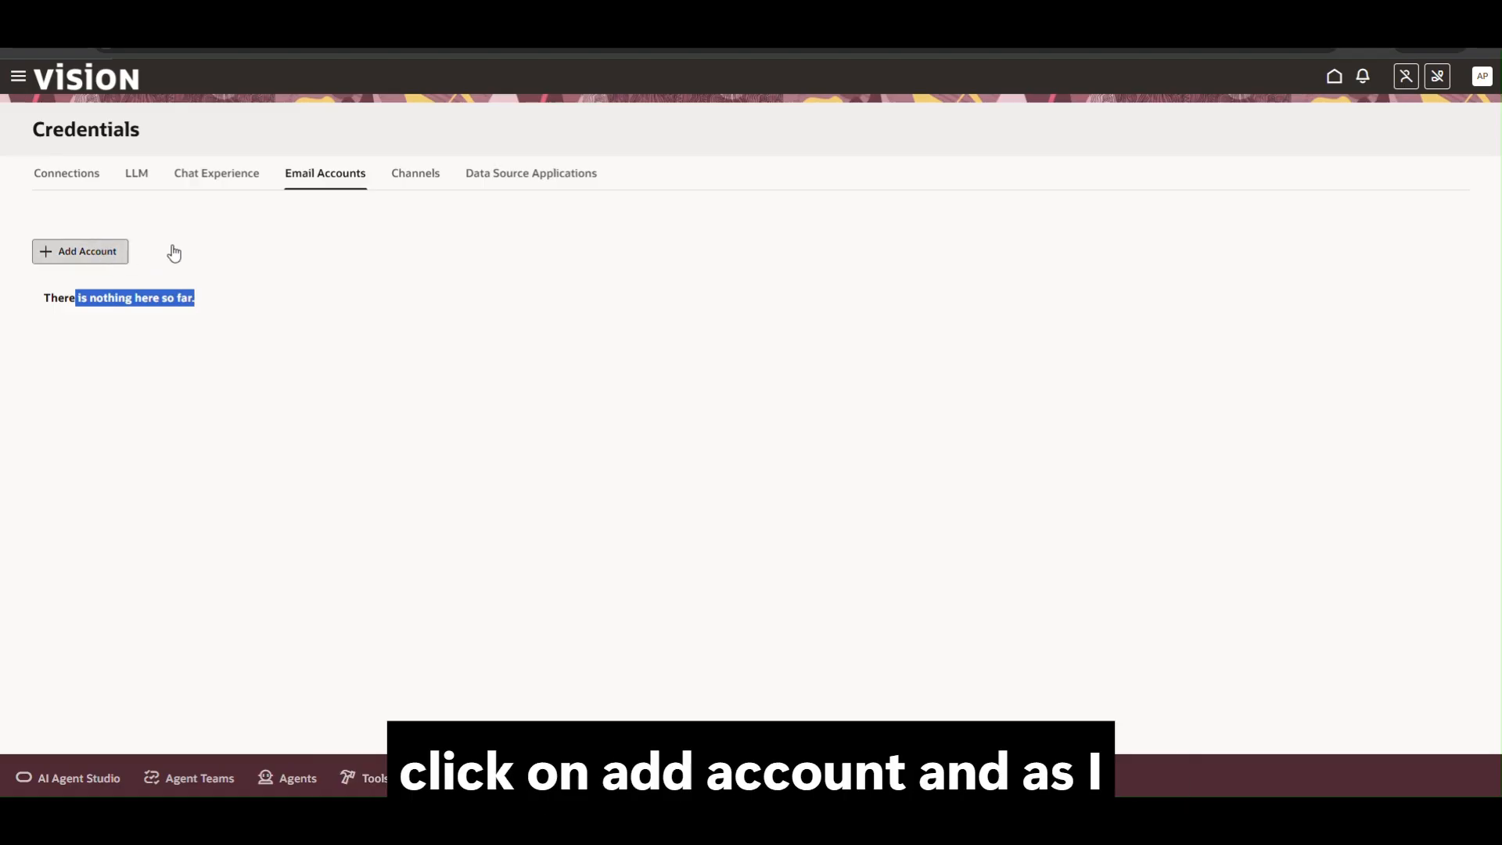
Drop a started Microsoft account and open a new Google email account form instead.
click(80, 251)
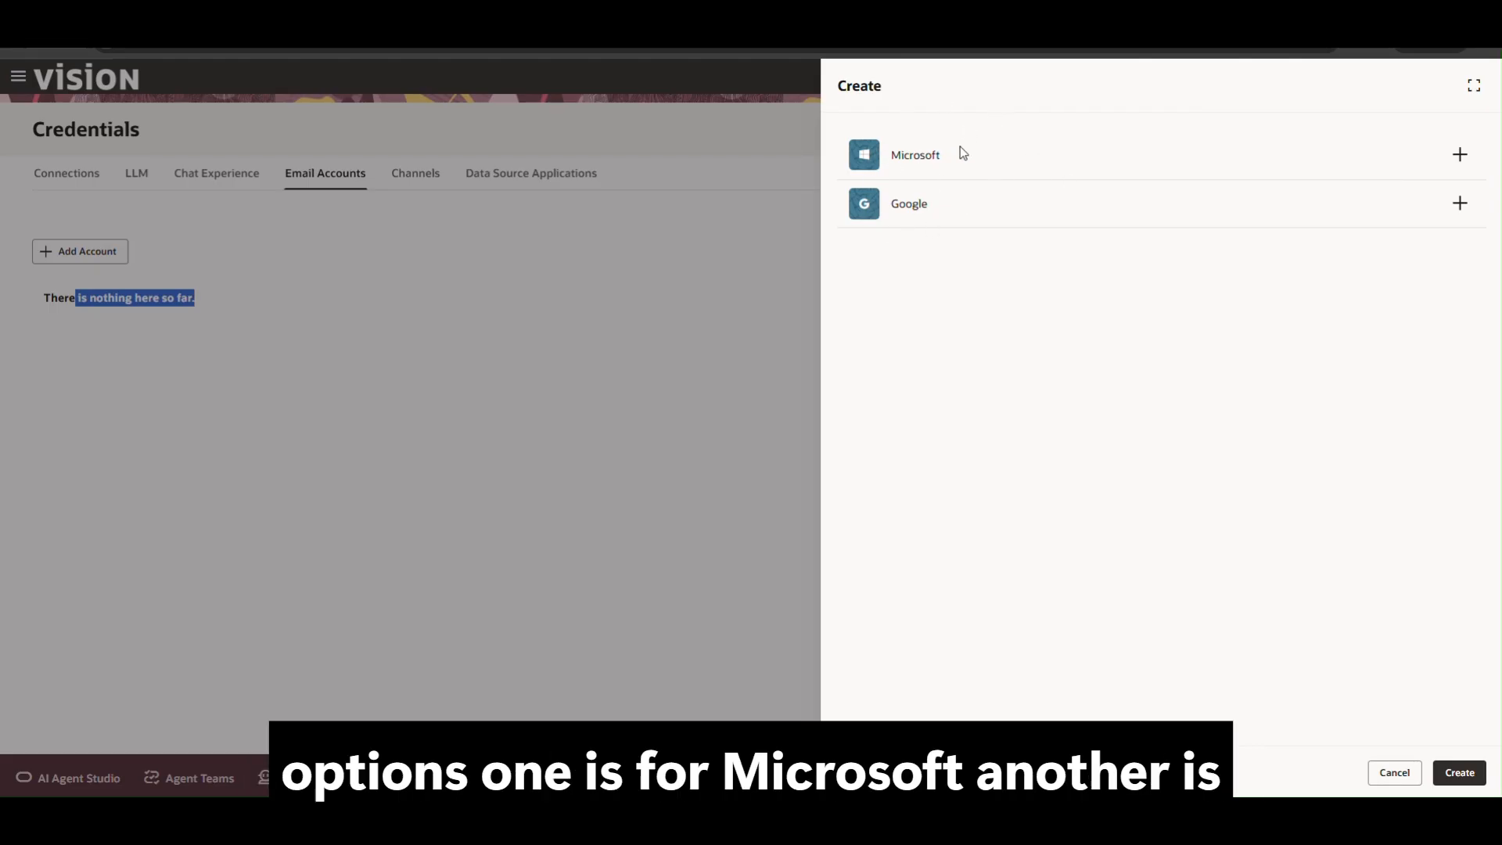
click(1460, 154)
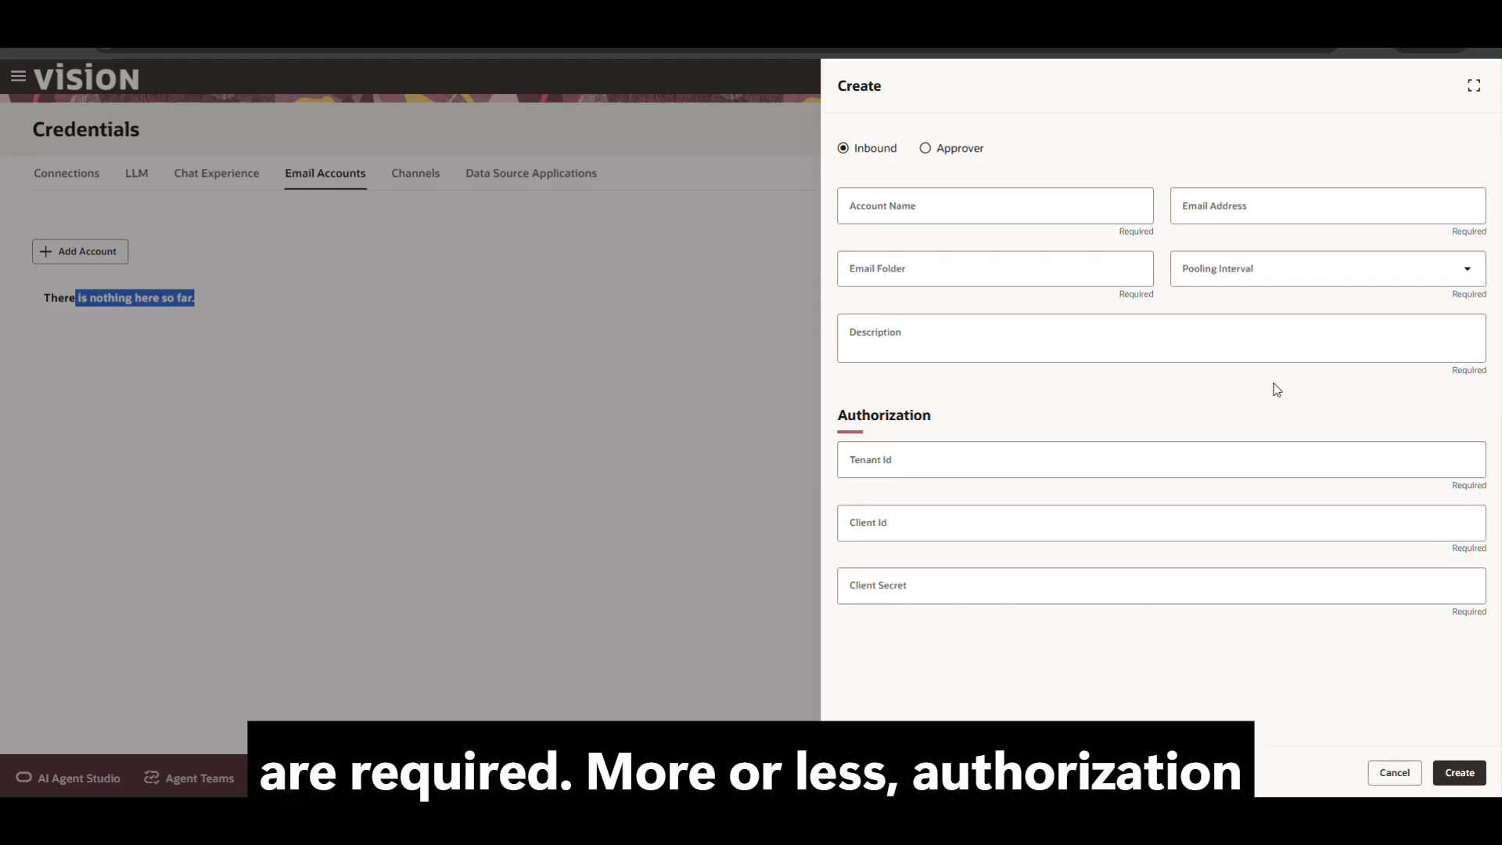
click(1393, 773)
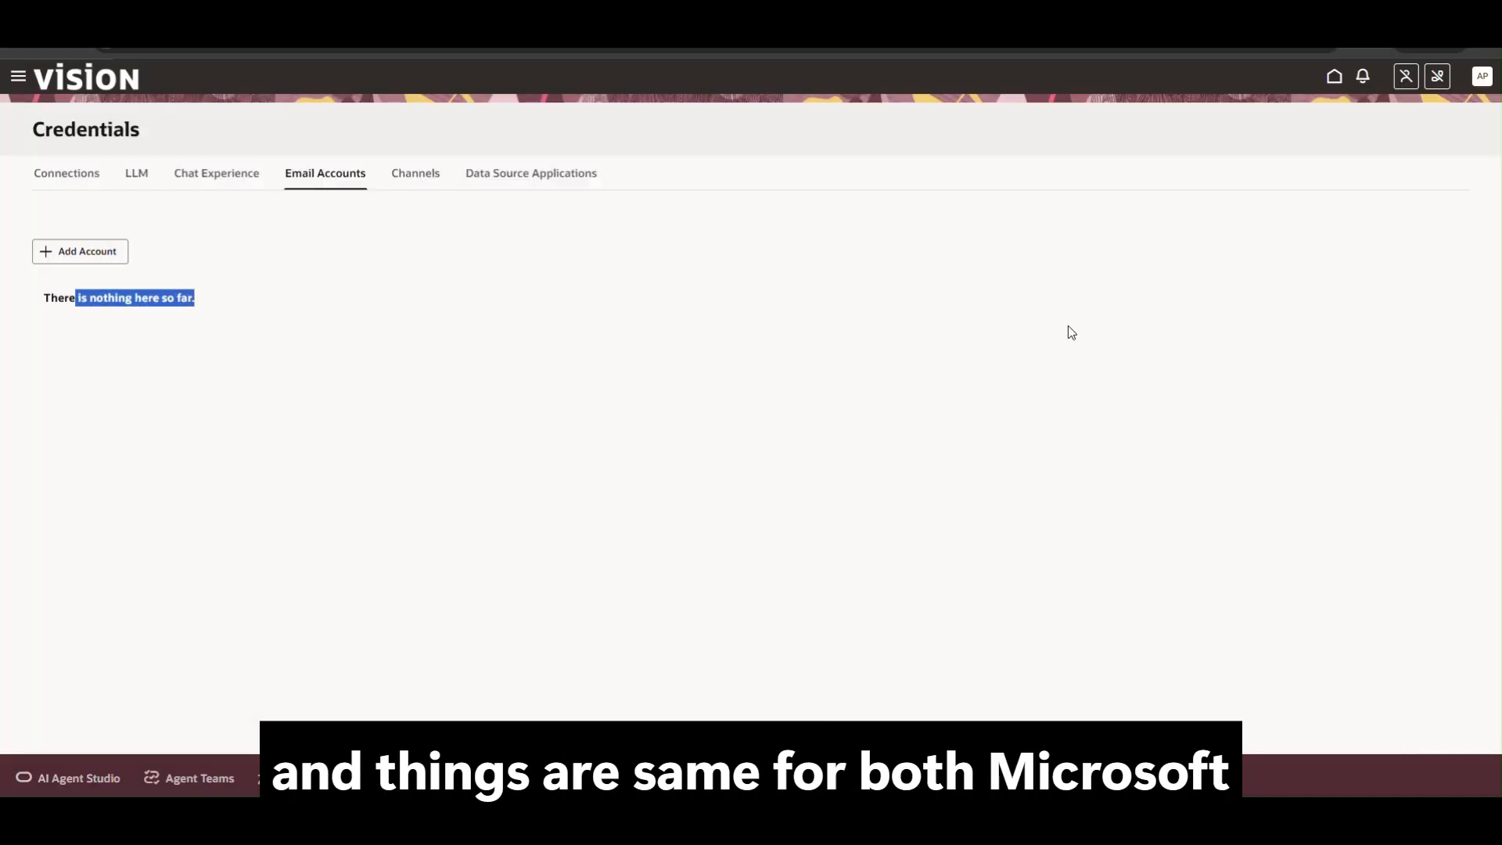
click(111, 253)
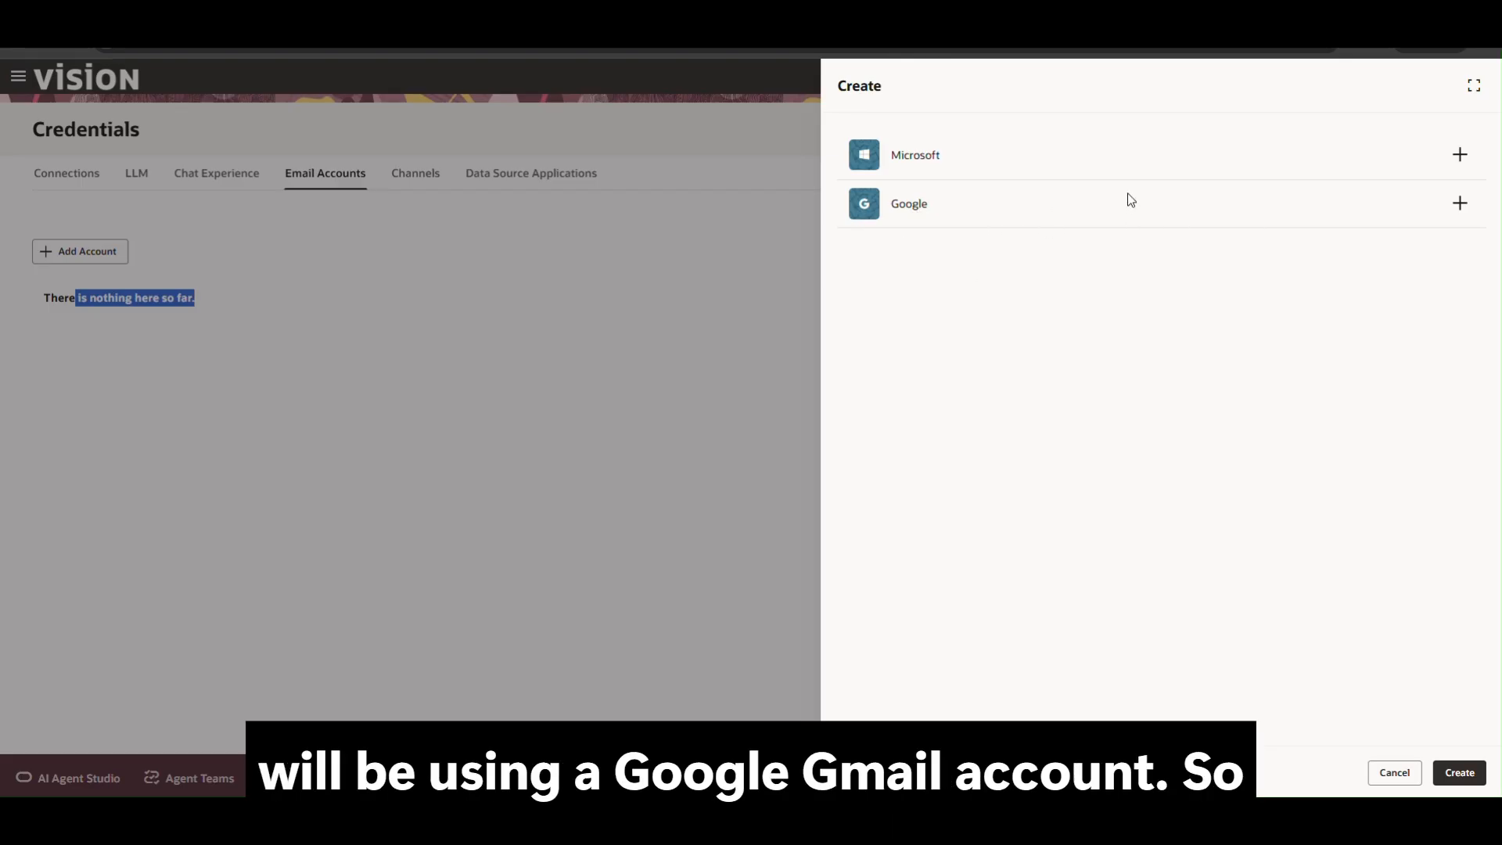
click(1460, 203)
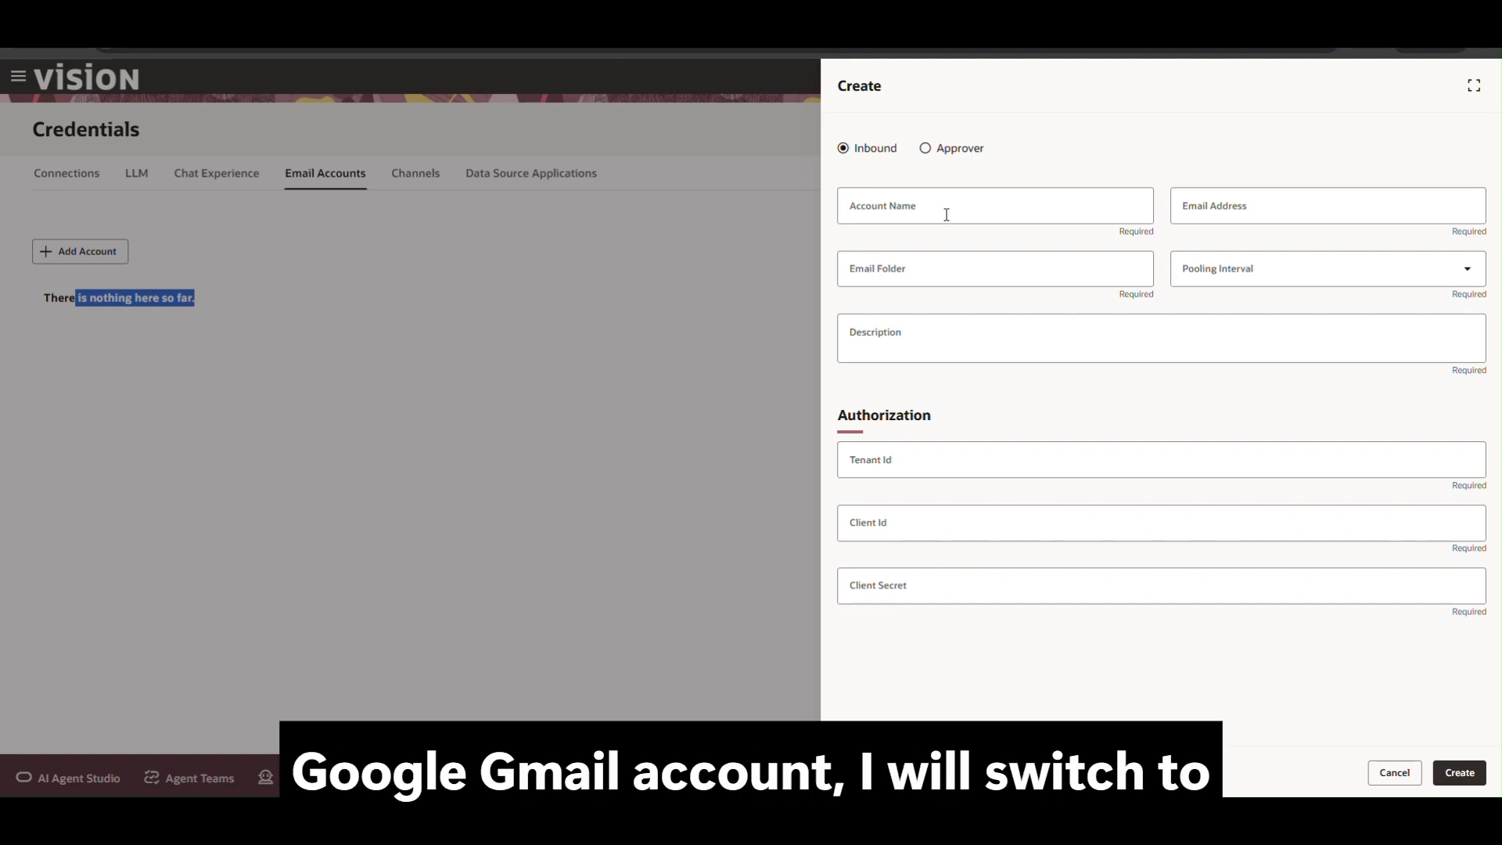
Make the new account an Approver named PALI APPROVAL.
click(939, 150)
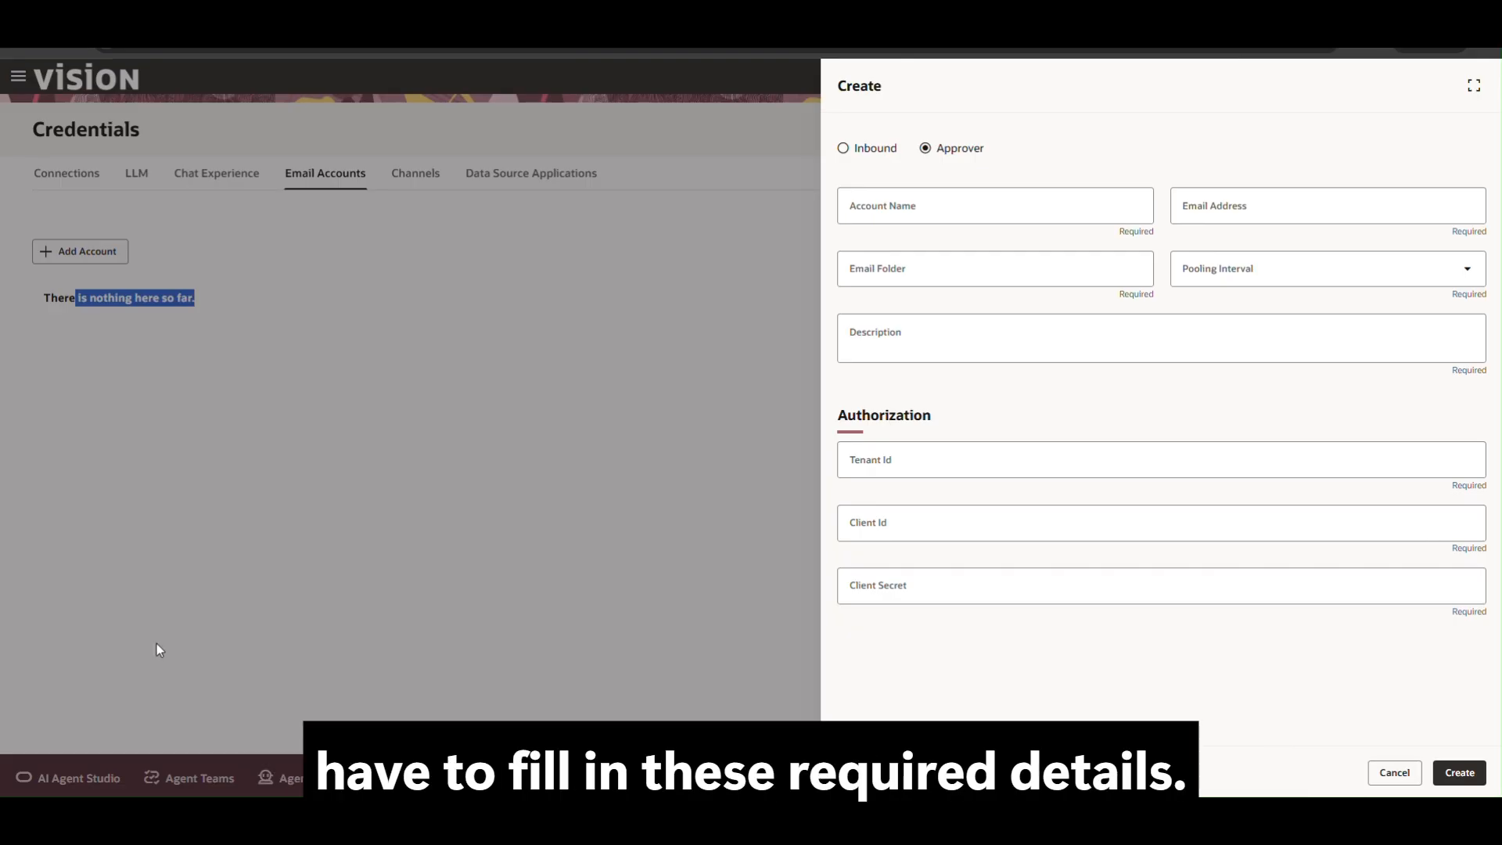
click(901, 208)
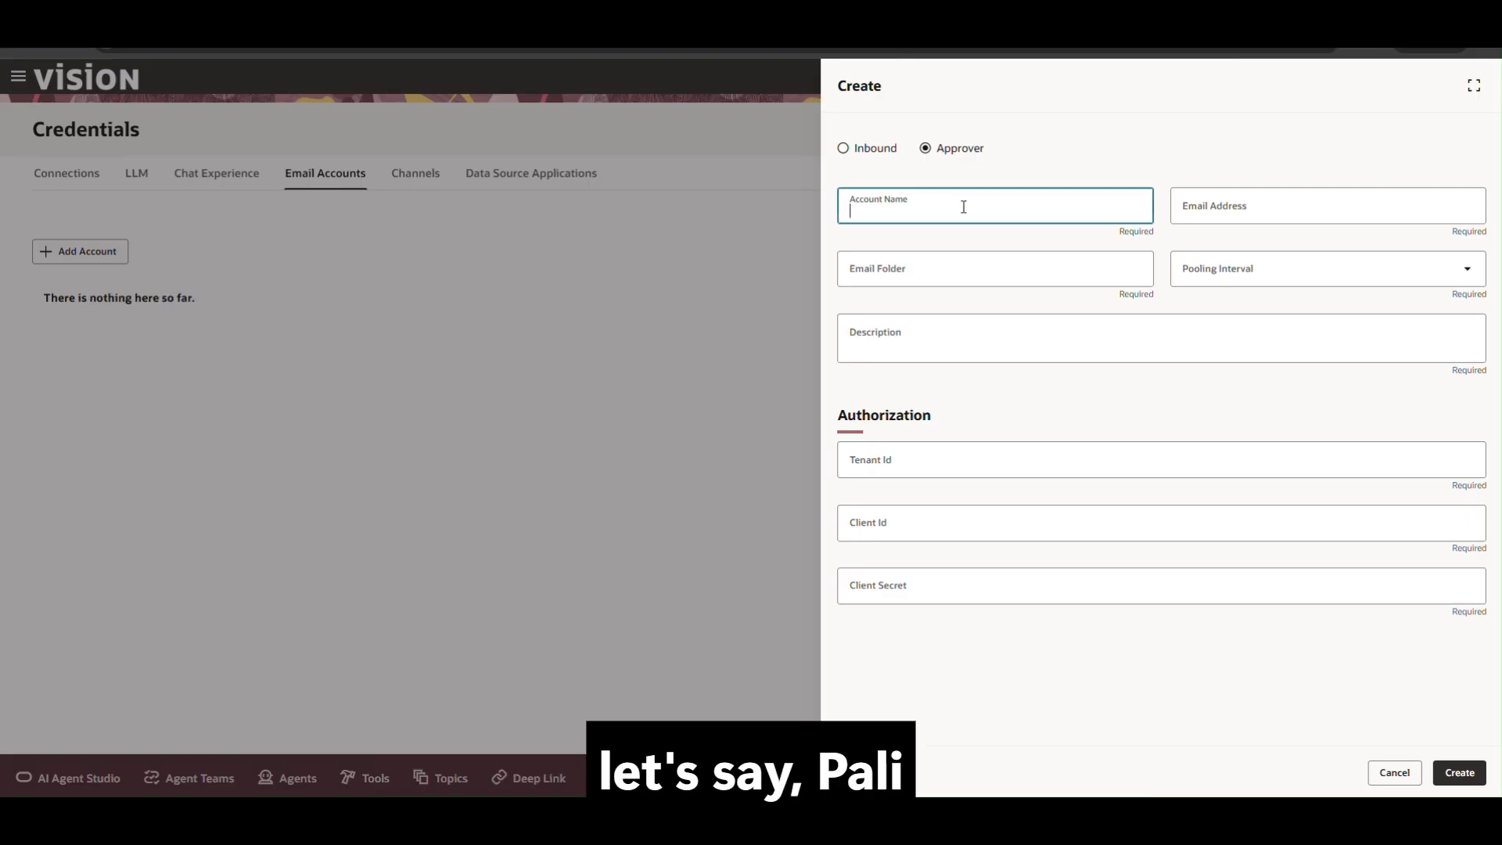
key(Caps_Lock)
text(PALI)
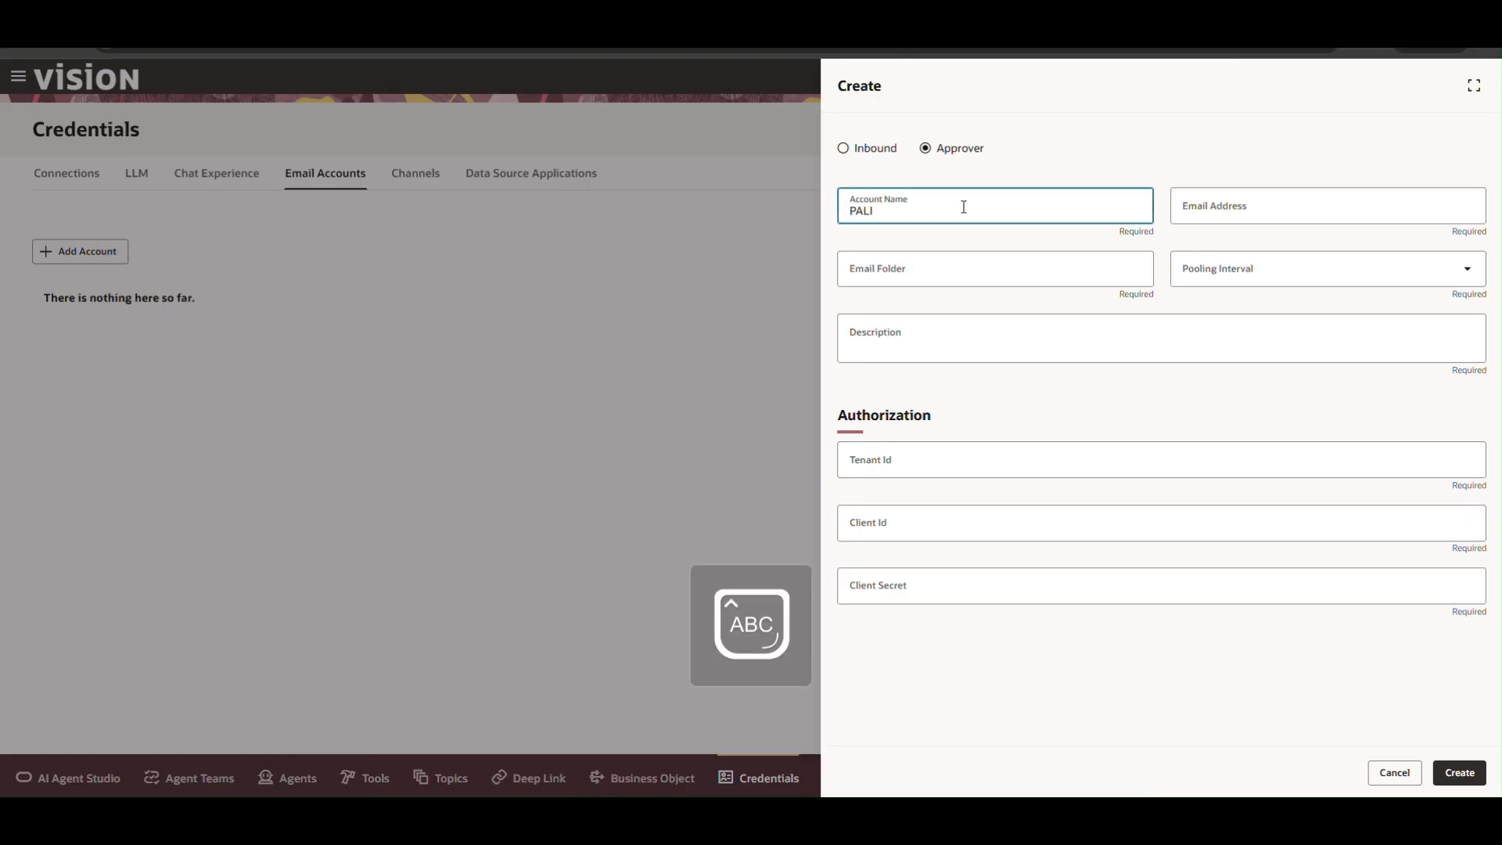
text(APPROVAL)
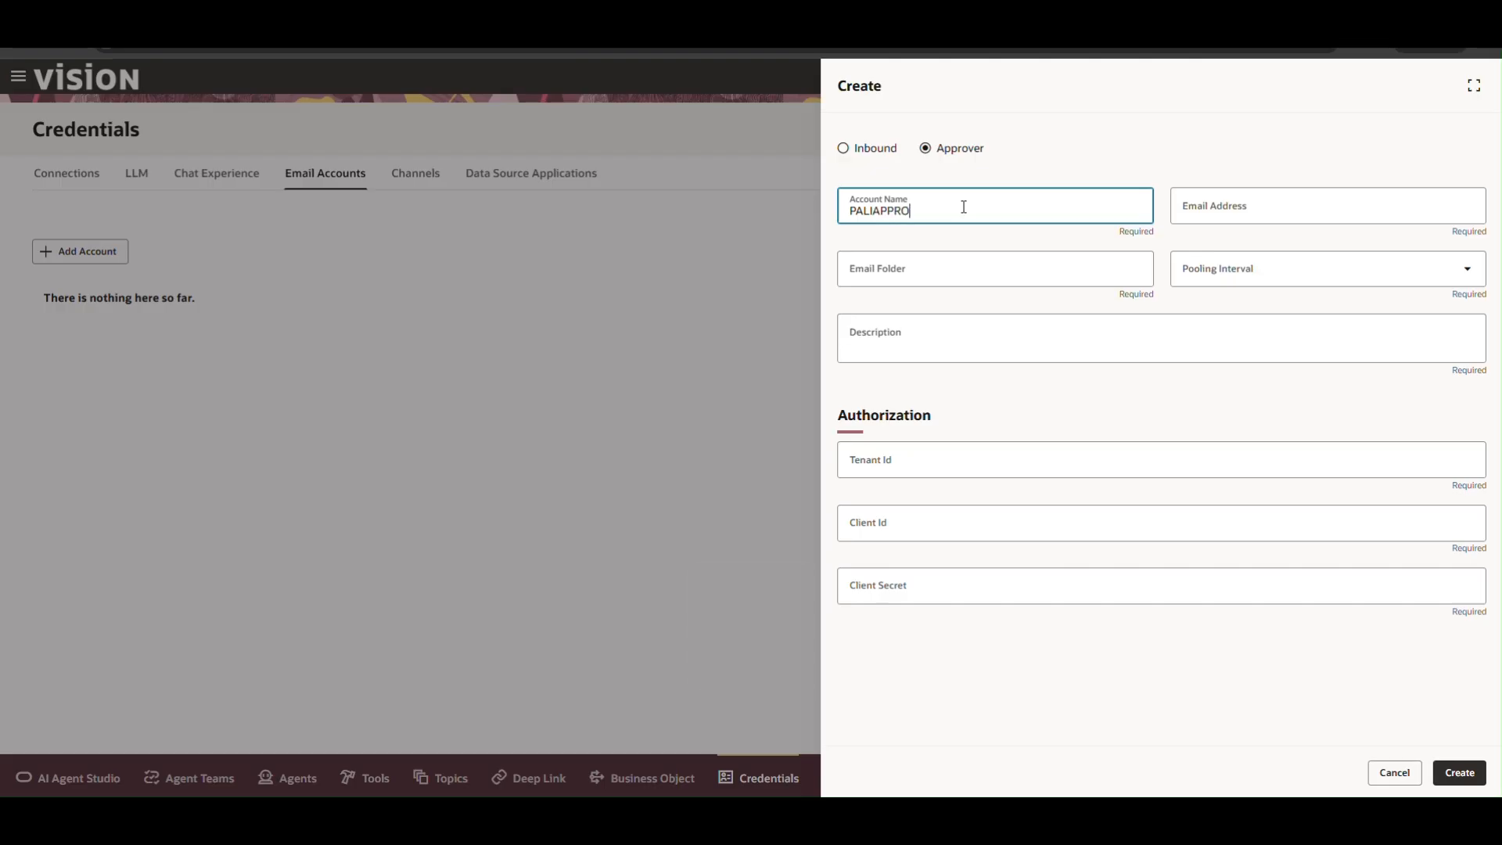
click(876, 211)
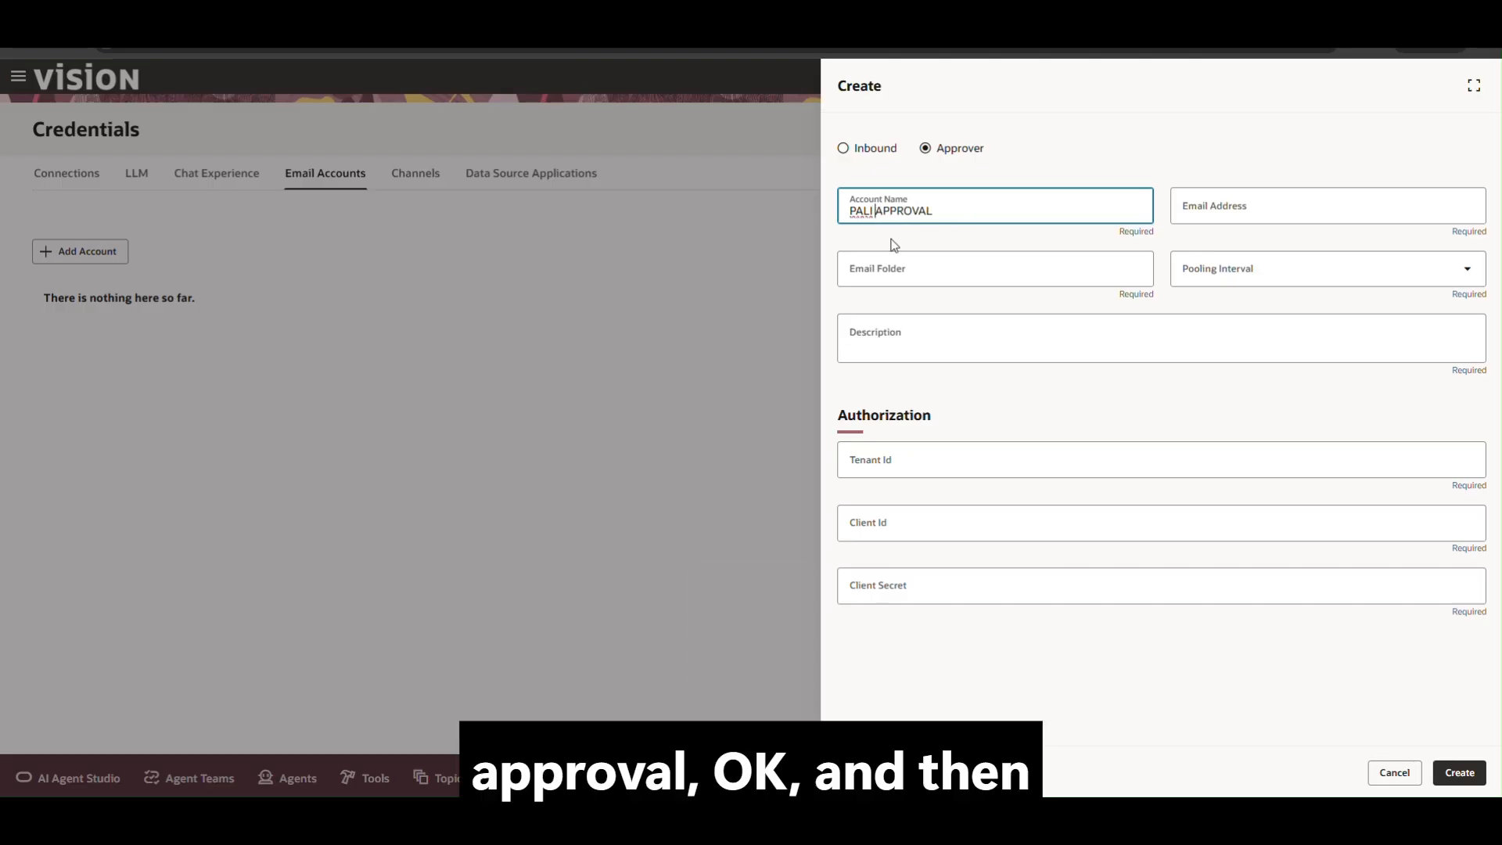
click(1079, 255)
Paste the approver's Gmail address and set the email folder to Inbox.
click(1227, 195)
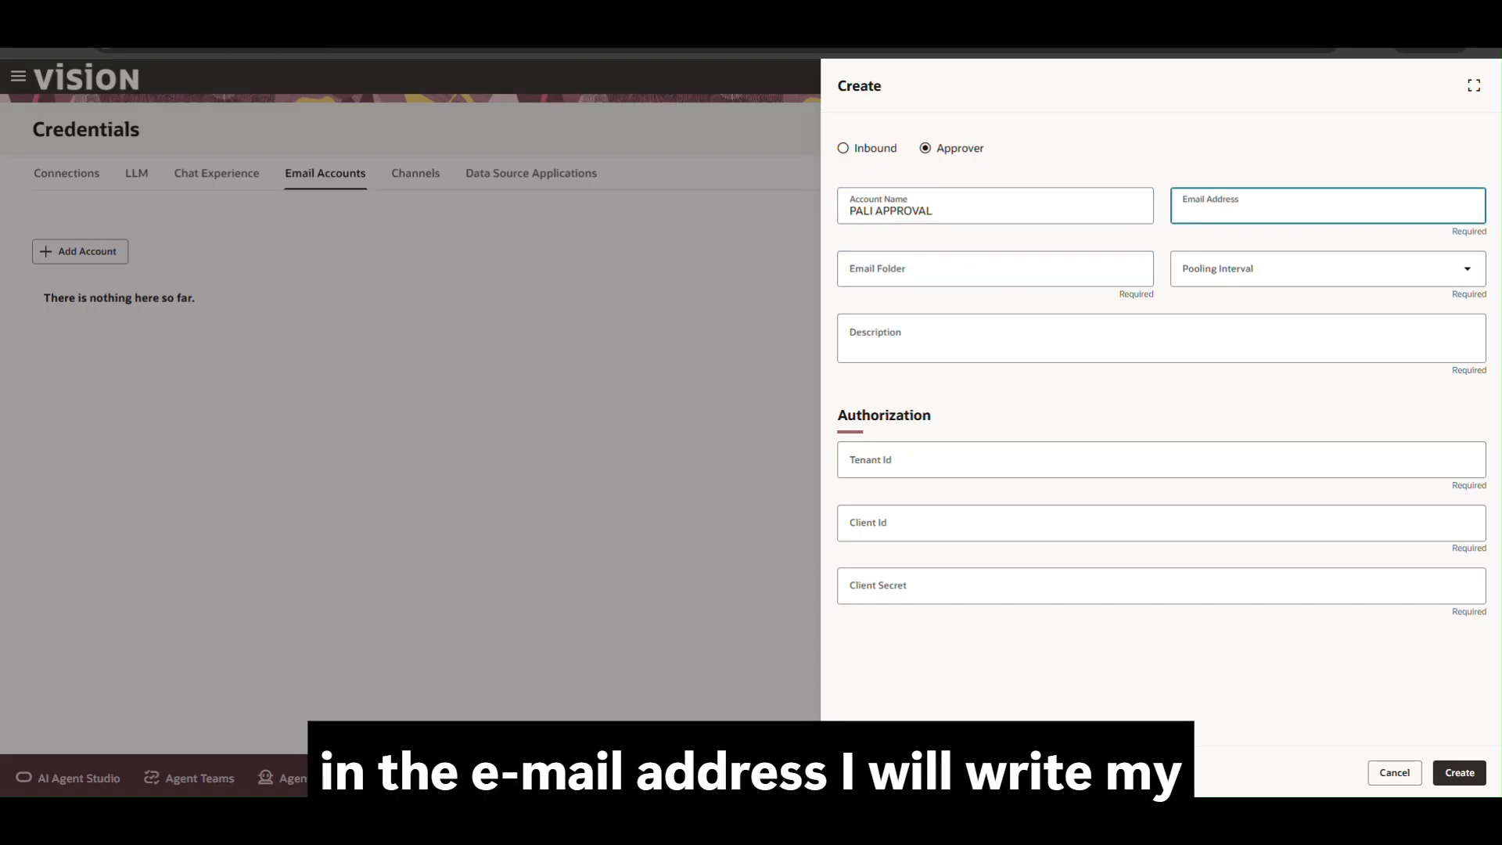
key(alt+Tab)
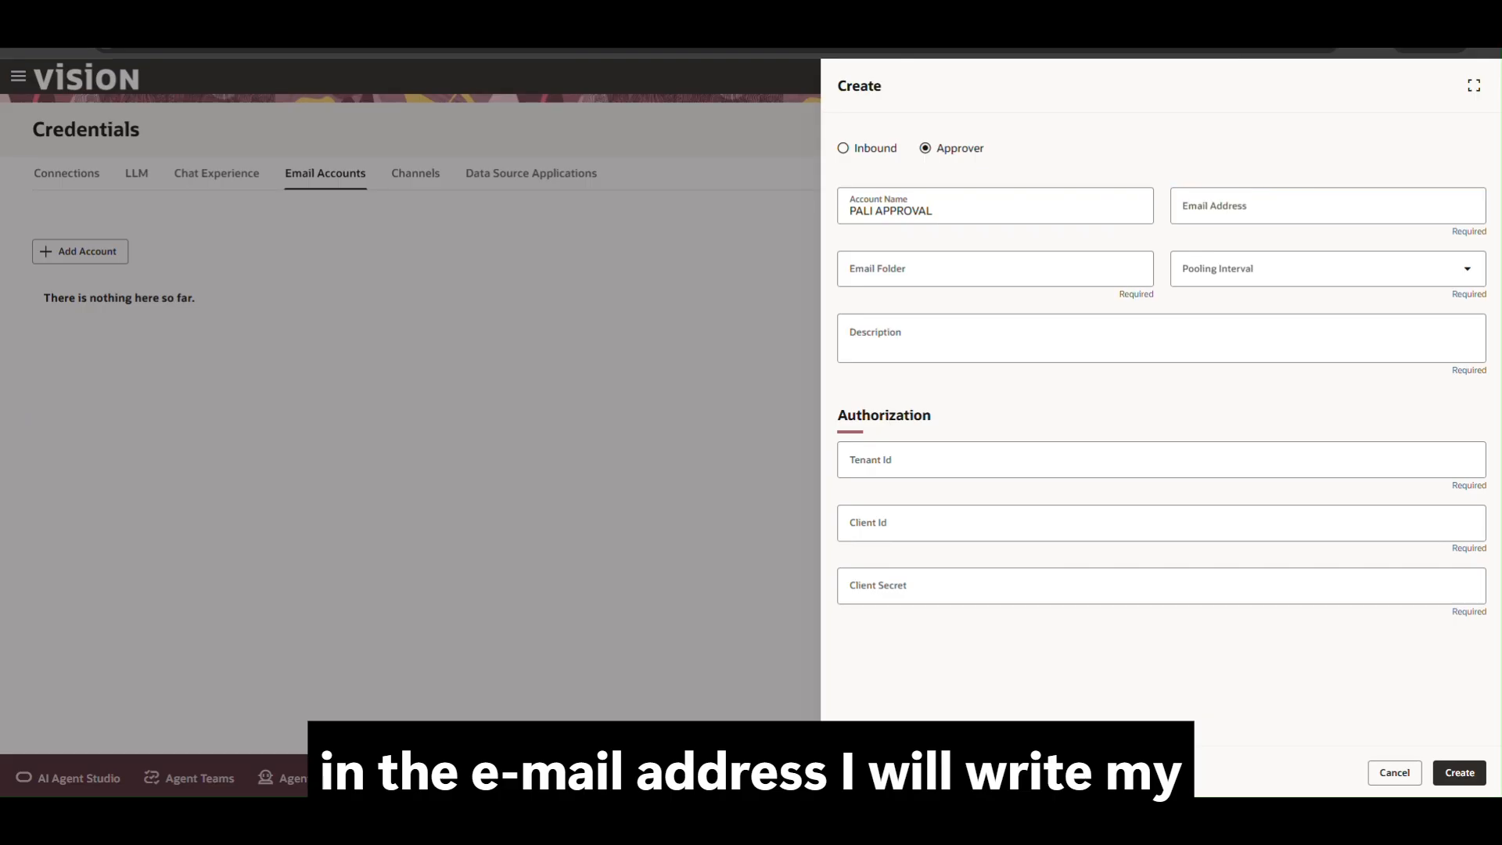
click(1234, 212)
key(ctrl+v)
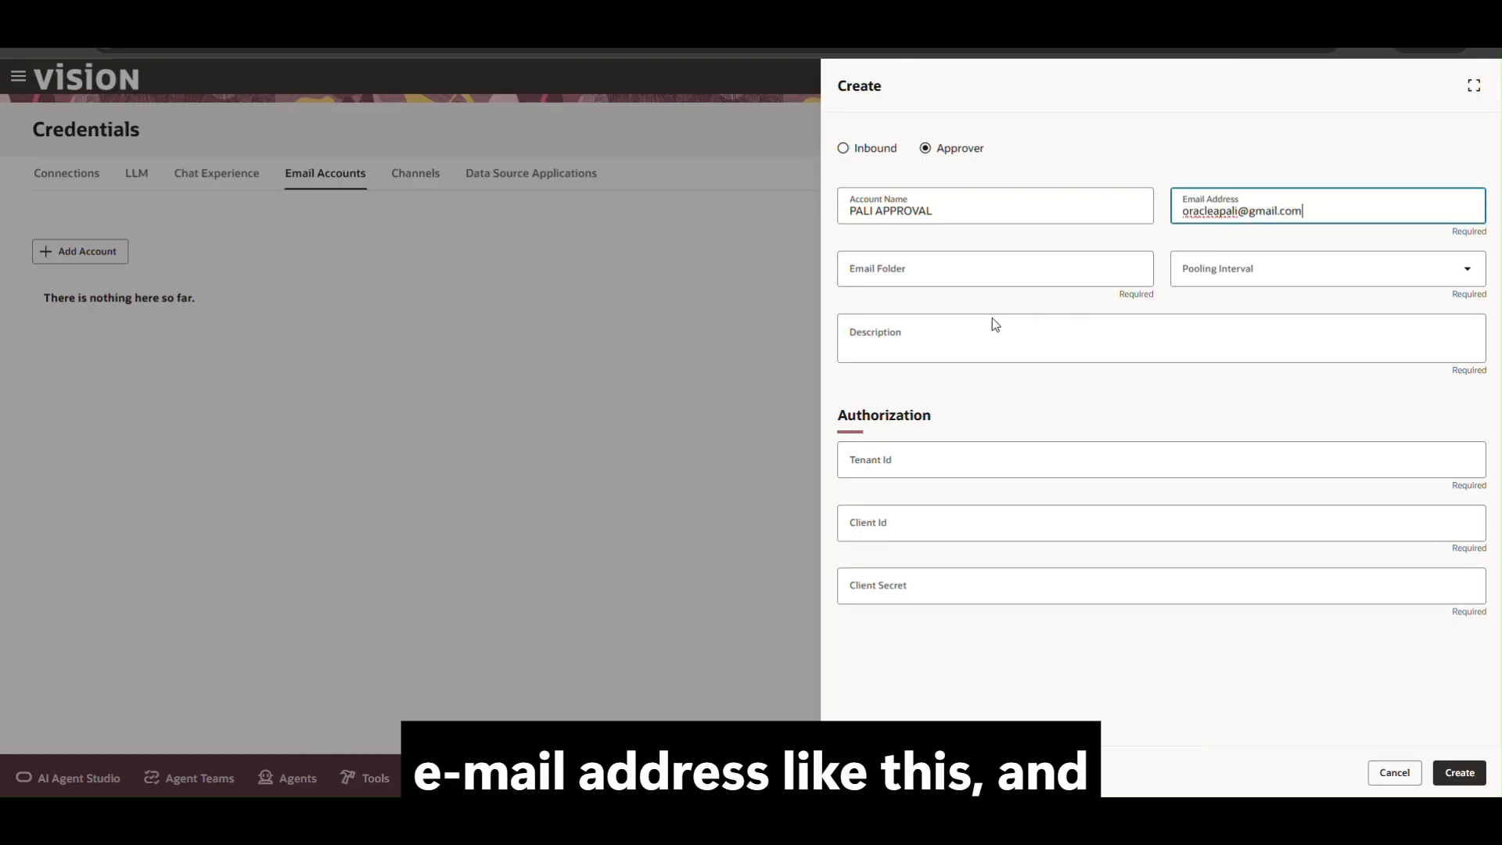
click(880, 275)
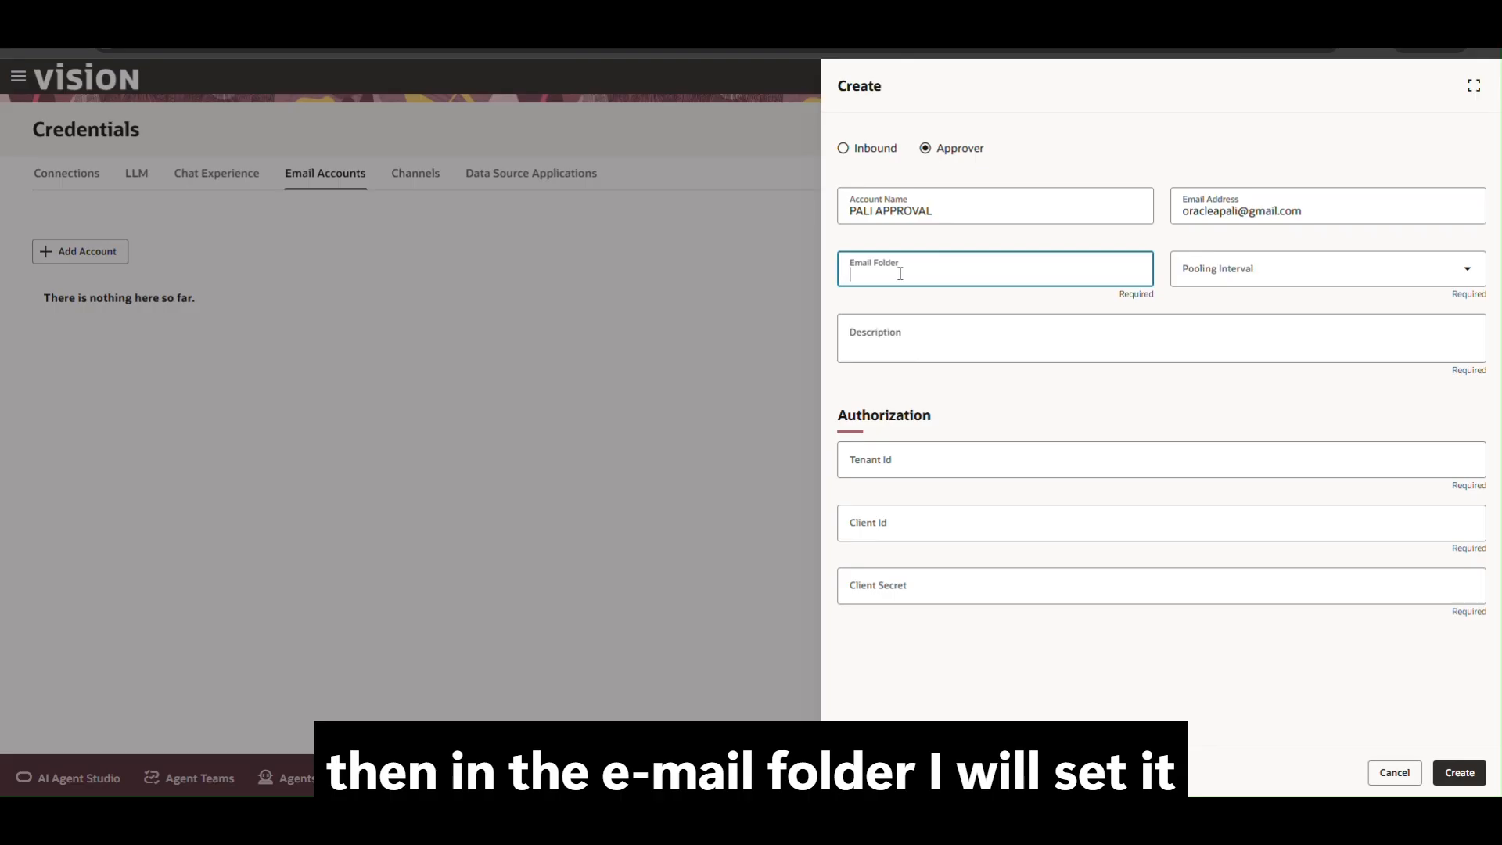
text(iNBOX)
key(ctrl+a)
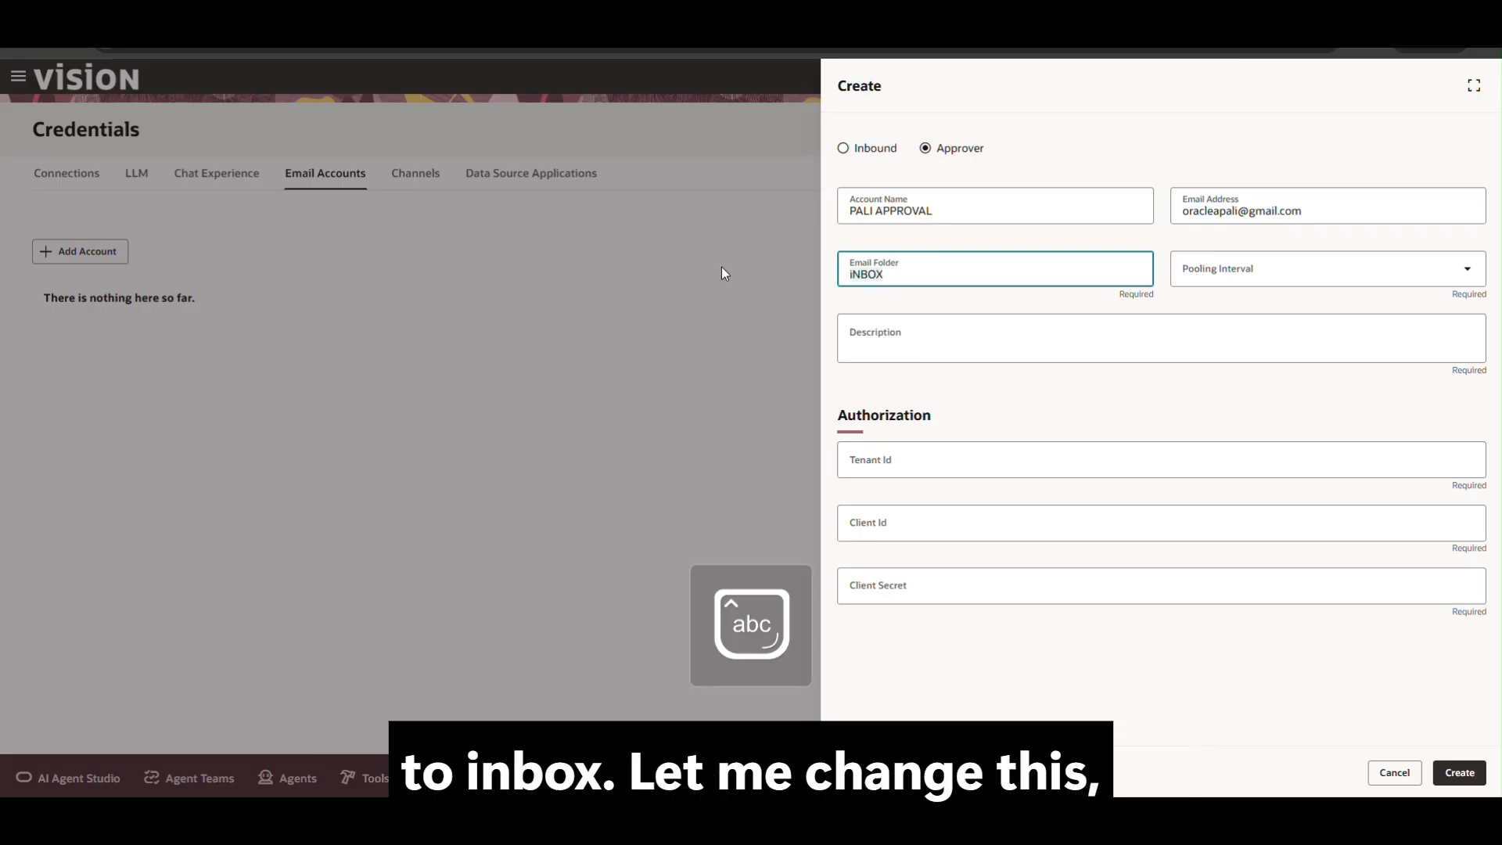
text(Inbox)
click(1267, 269)
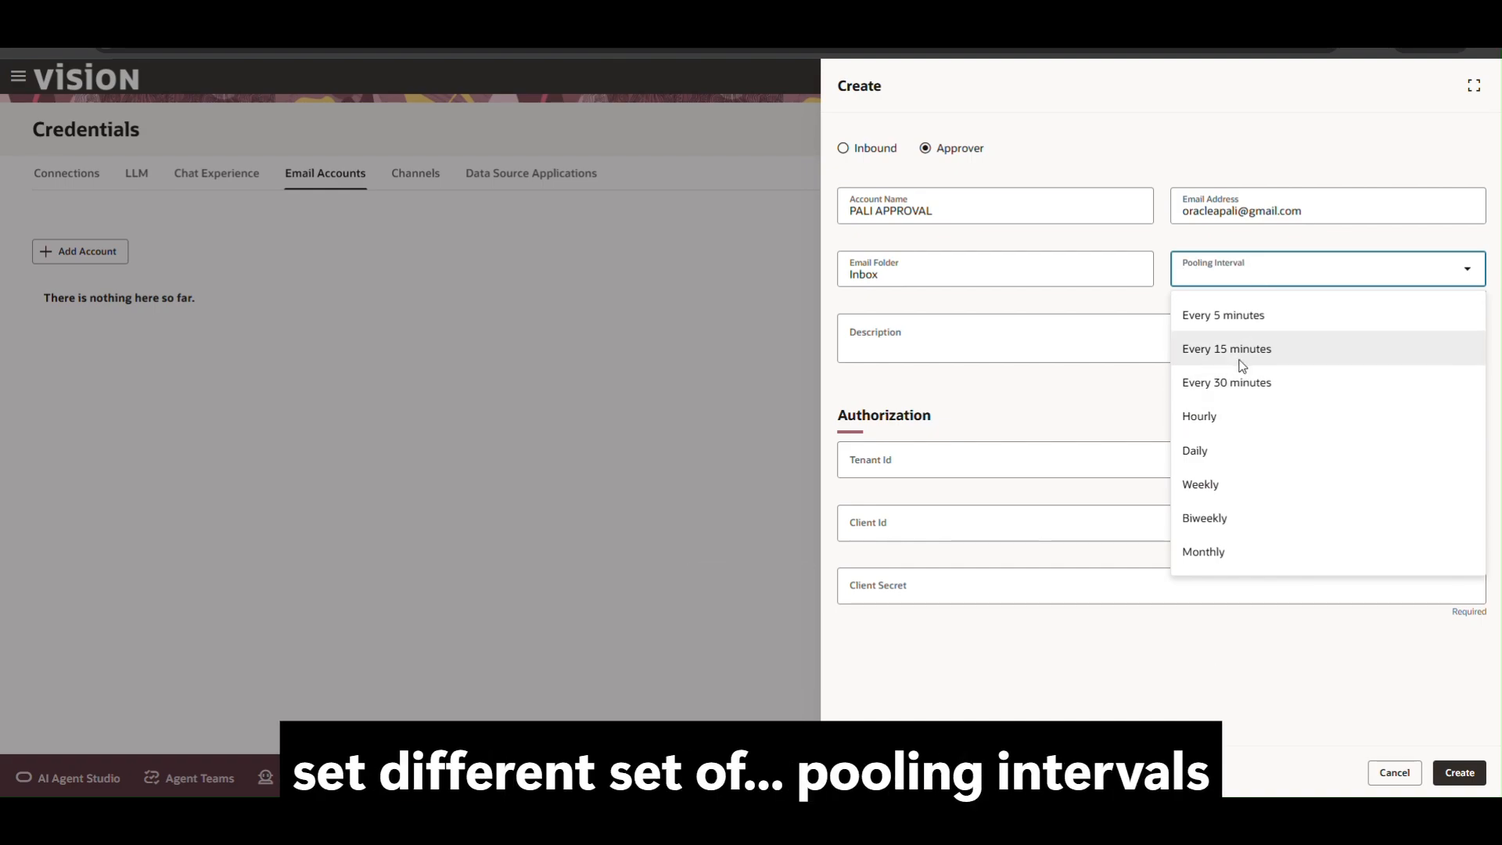
Set polling to Every 5 minutes and describe it as the approver email account for payables processing.
click(1257, 323)
click(944, 335)
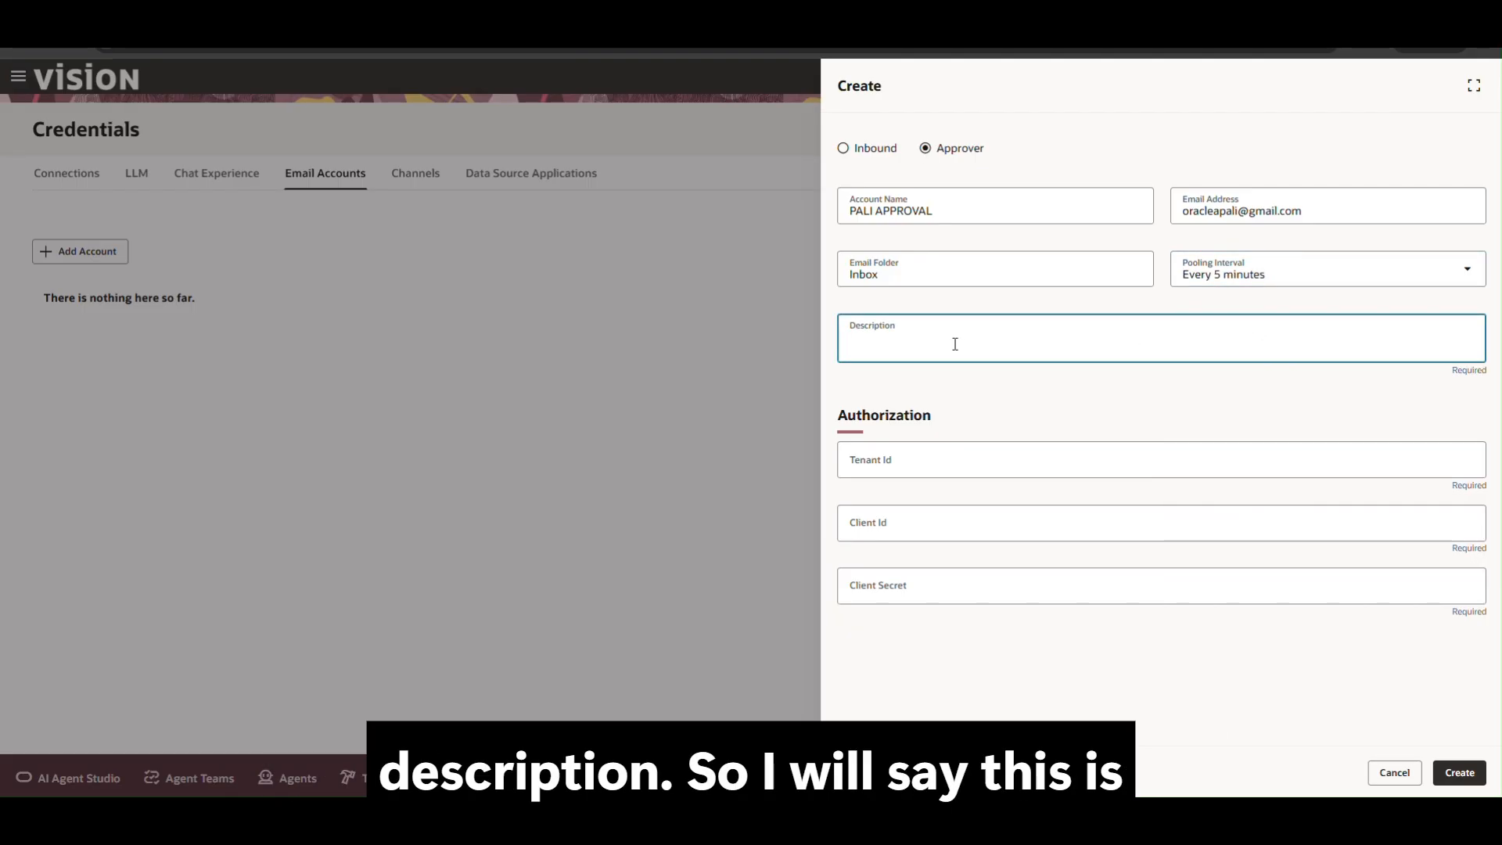
text(This the)
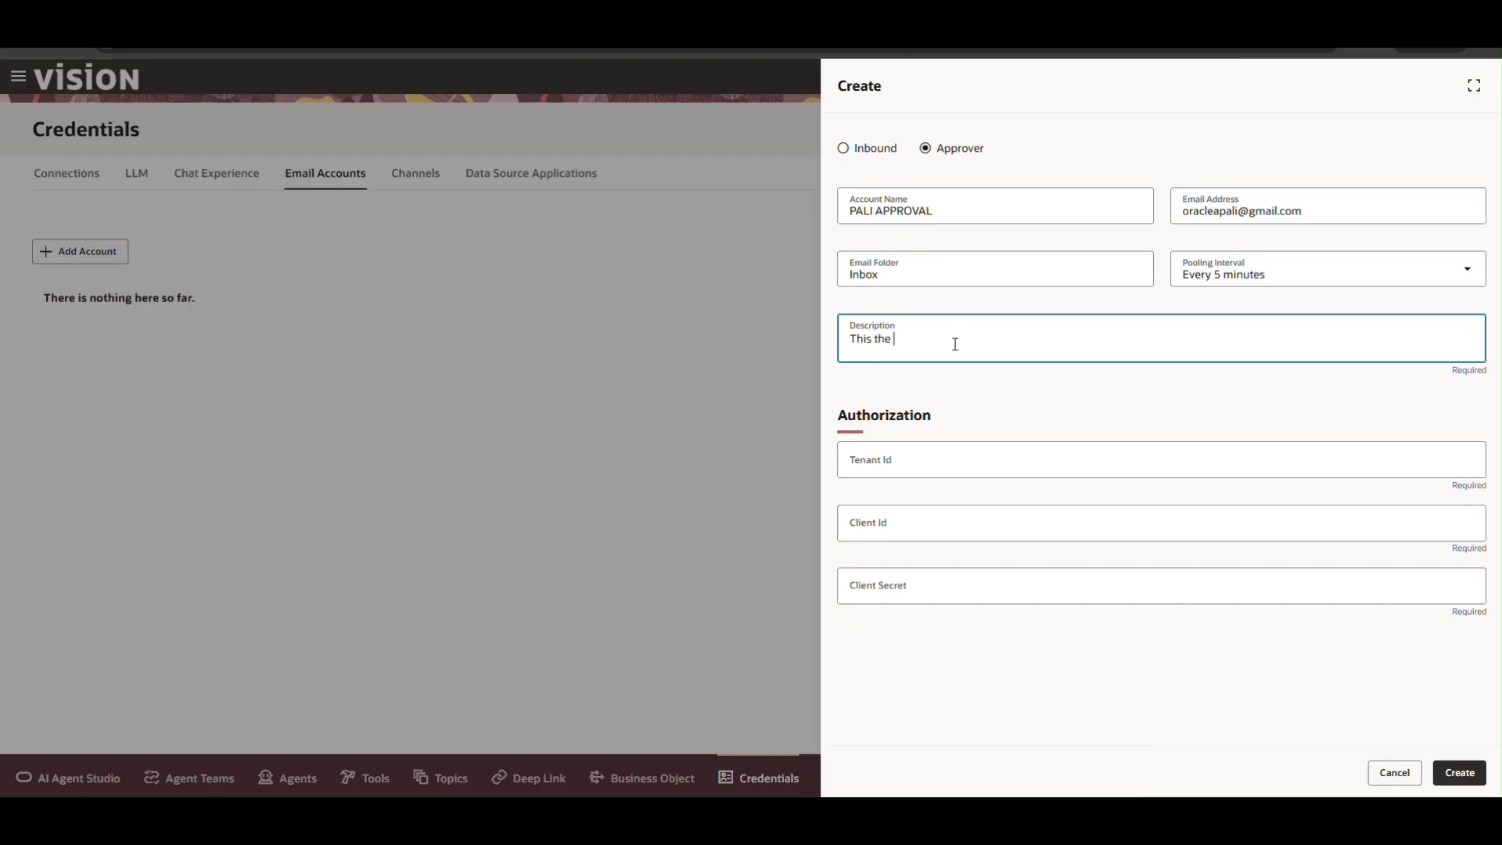
key(BackSpace)
key(BackSpace)
key(BackSpace)
text(is the approve)
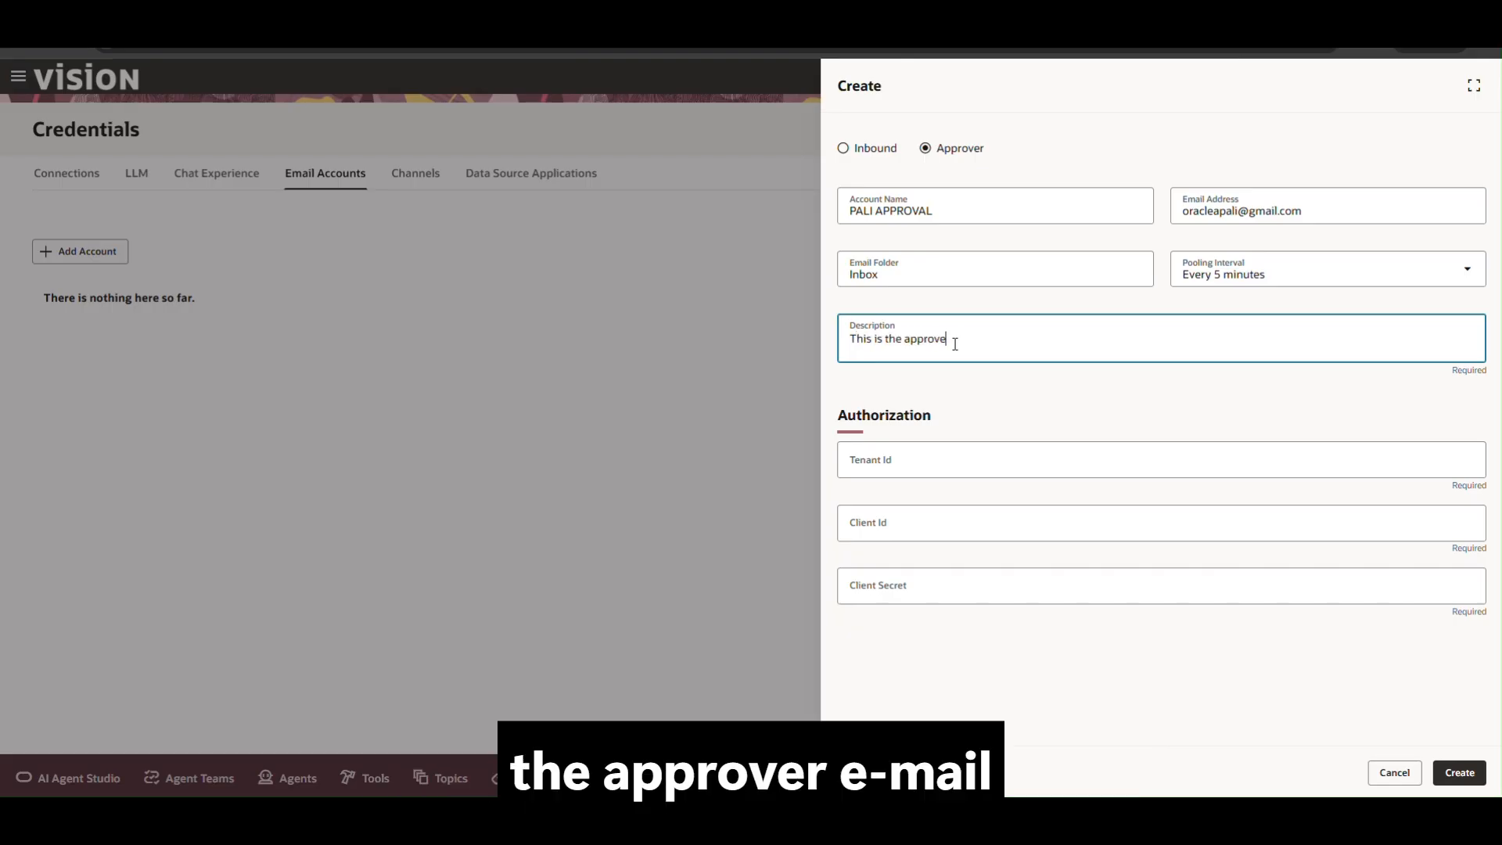
text(r email account)
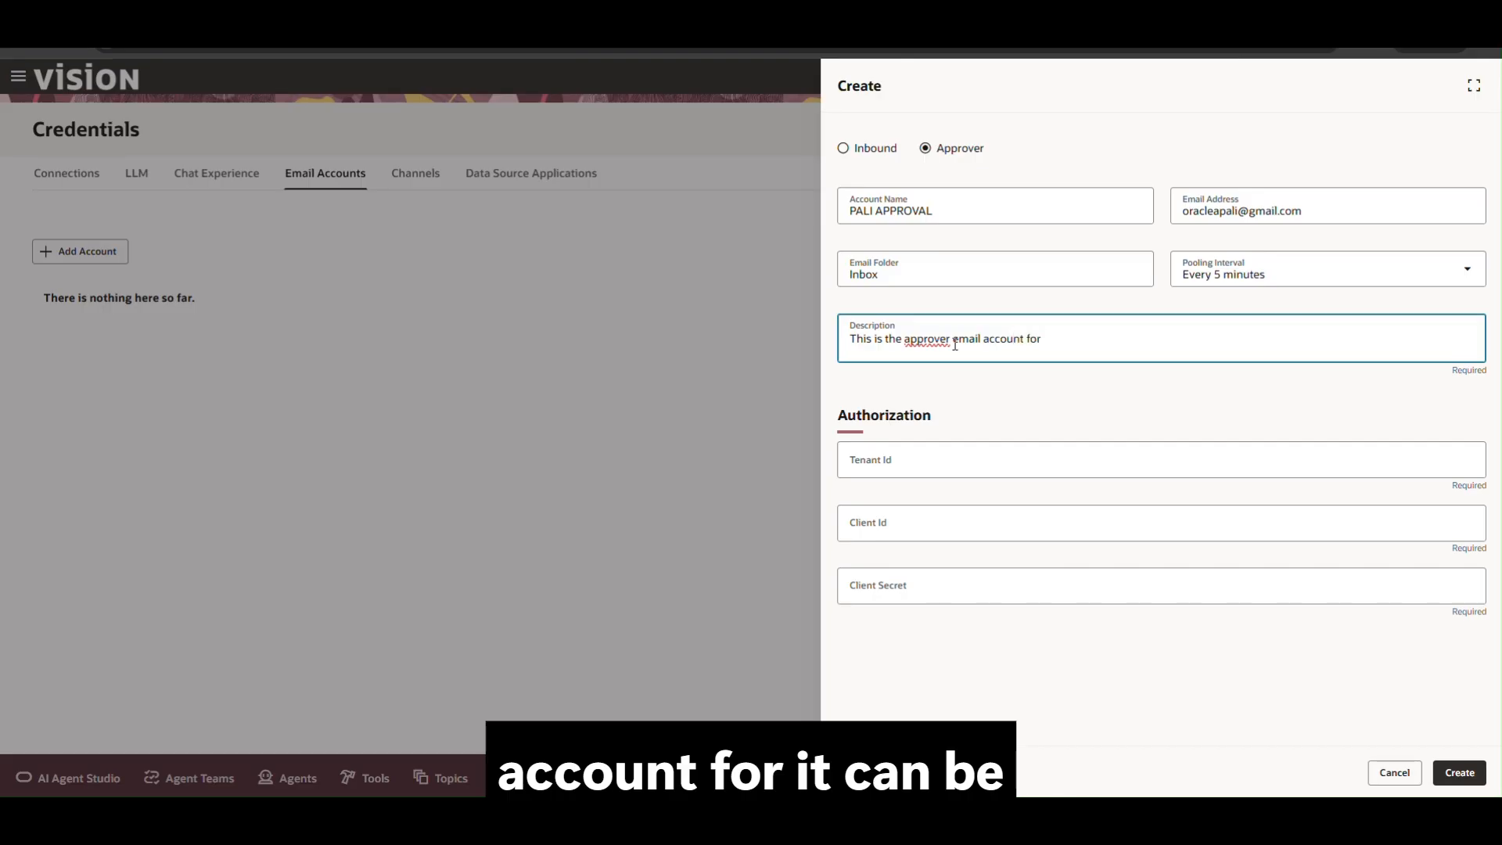
text( for )
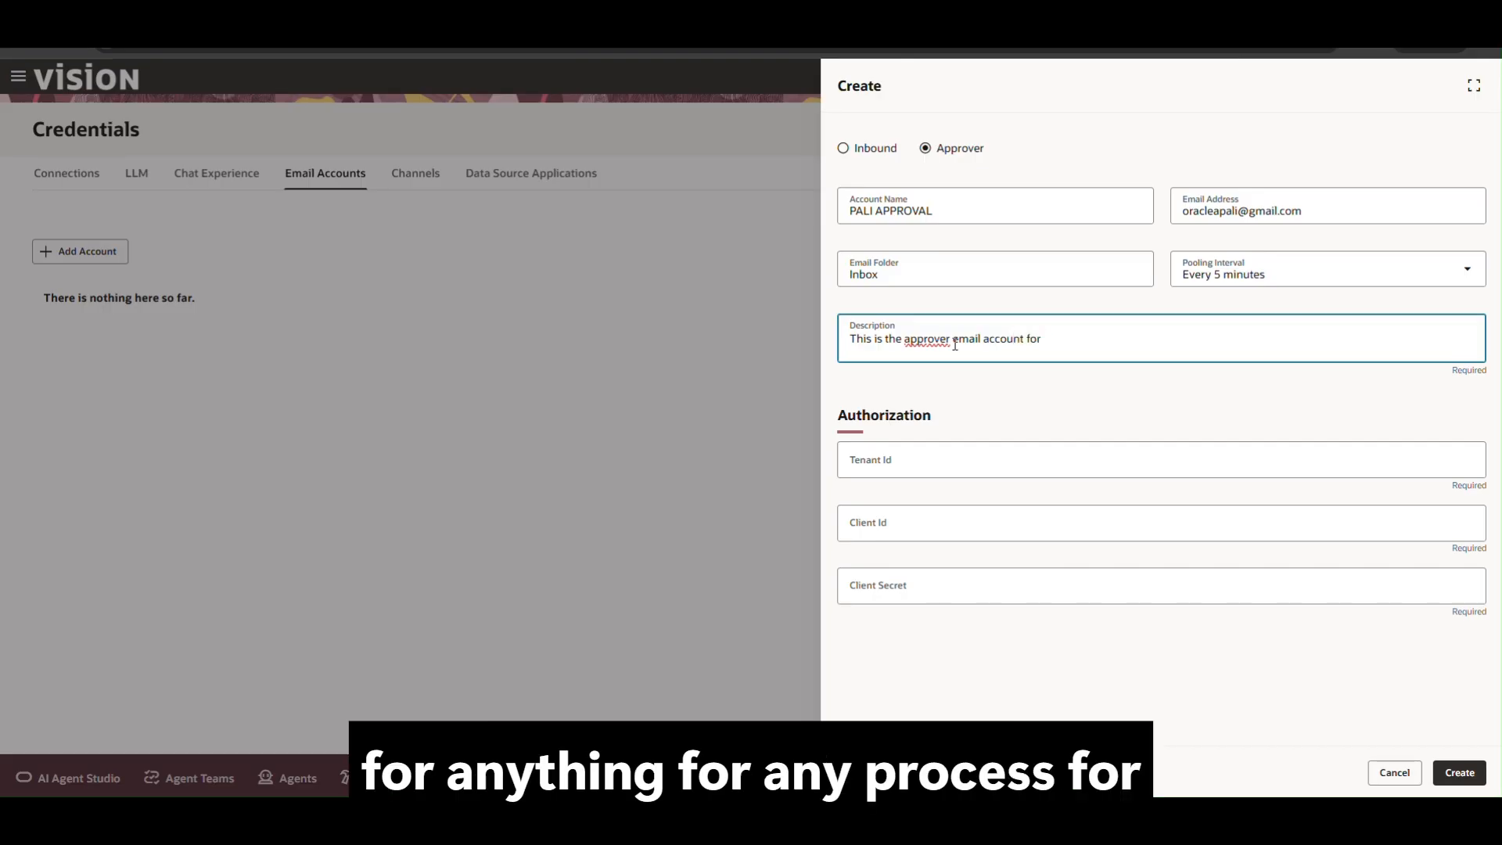
text(payables processing)
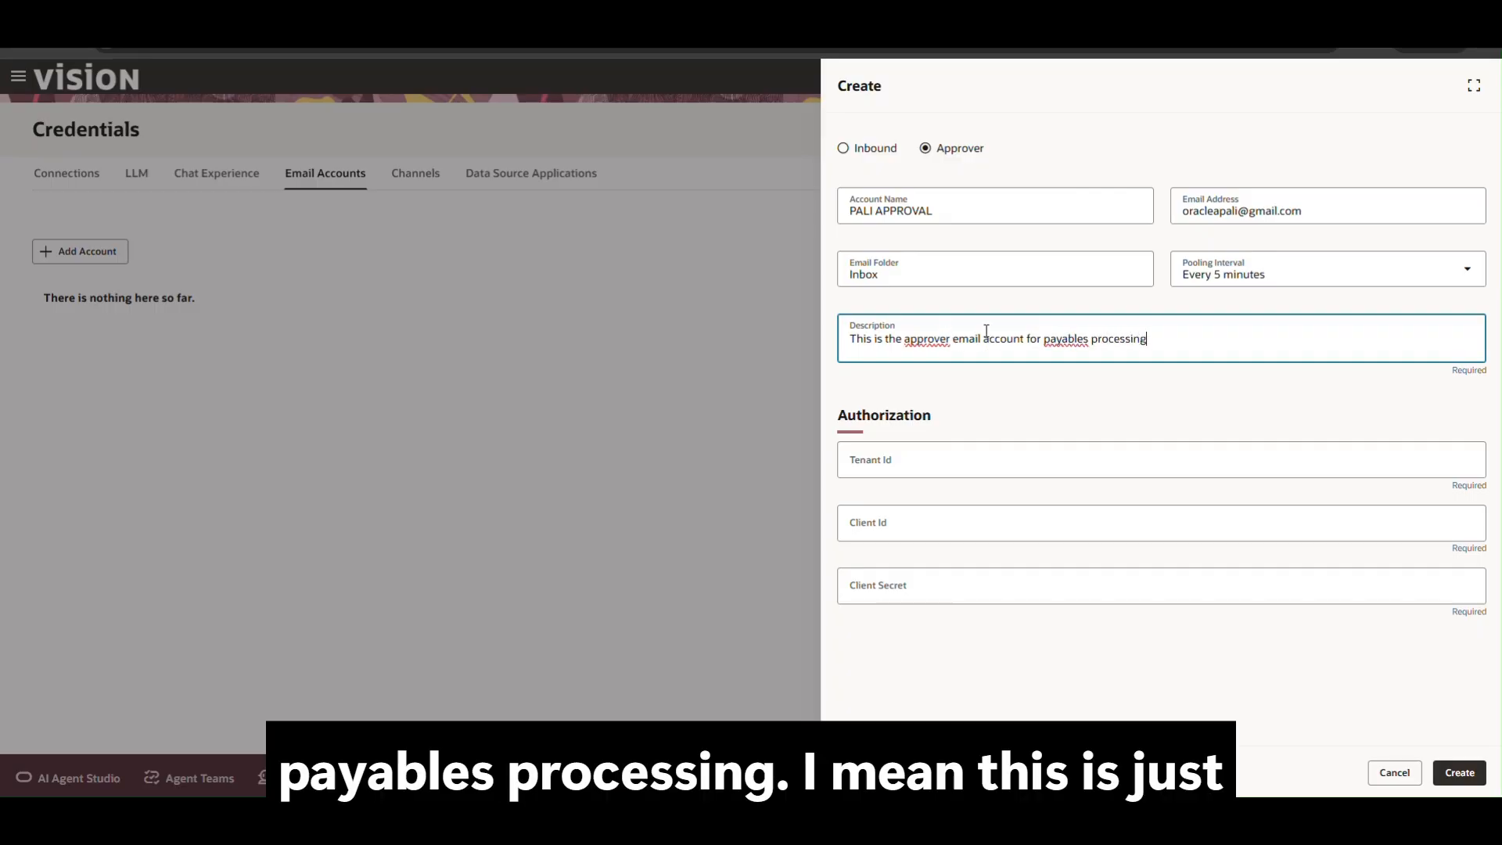
right_click(922, 341)
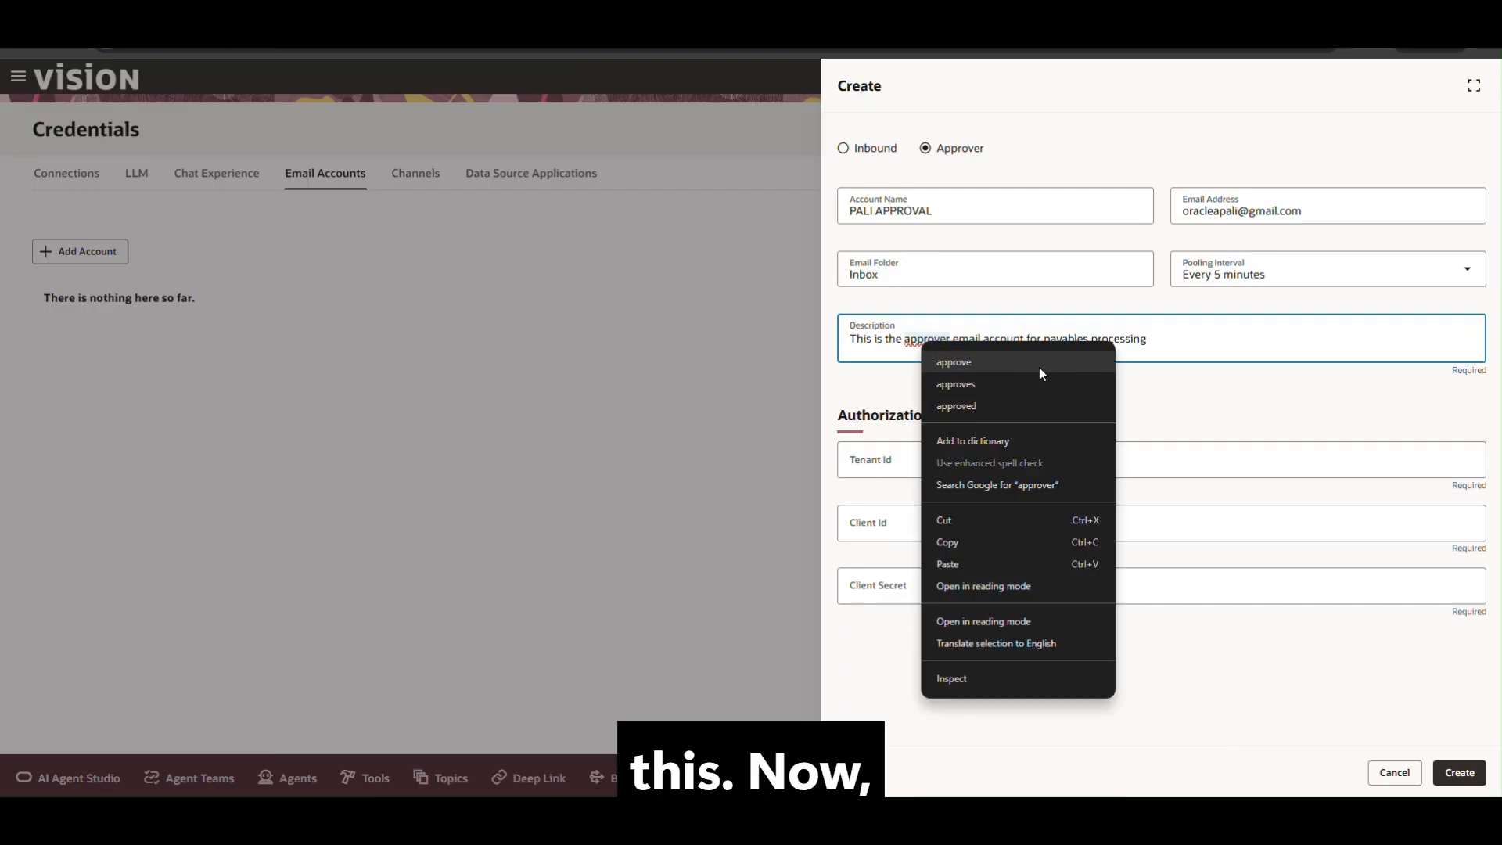
click(1220, 347)
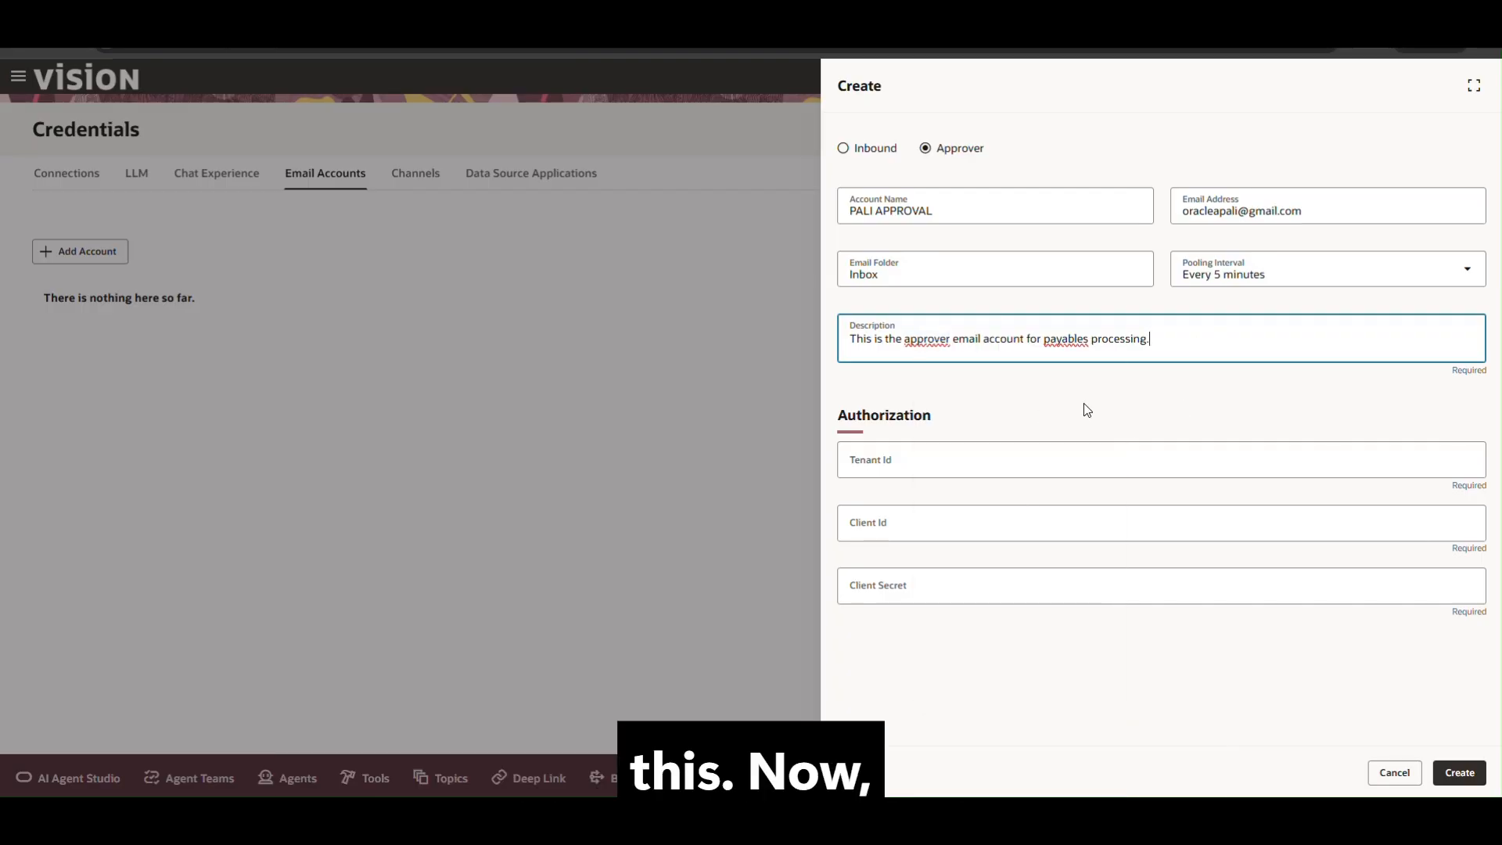
click(994, 395)
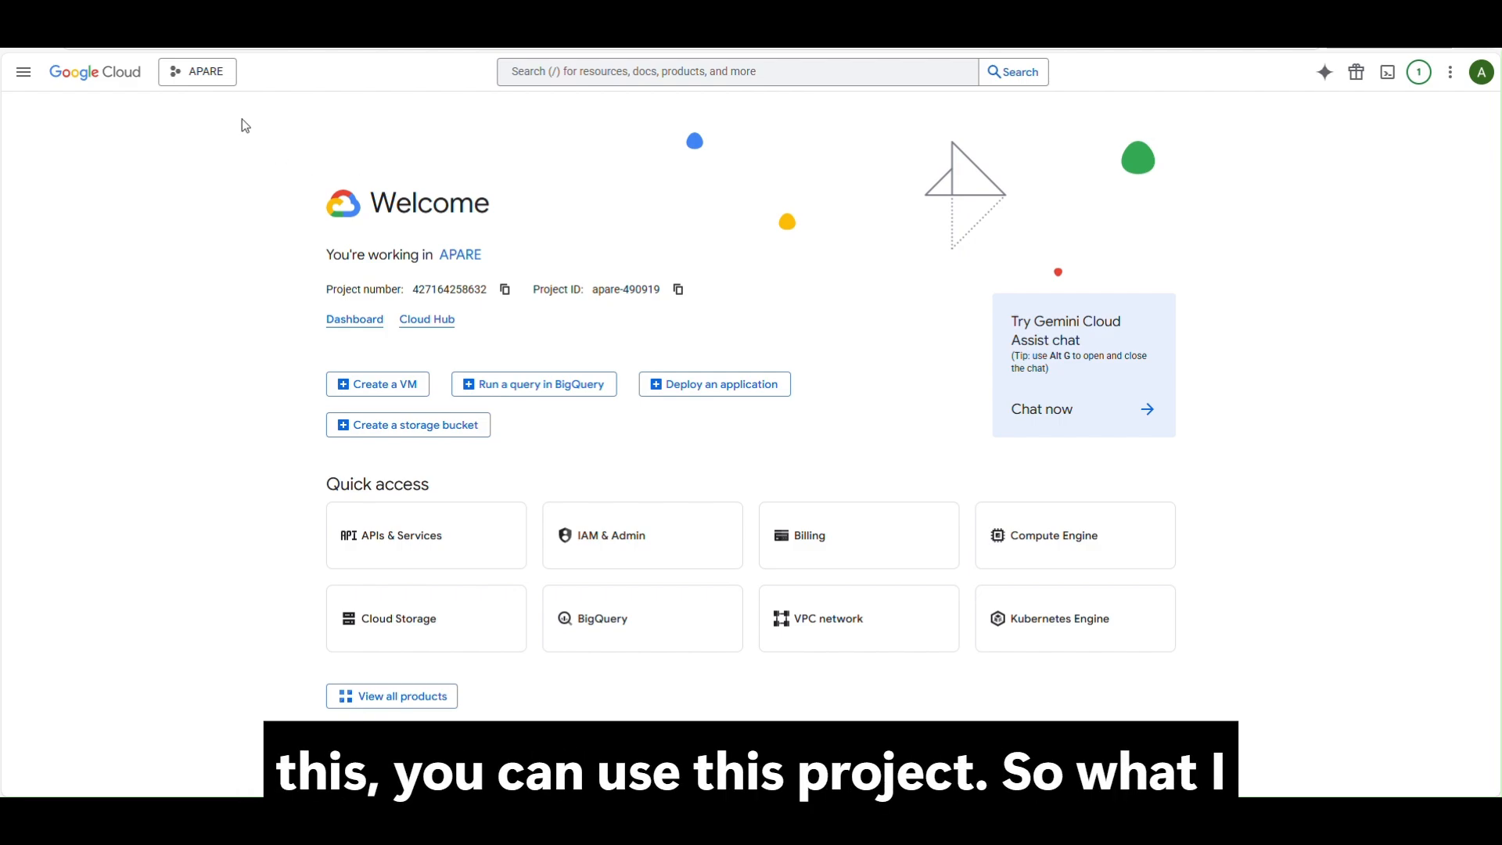
Bring up the Google Cloud Console project picker from the APARE project selector.
click(197, 71)
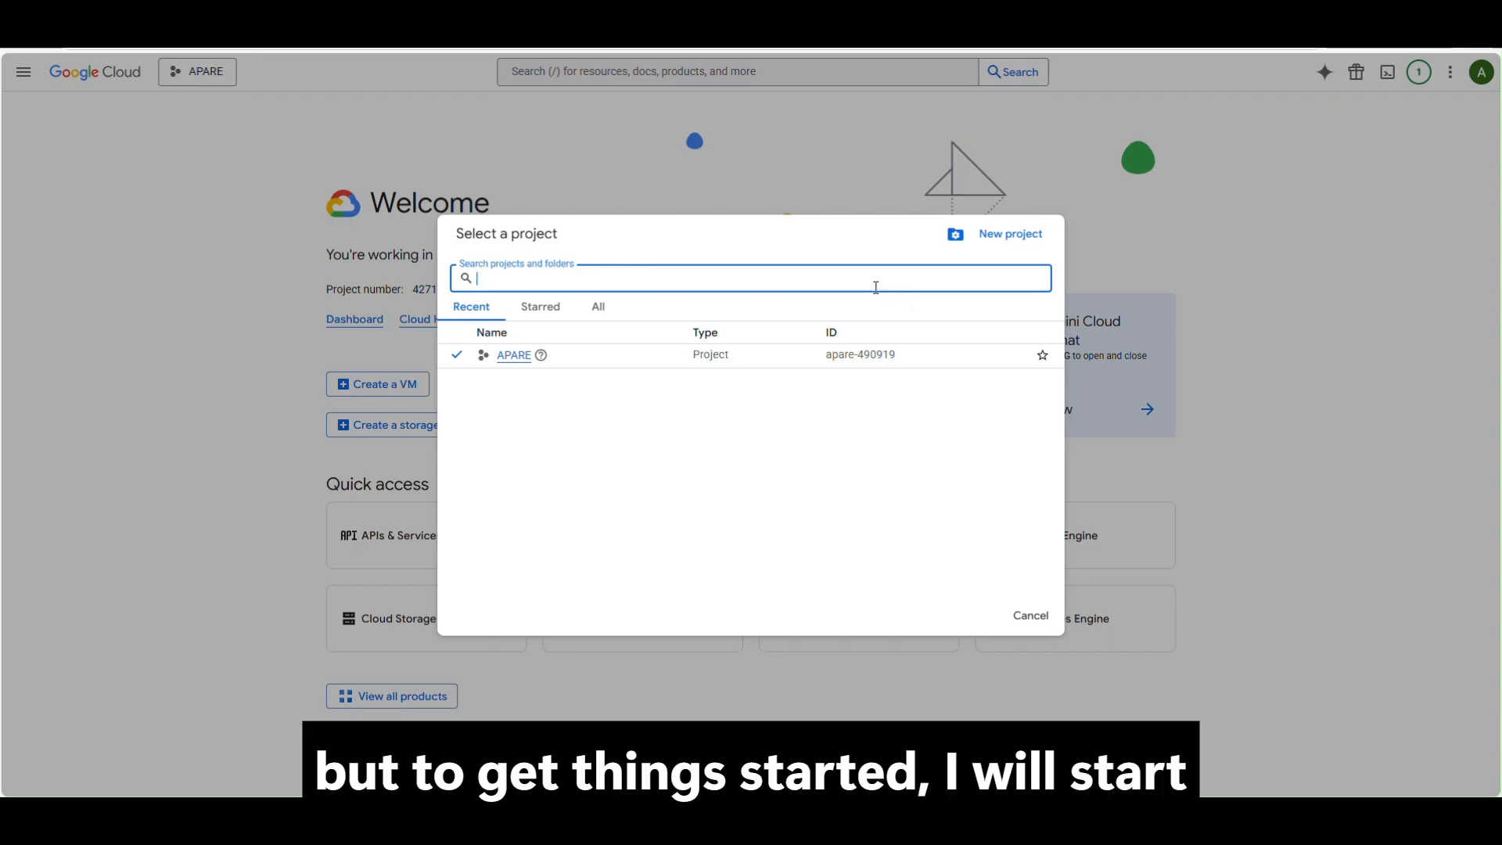
Create a new Google Cloud project named OracleEmail.
click(1008, 245)
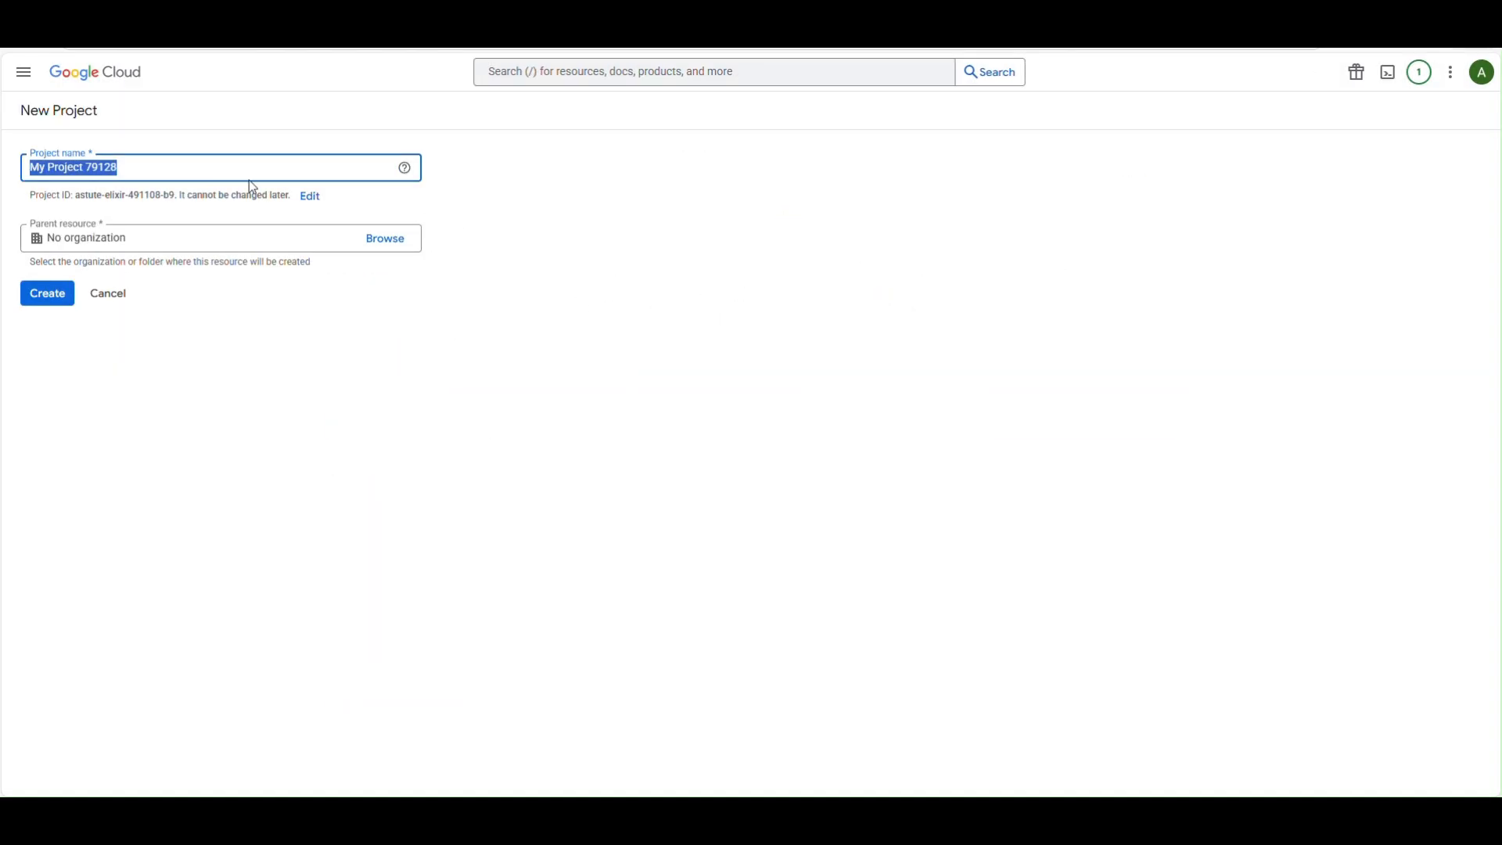
click(135, 261)
triple_click(134, 261)
text(o)
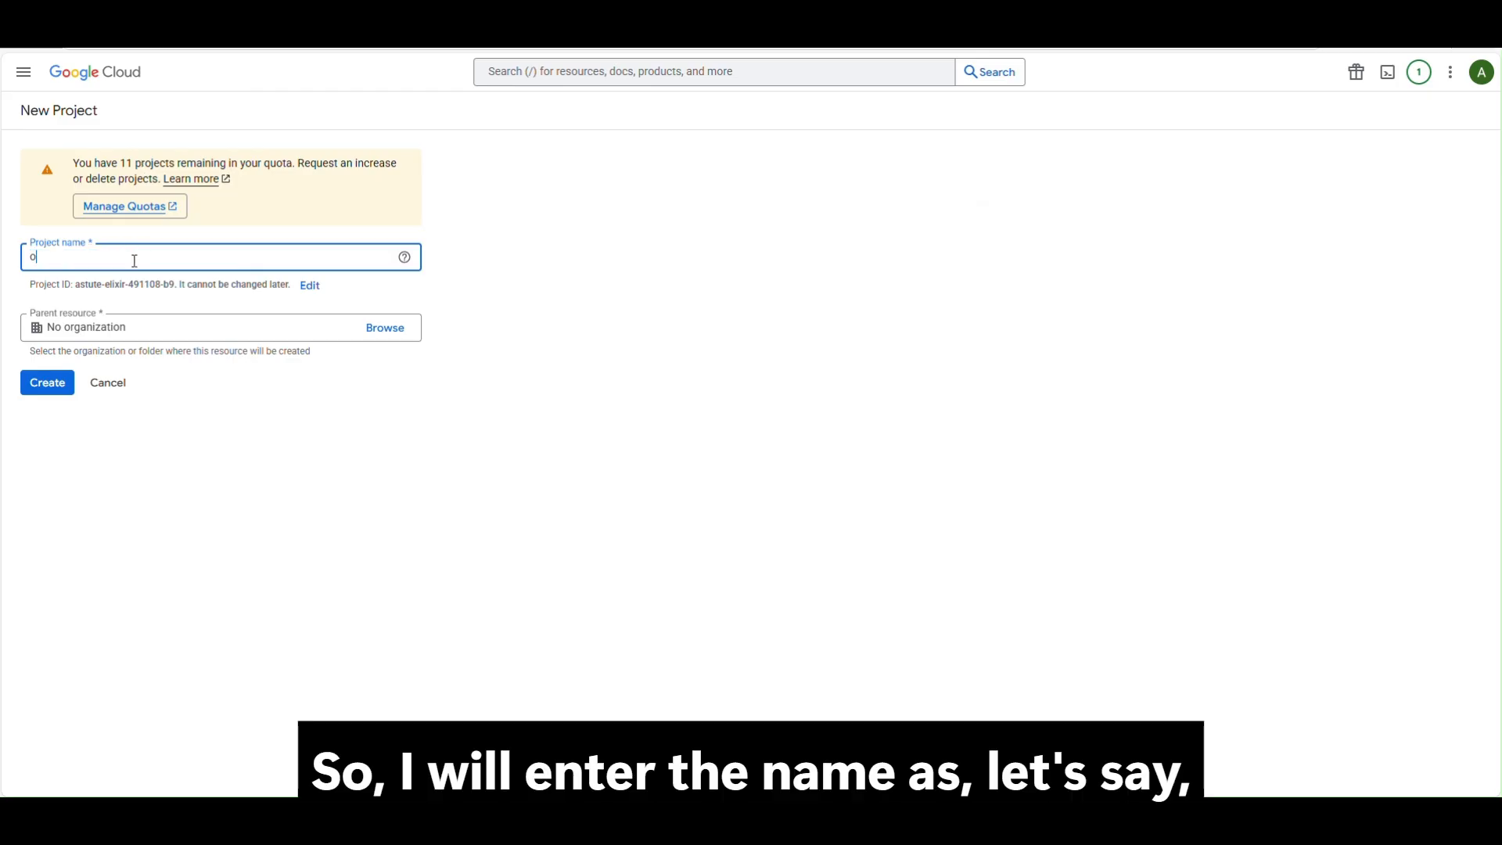
text(rac)
key(BackSpace)
key(BackSpace)
key(BackSpace)
key(BackSpace)
text(O)
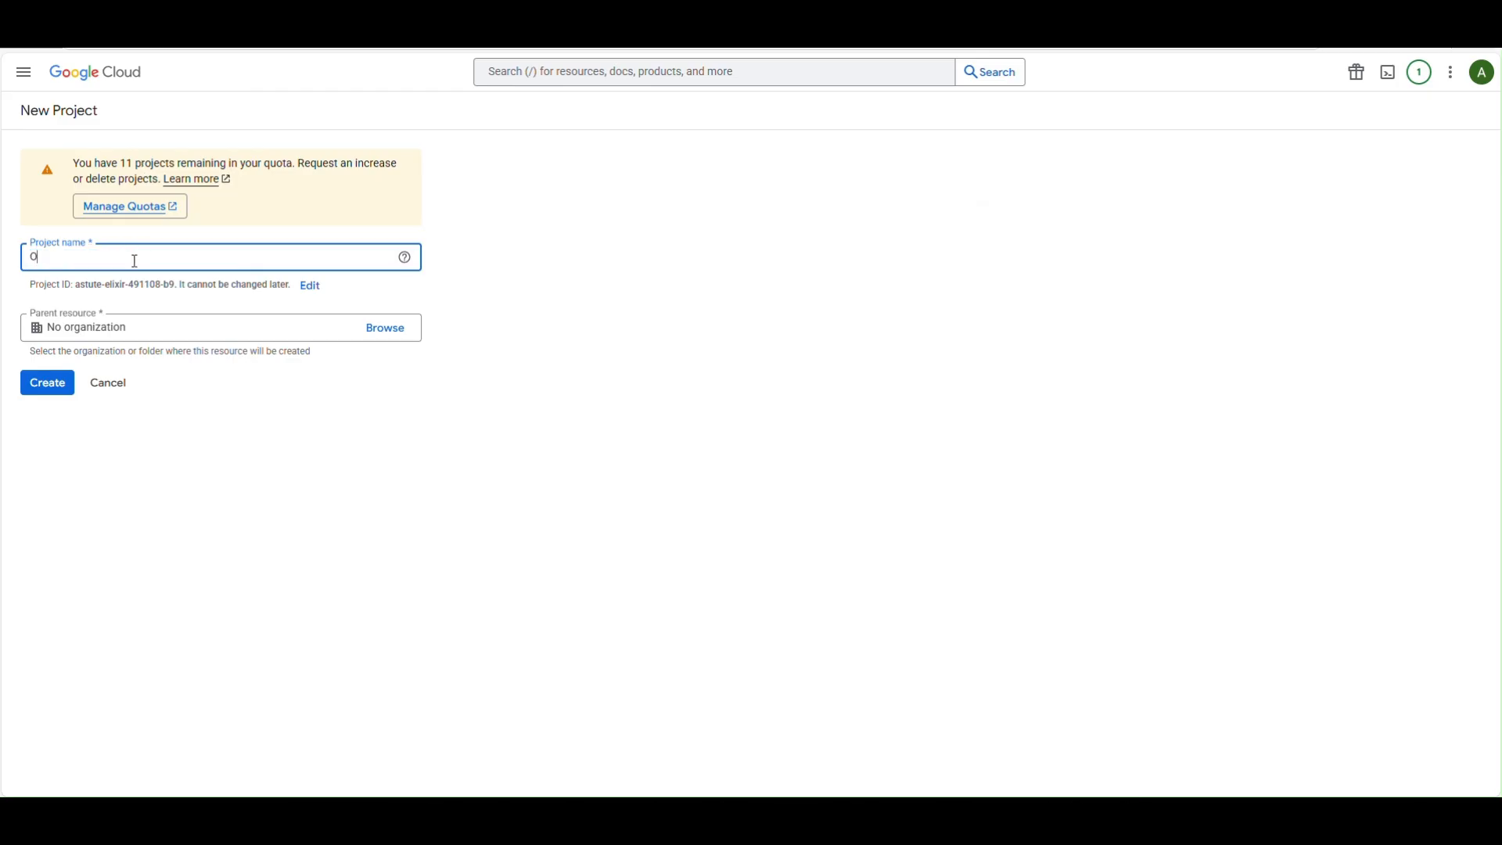
text(racleE)
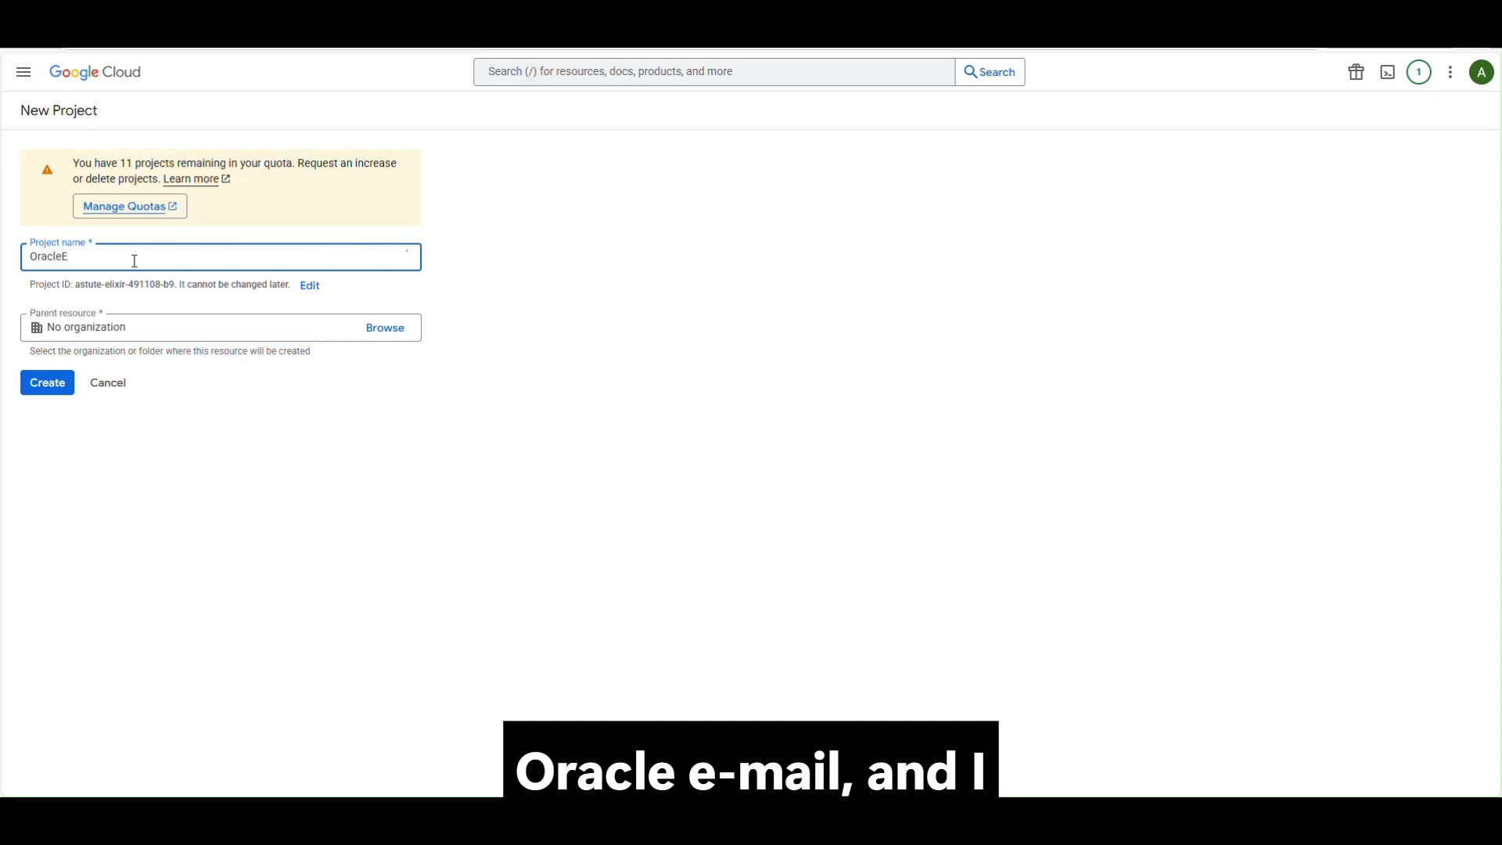
text(maill)
click(209, 440)
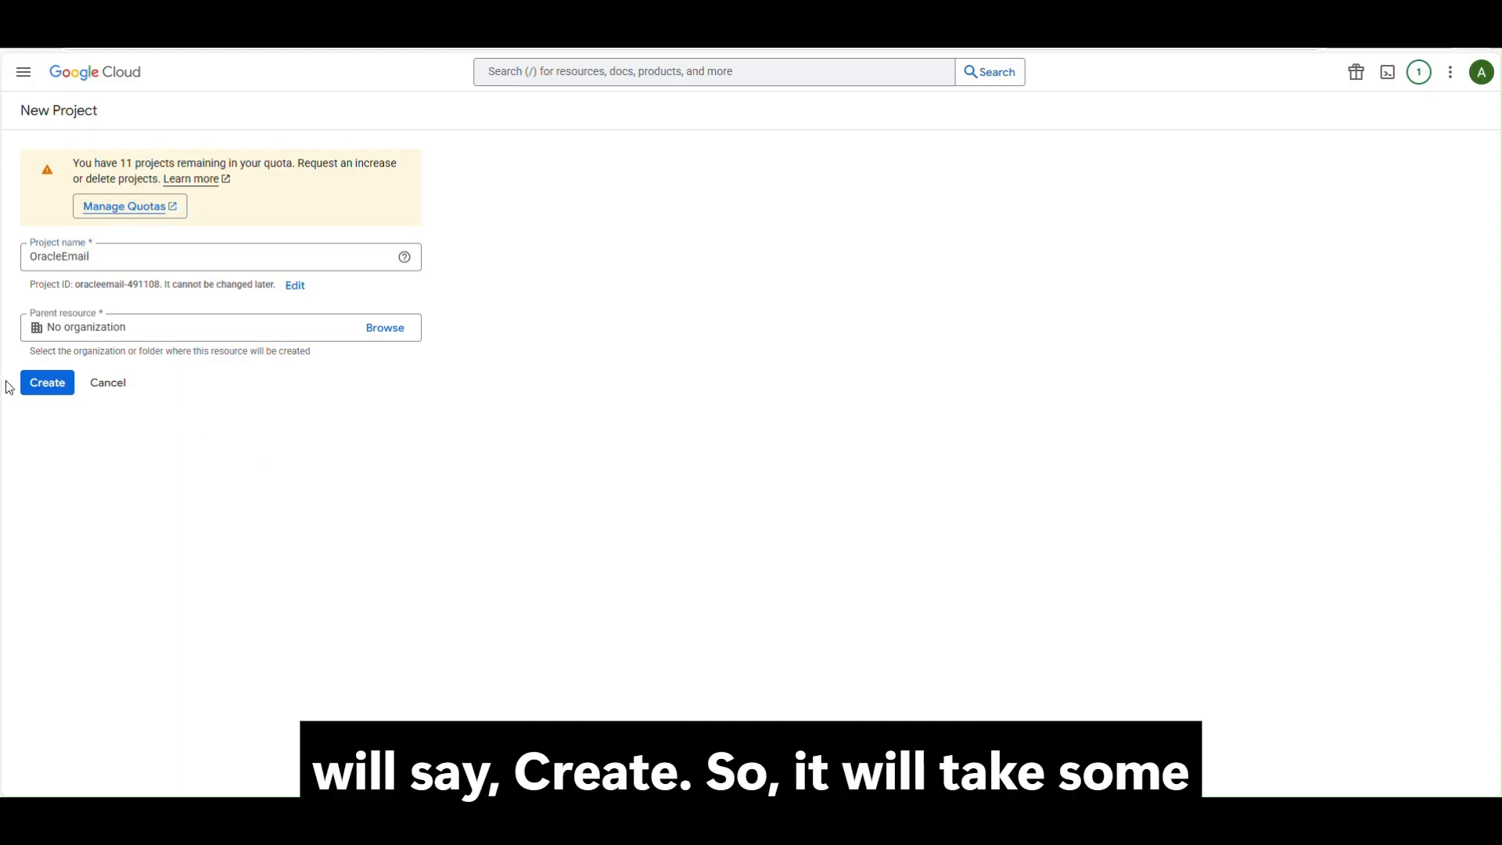
click(62, 394)
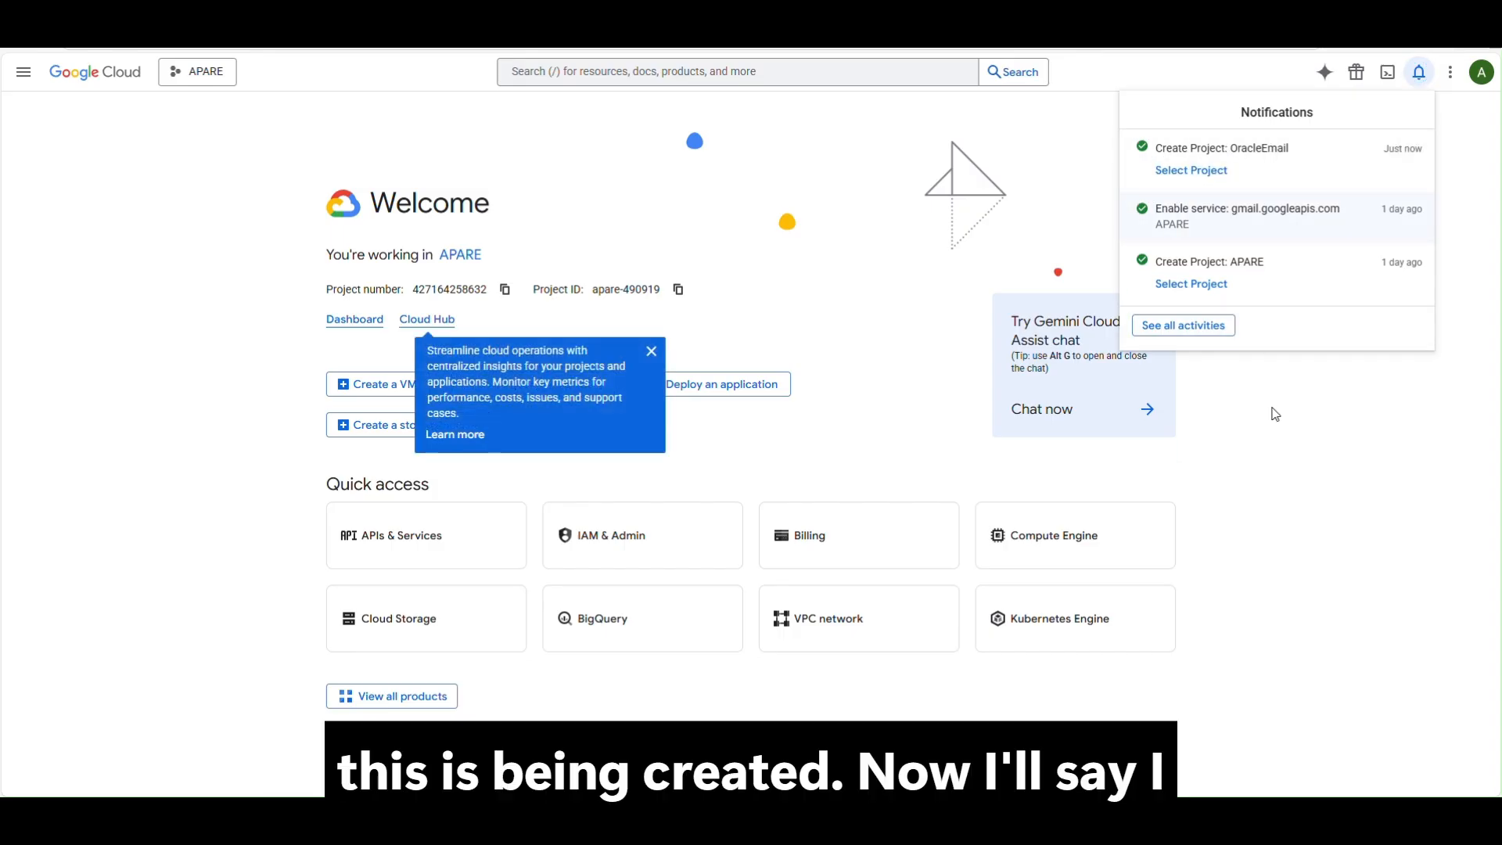
Switch the console to the OracleEmail project and clear the notifications.
click(1191, 170)
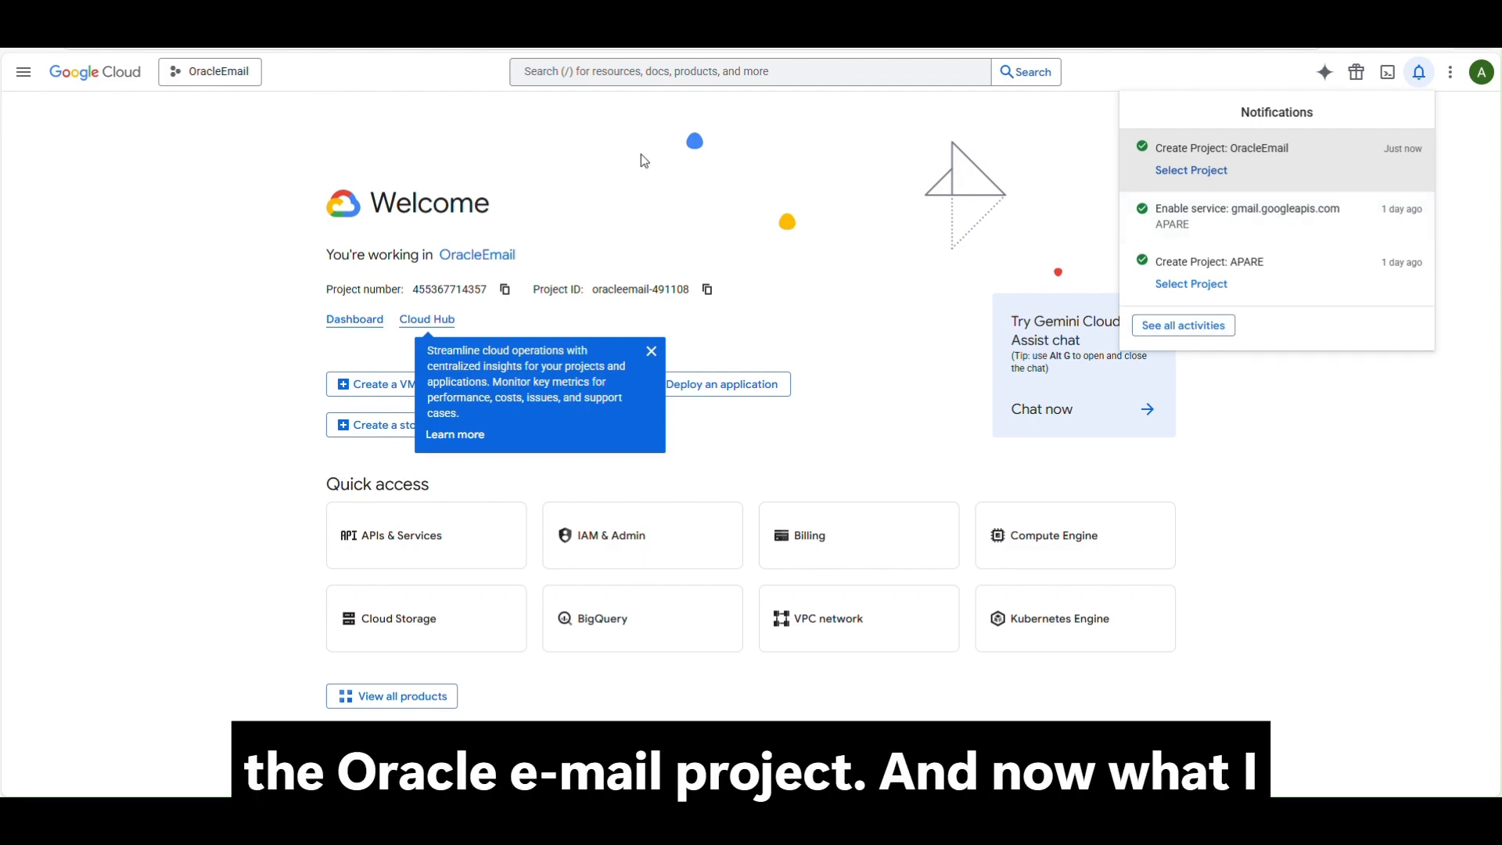
click(652, 351)
click(44, 86)
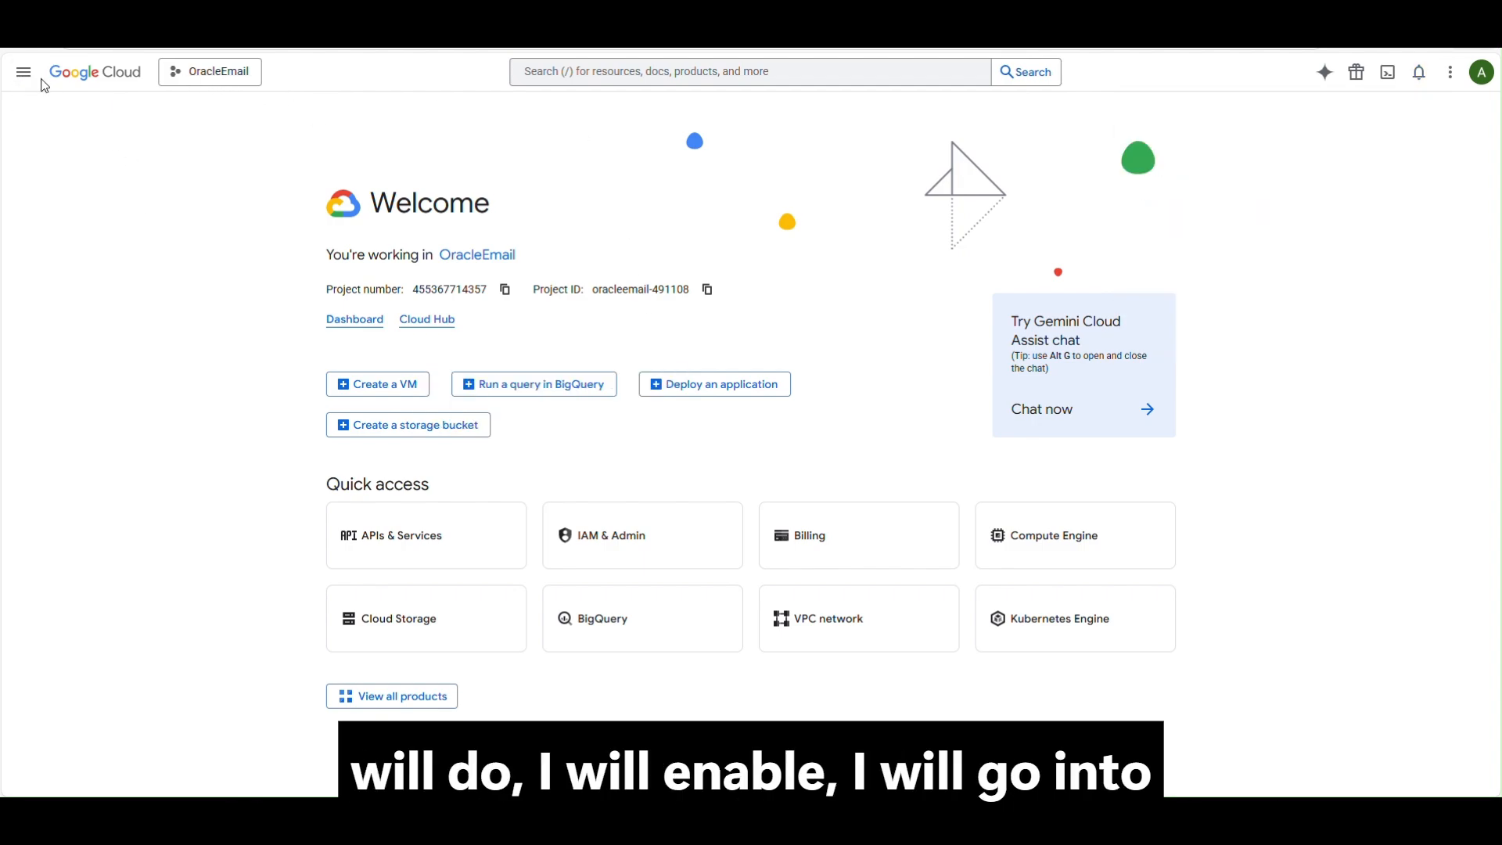
click(23, 72)
Find the Gmail API from APIs & Services and enable it for the OracleEmail project.
mouse_move(128, 440)
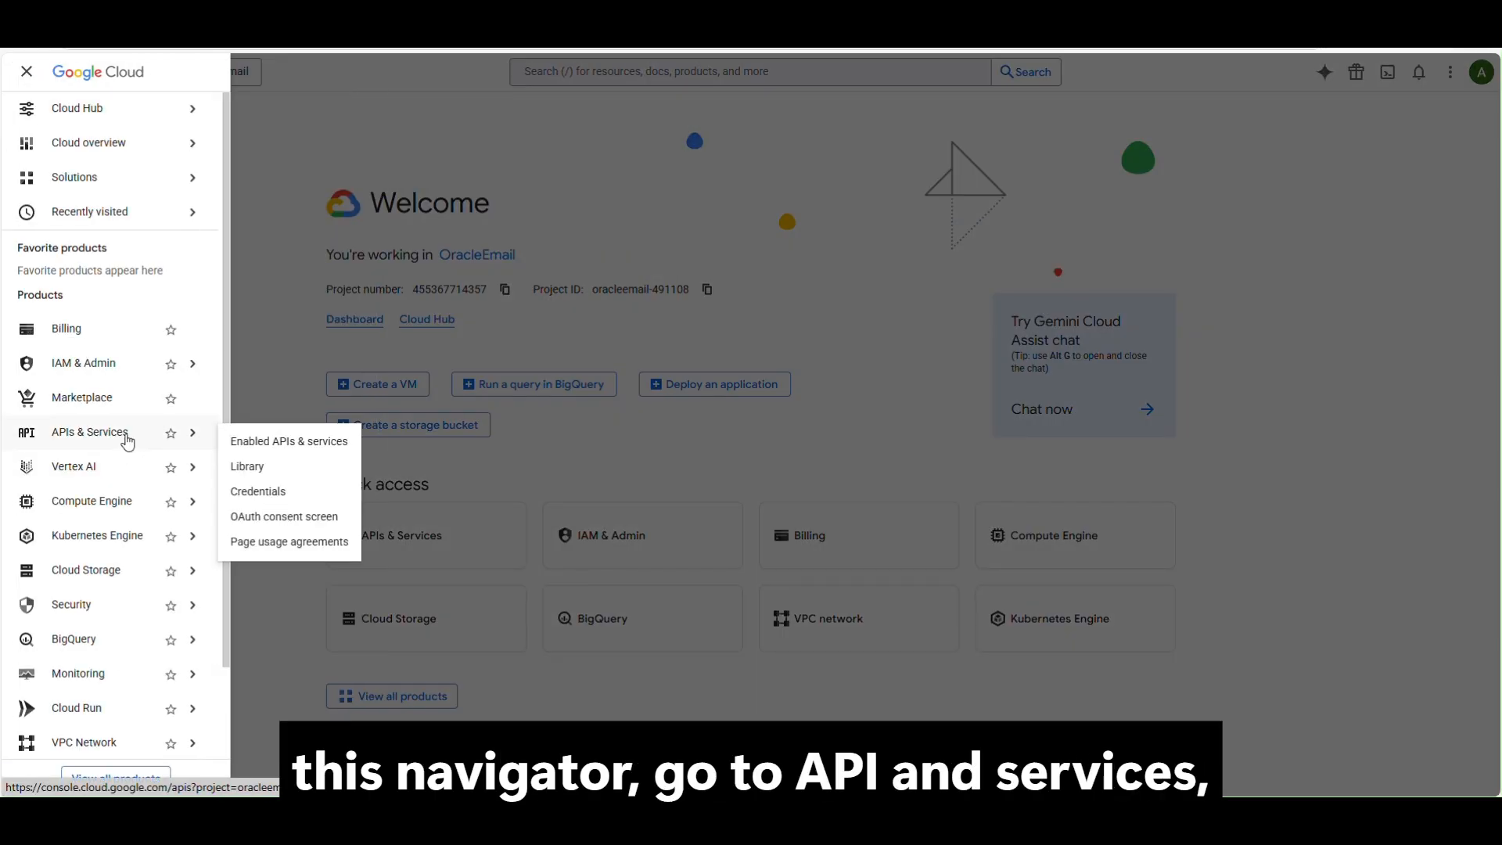
click(292, 444)
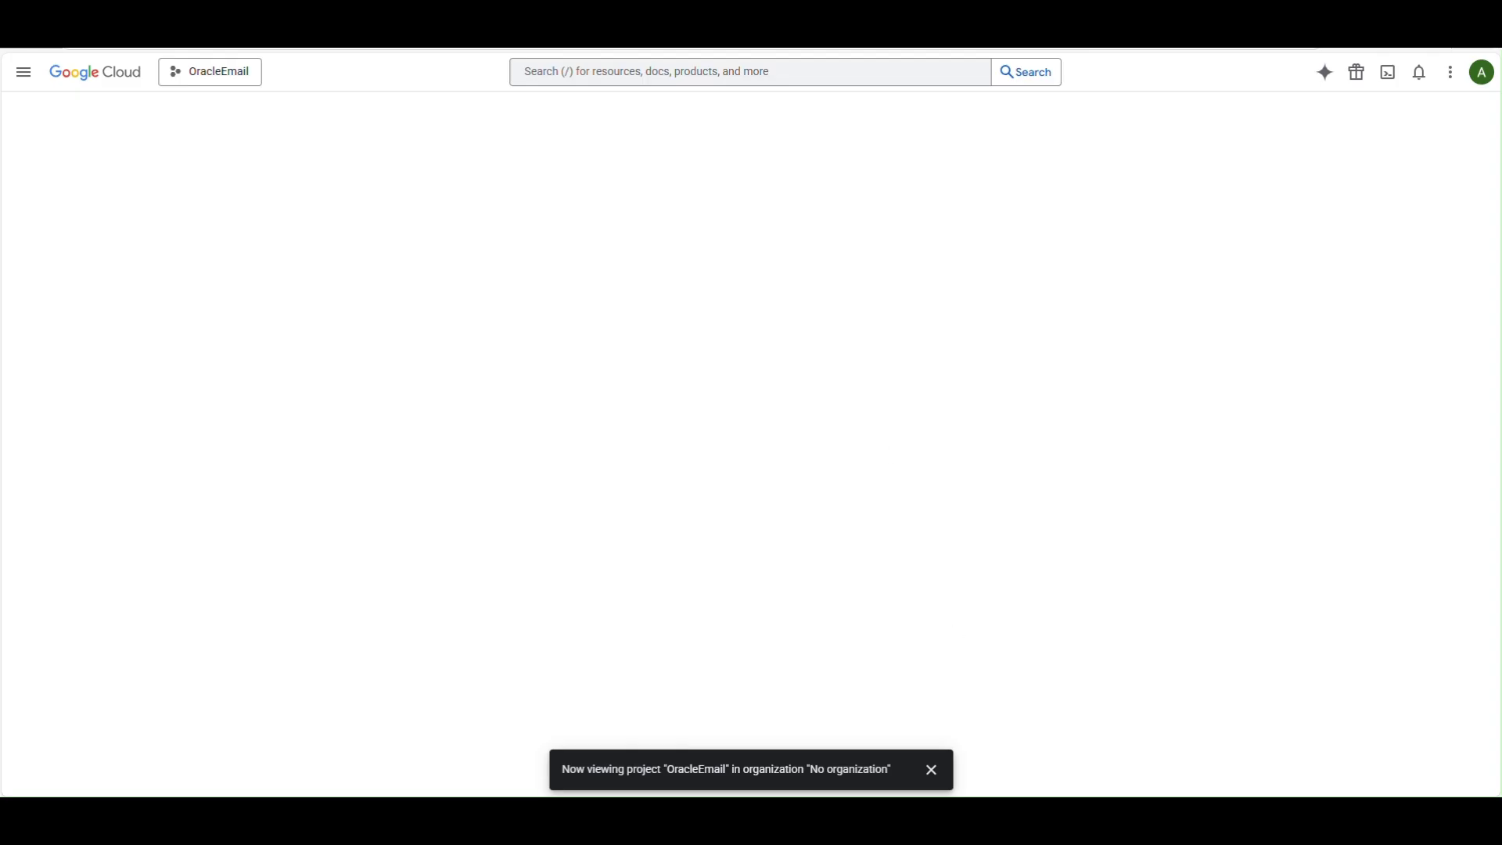
click(931, 773)
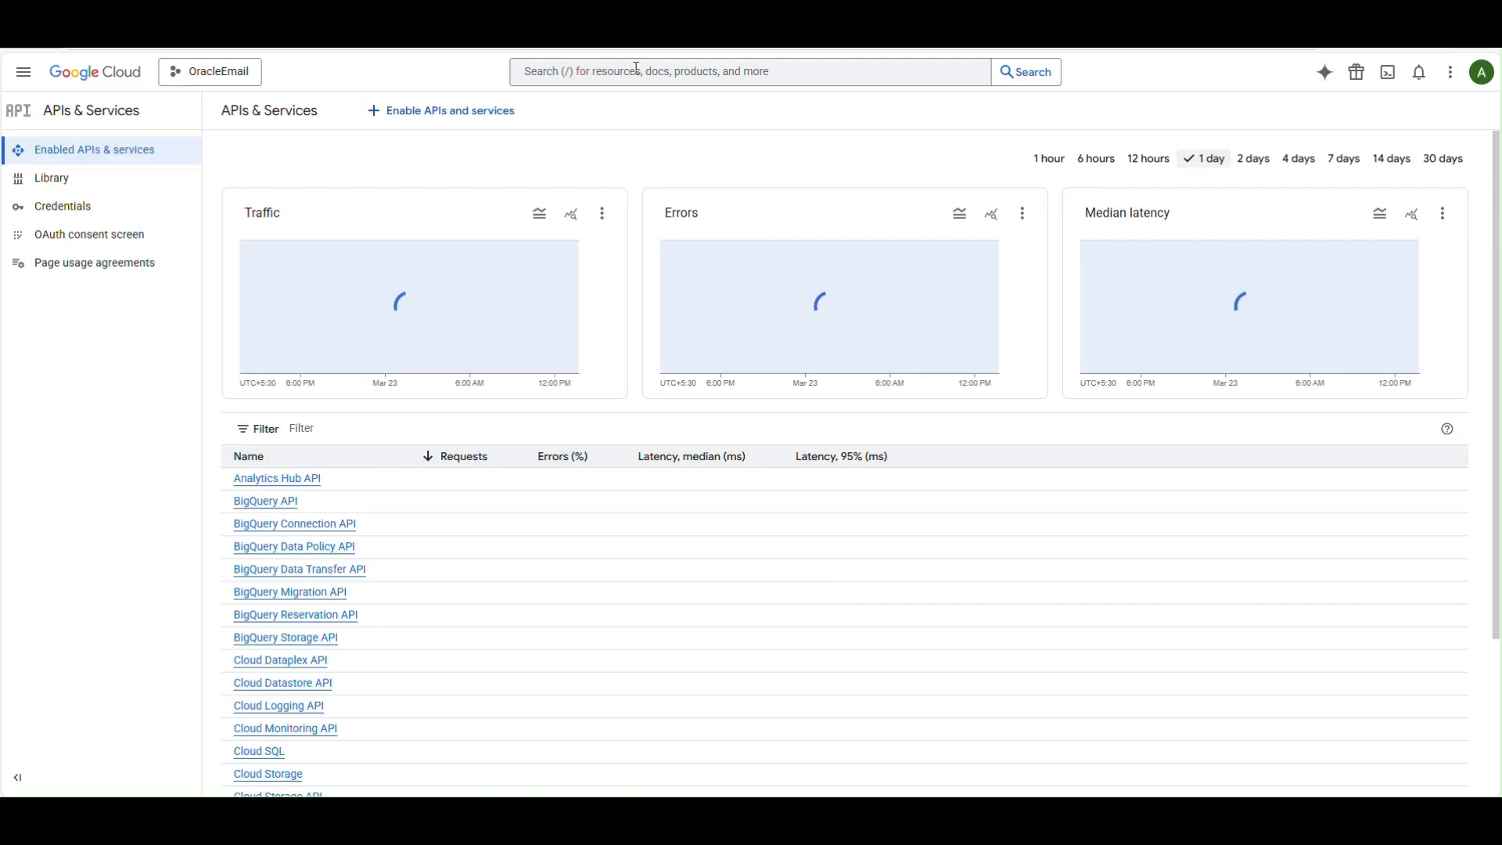
click(602, 77)
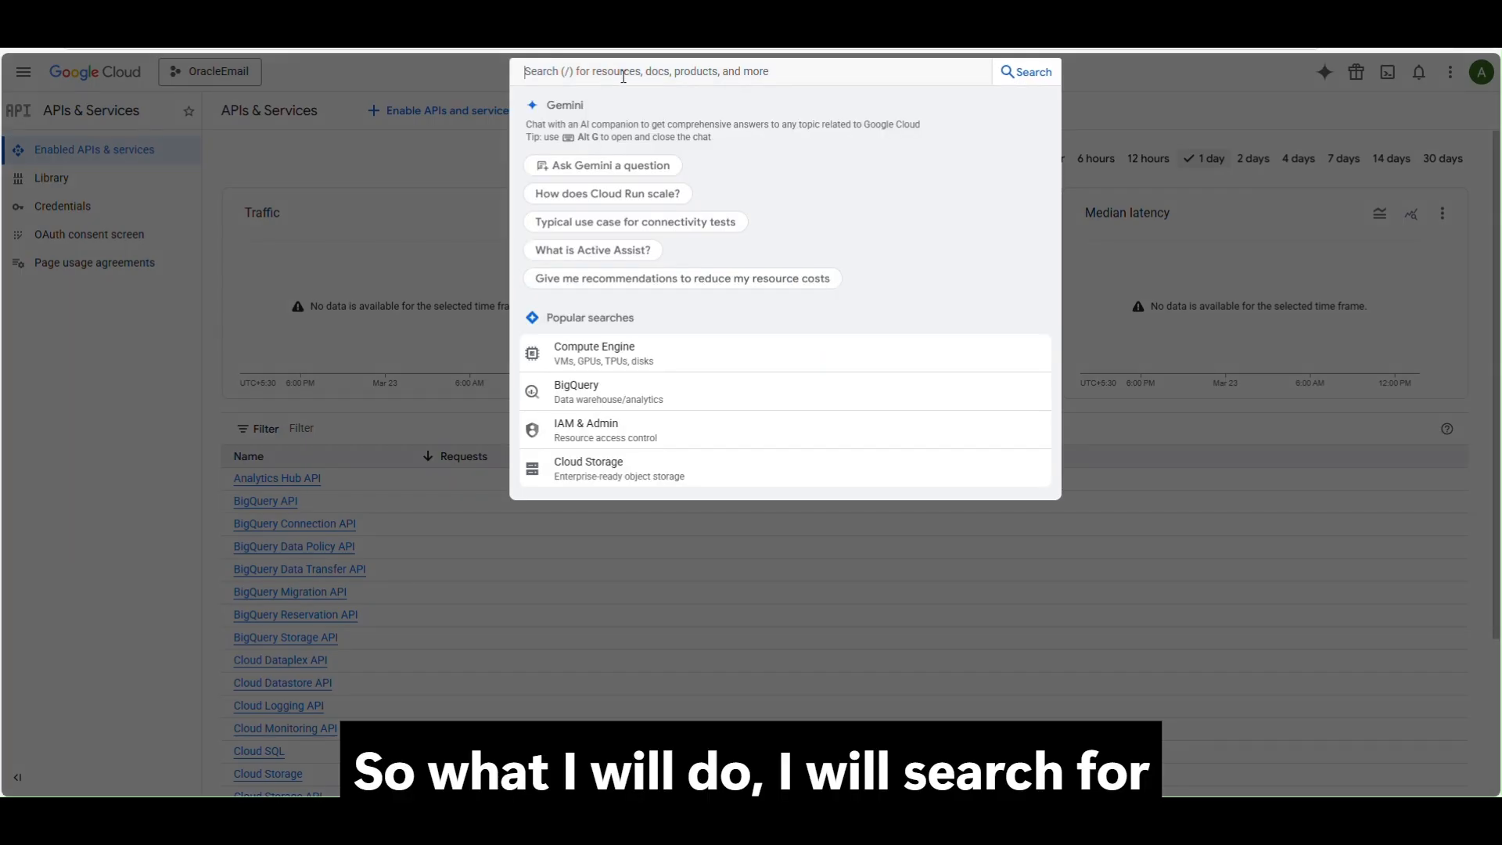
text(Gmail)
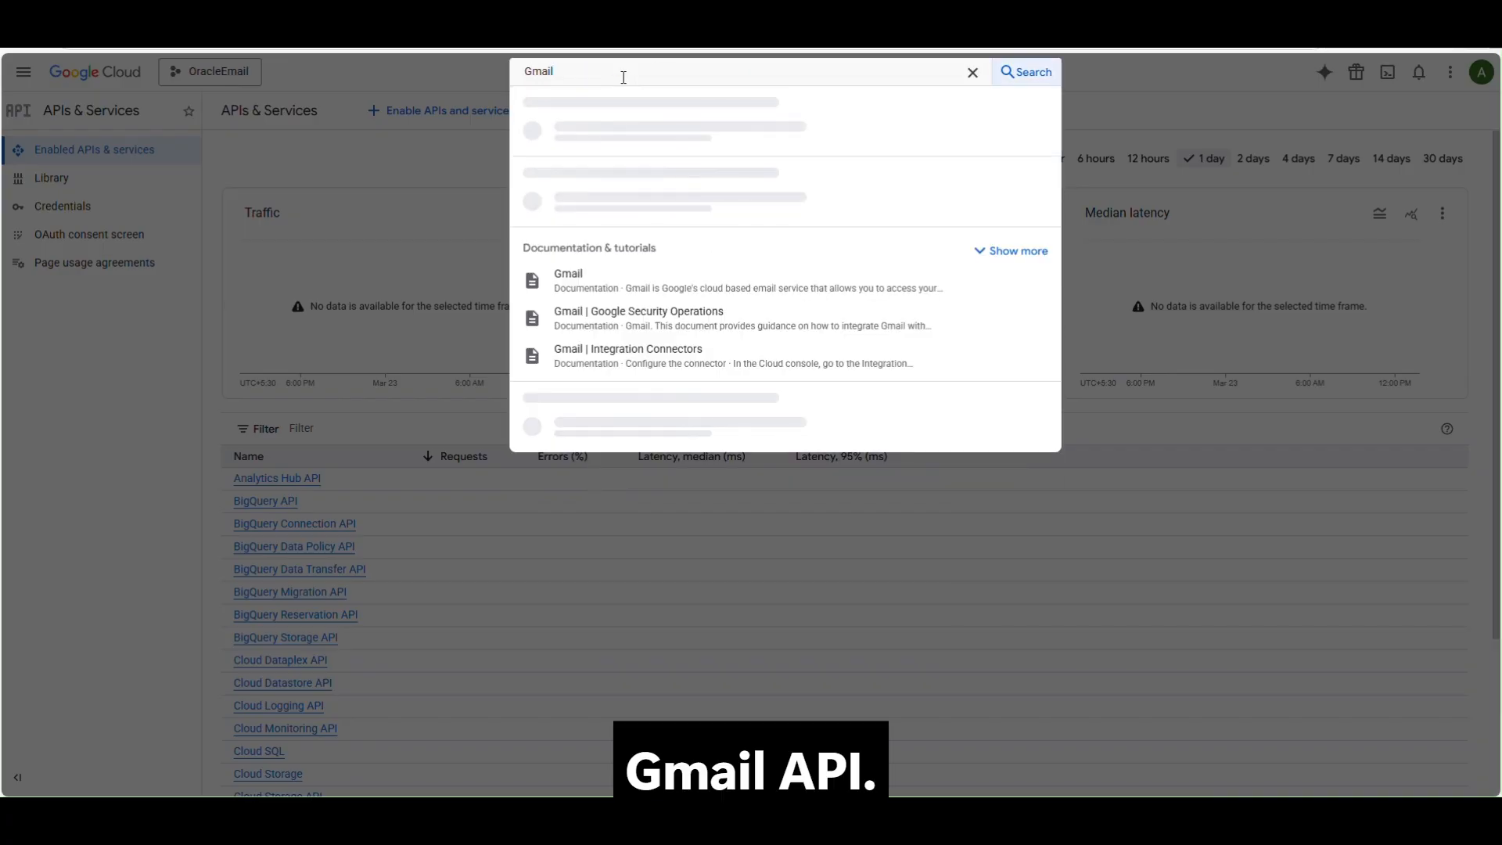
text( API)
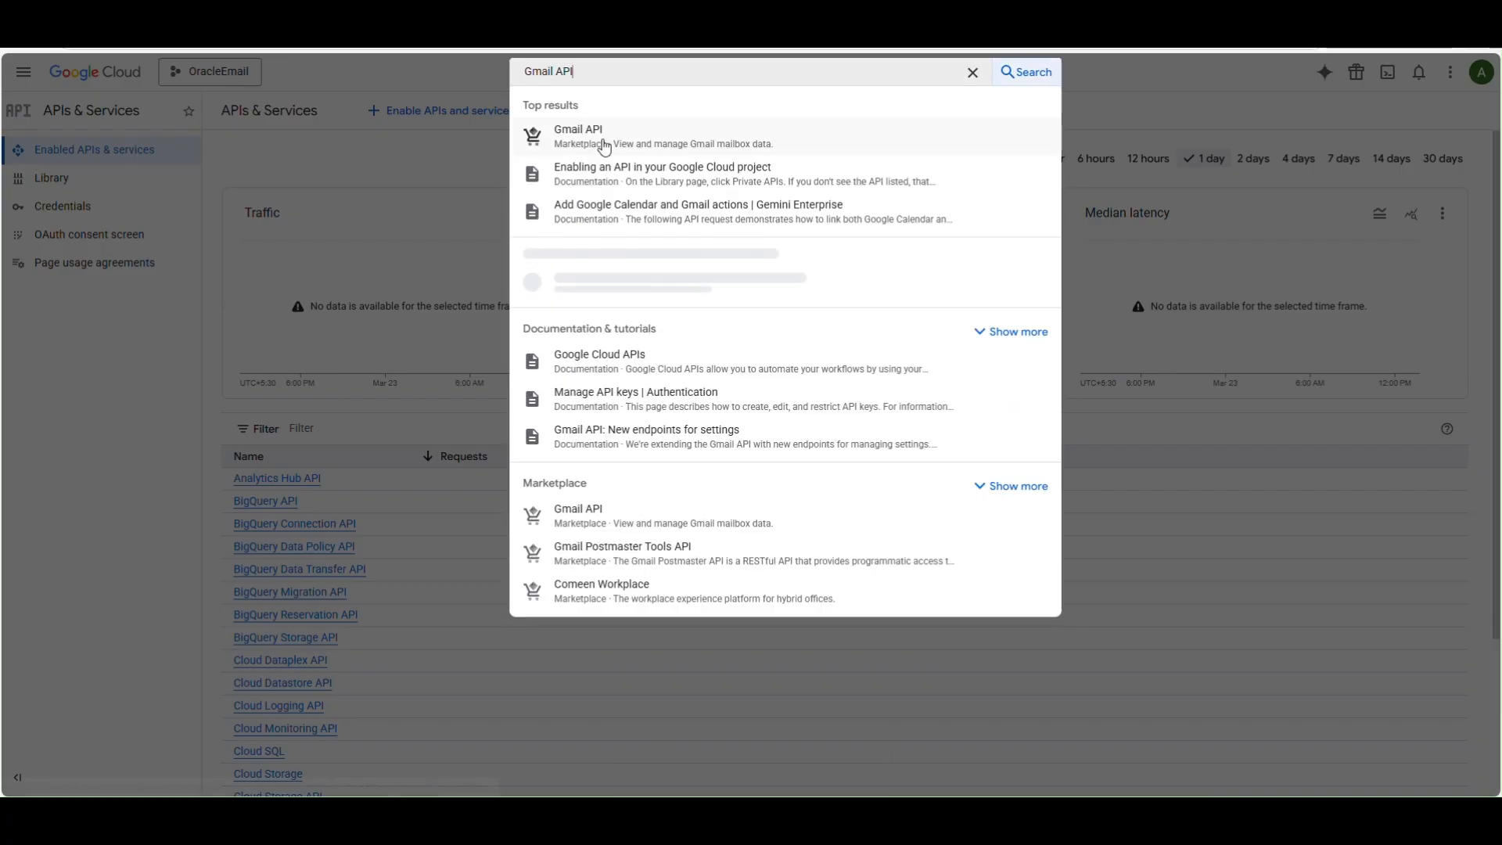
click(604, 146)
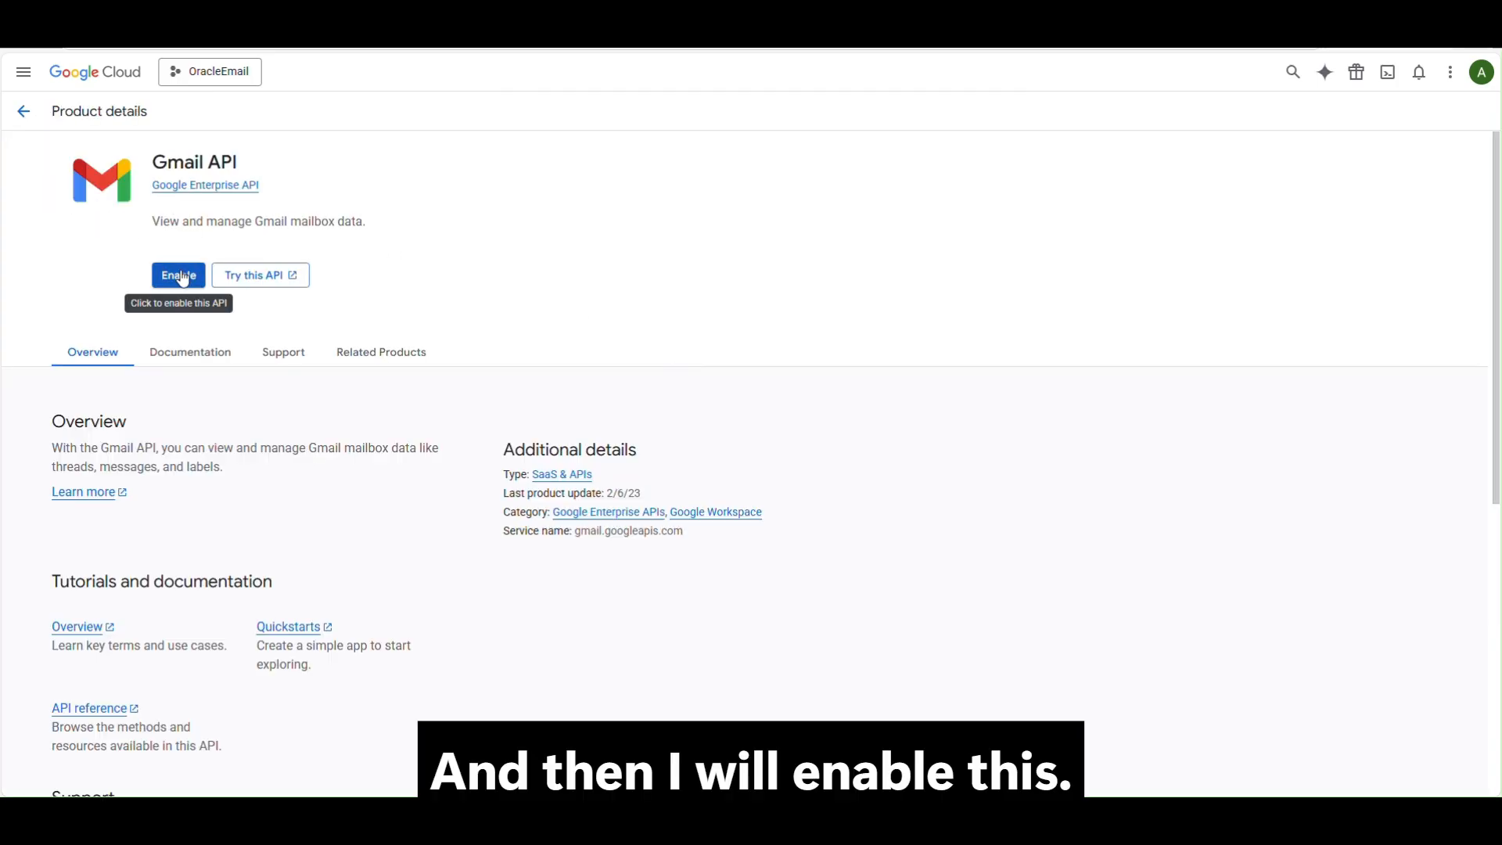
click(180, 276)
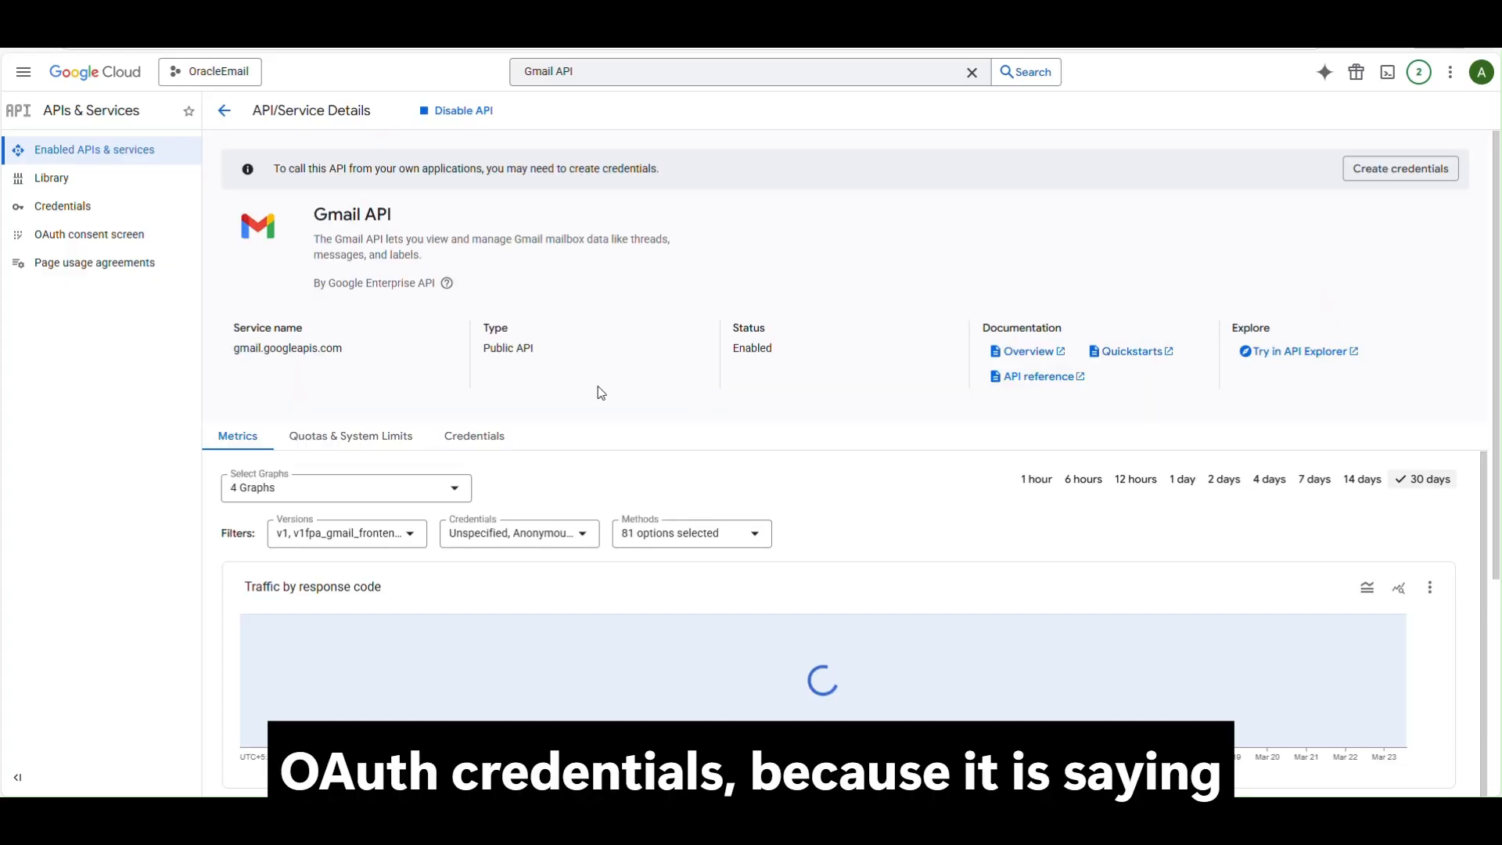
drag(276, 171, 687, 180)
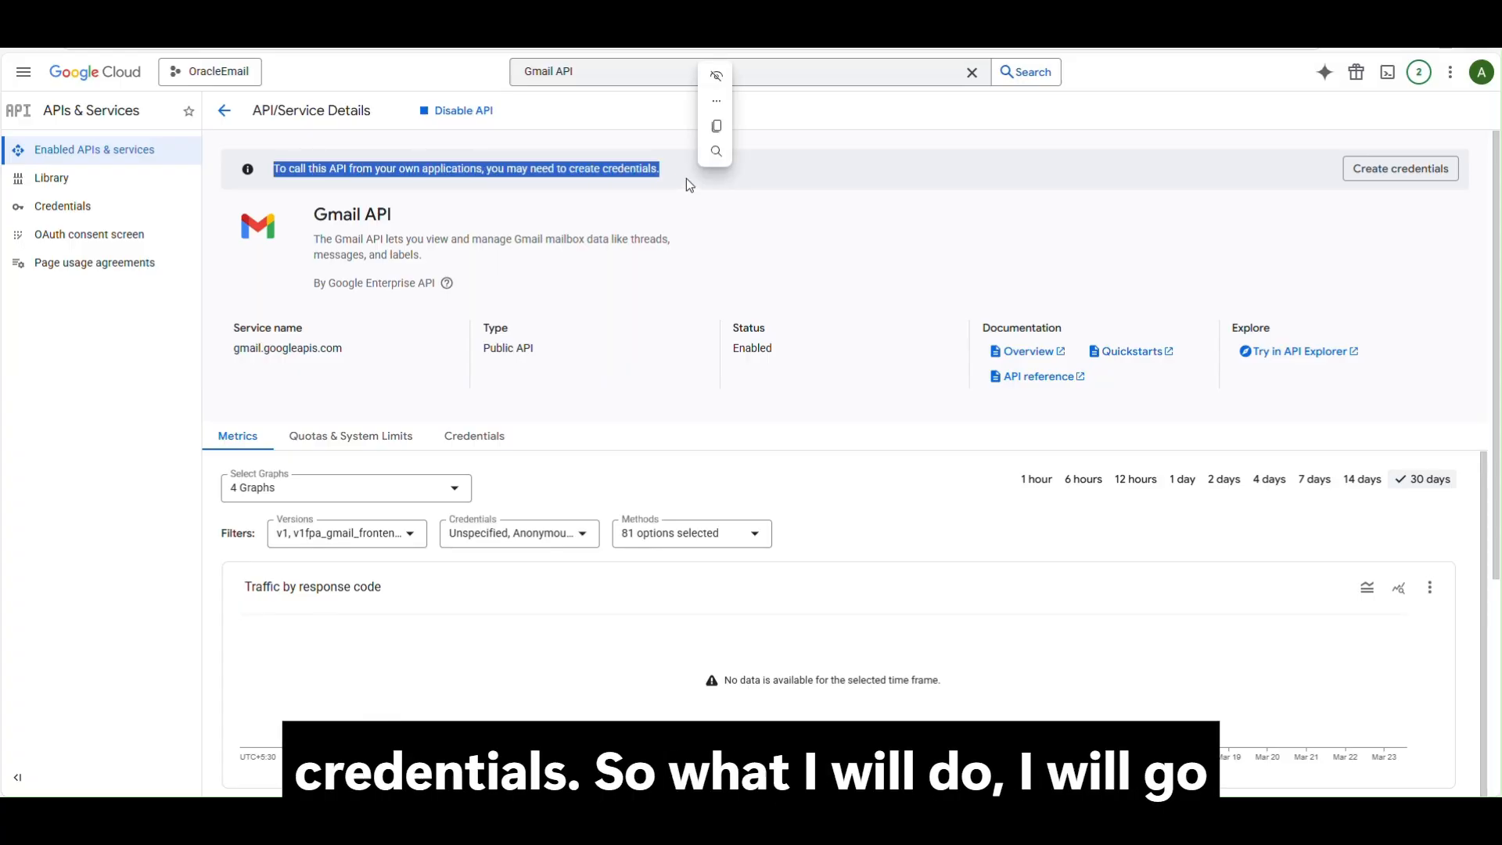
Start the Google Auth Platform setup with app name OracleEmail and the account's support e-mail.
click(79, 235)
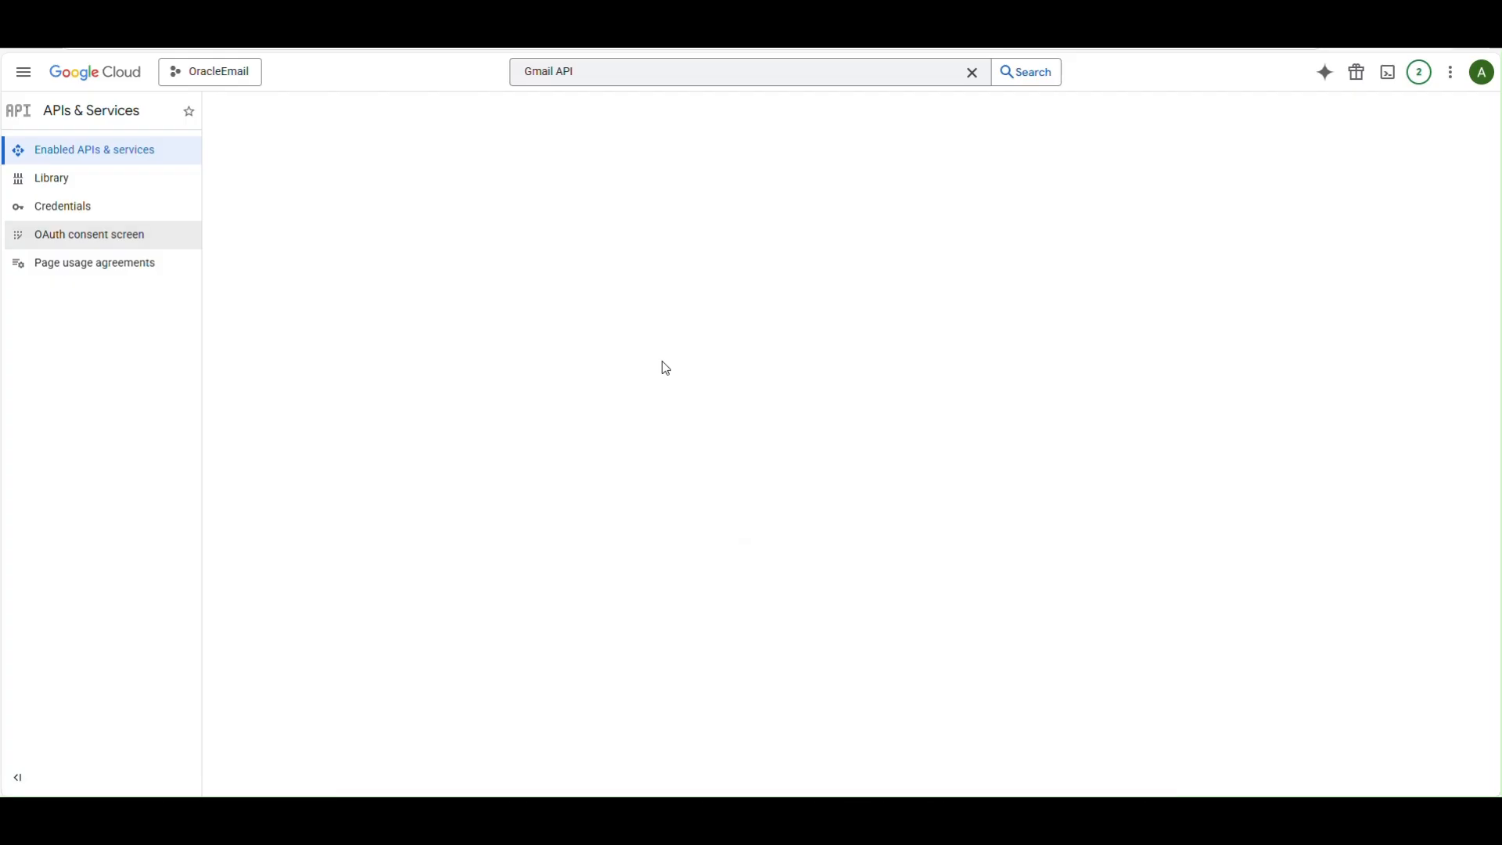
drag(725, 422, 1007, 438)
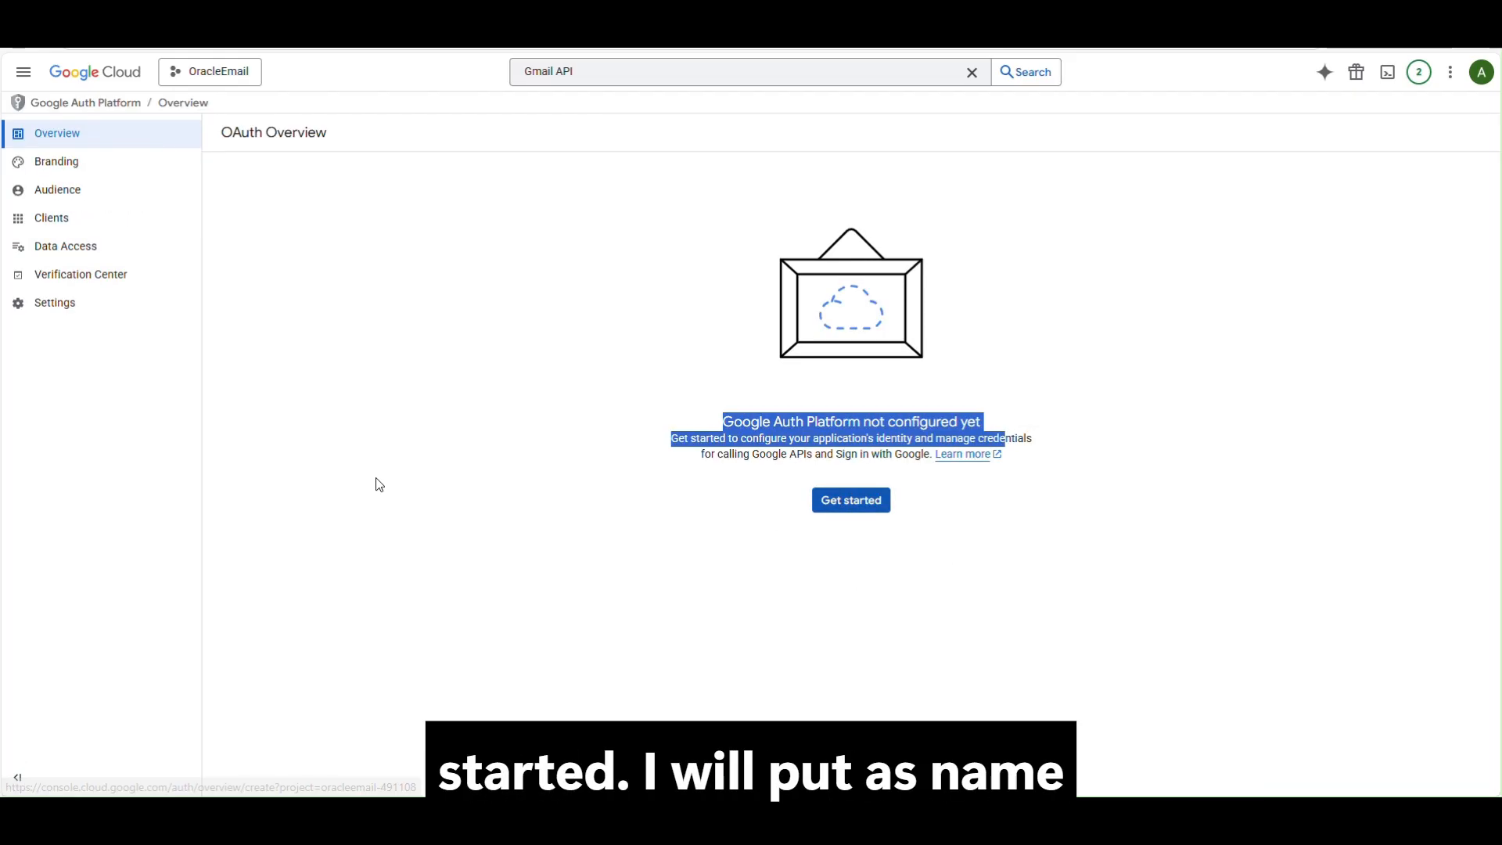
click(844, 505)
click(324, 235)
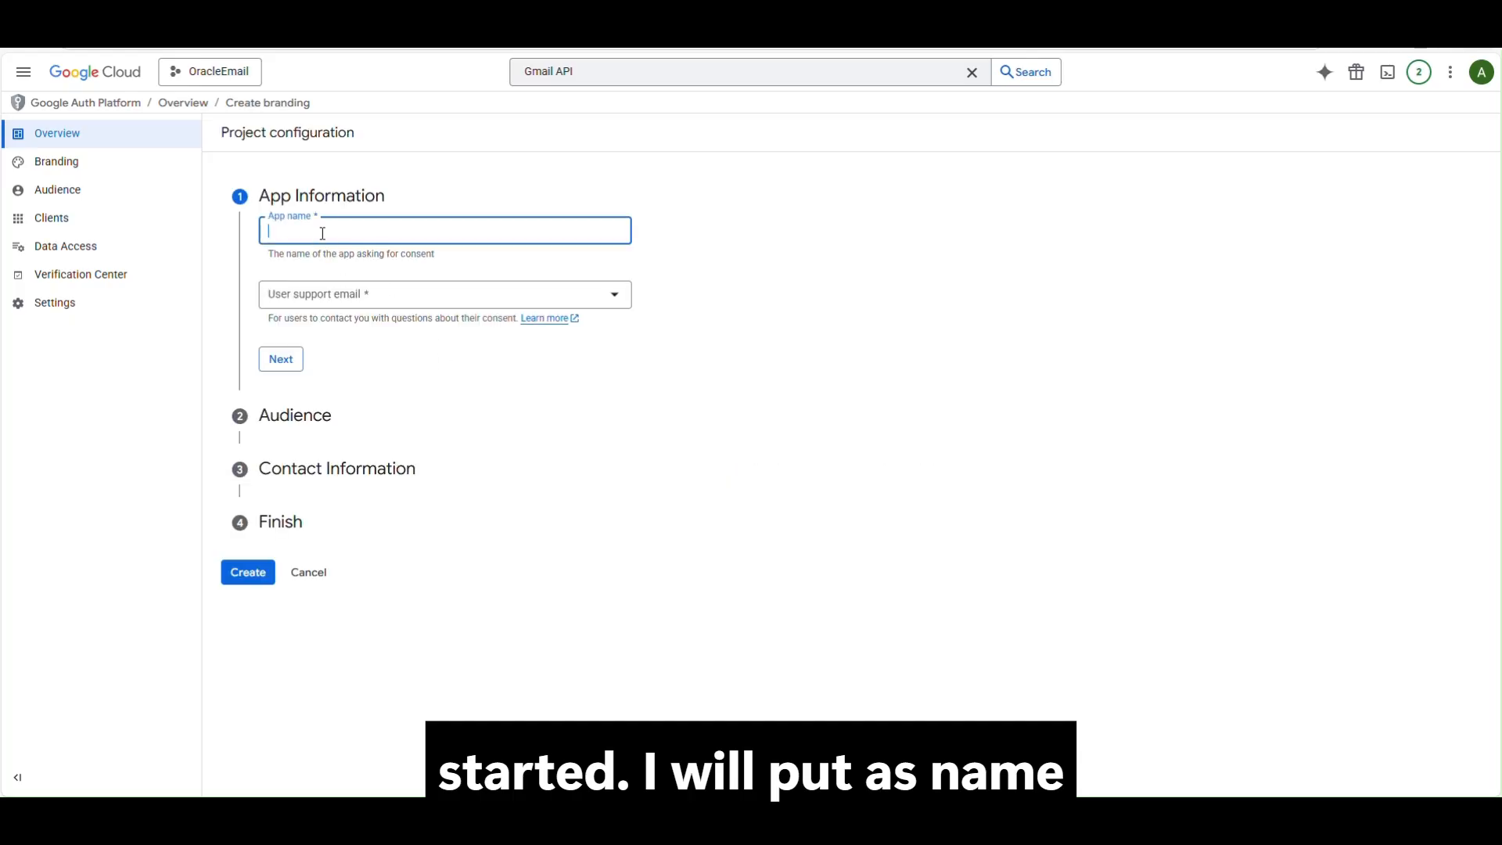
text(Oracle)
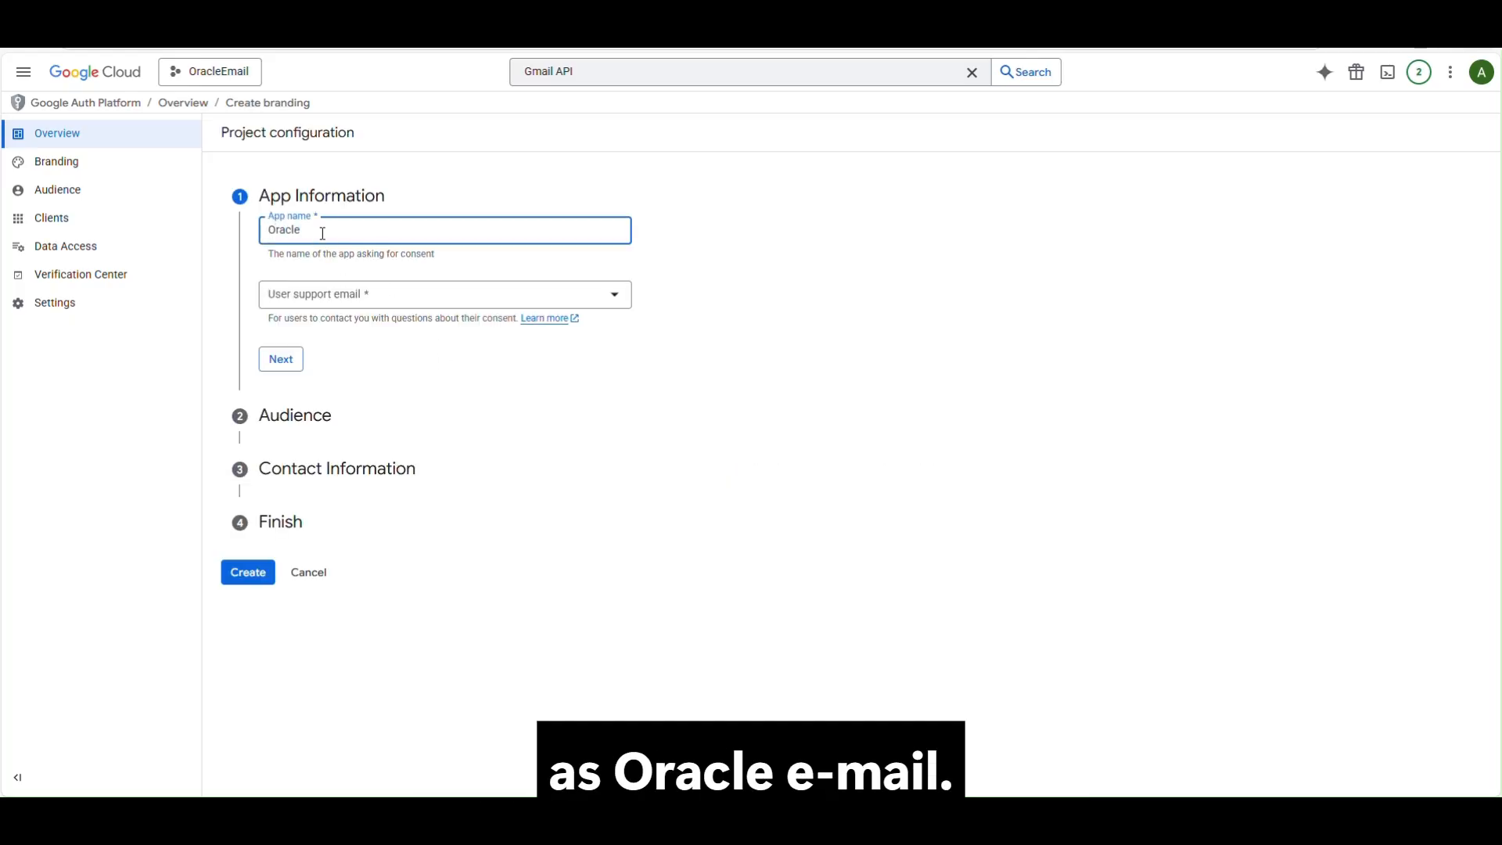
text(Email)
click(279, 300)
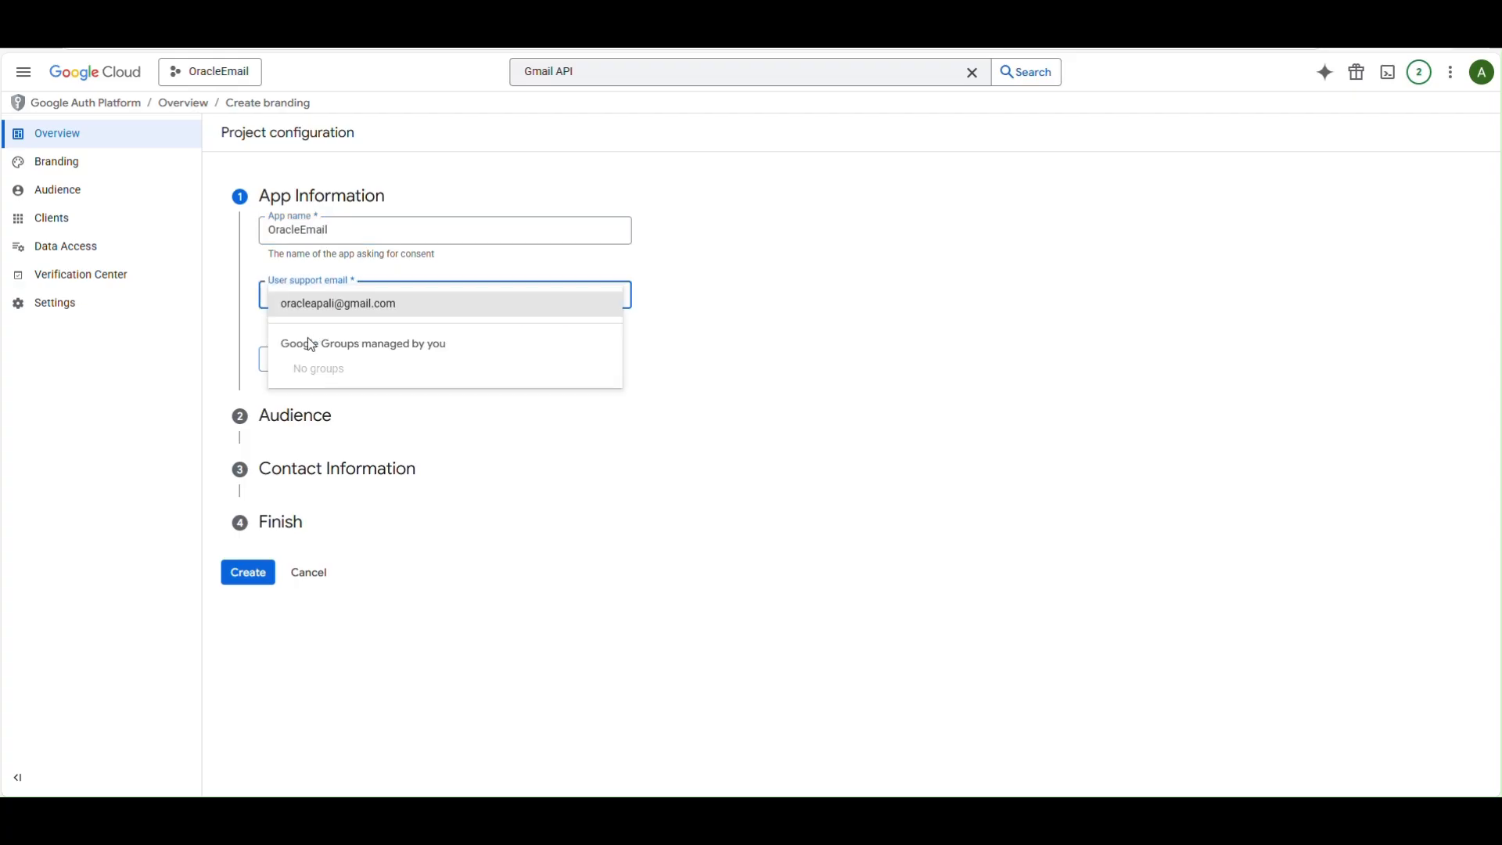
click(349, 302)
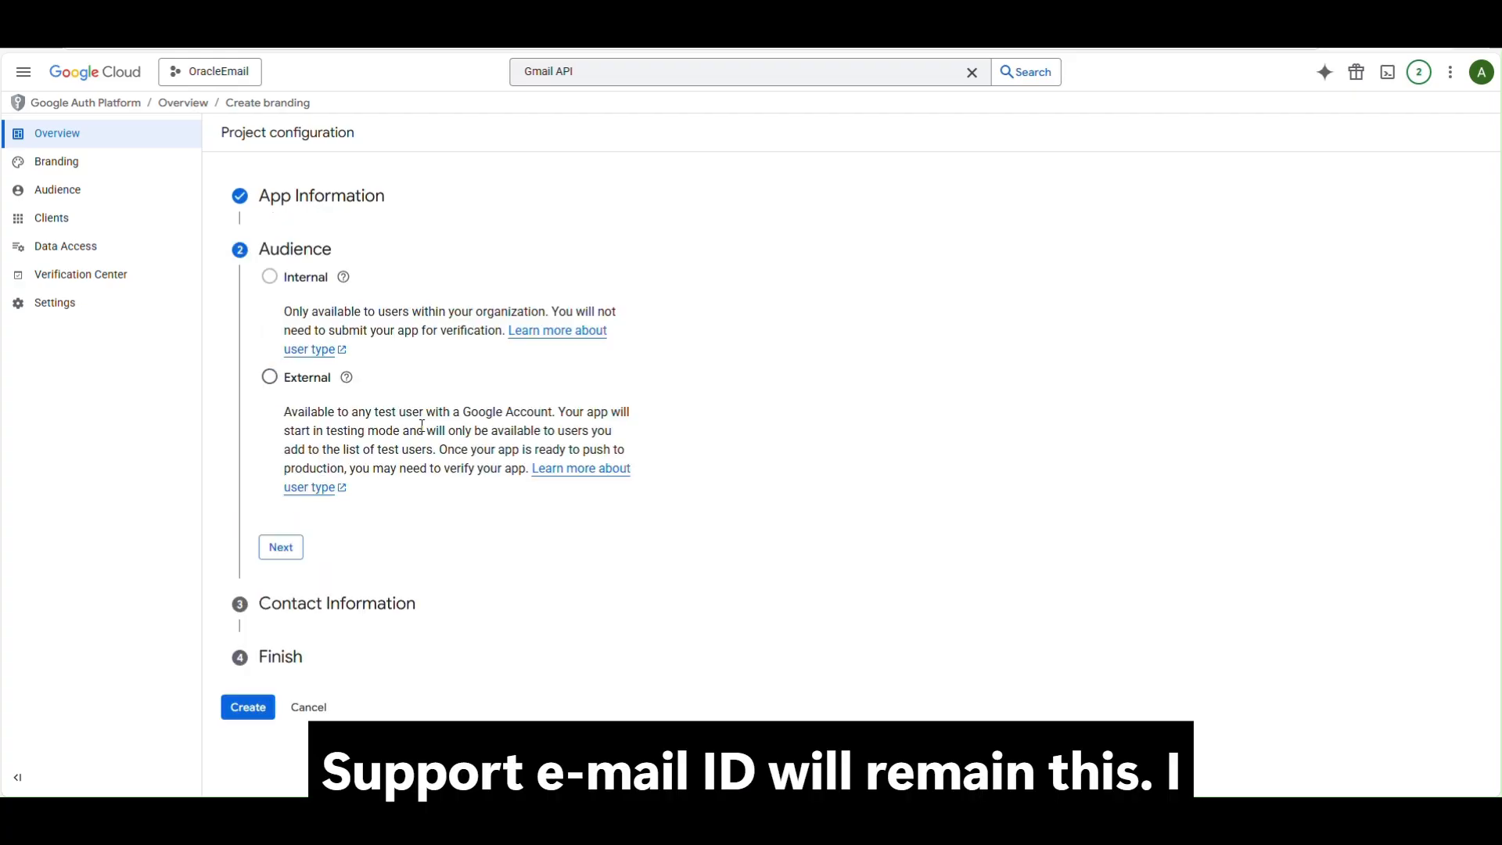
Choose External audience, add the developer contact e-mail, accept the data policy and create the configuration.
click(269, 377)
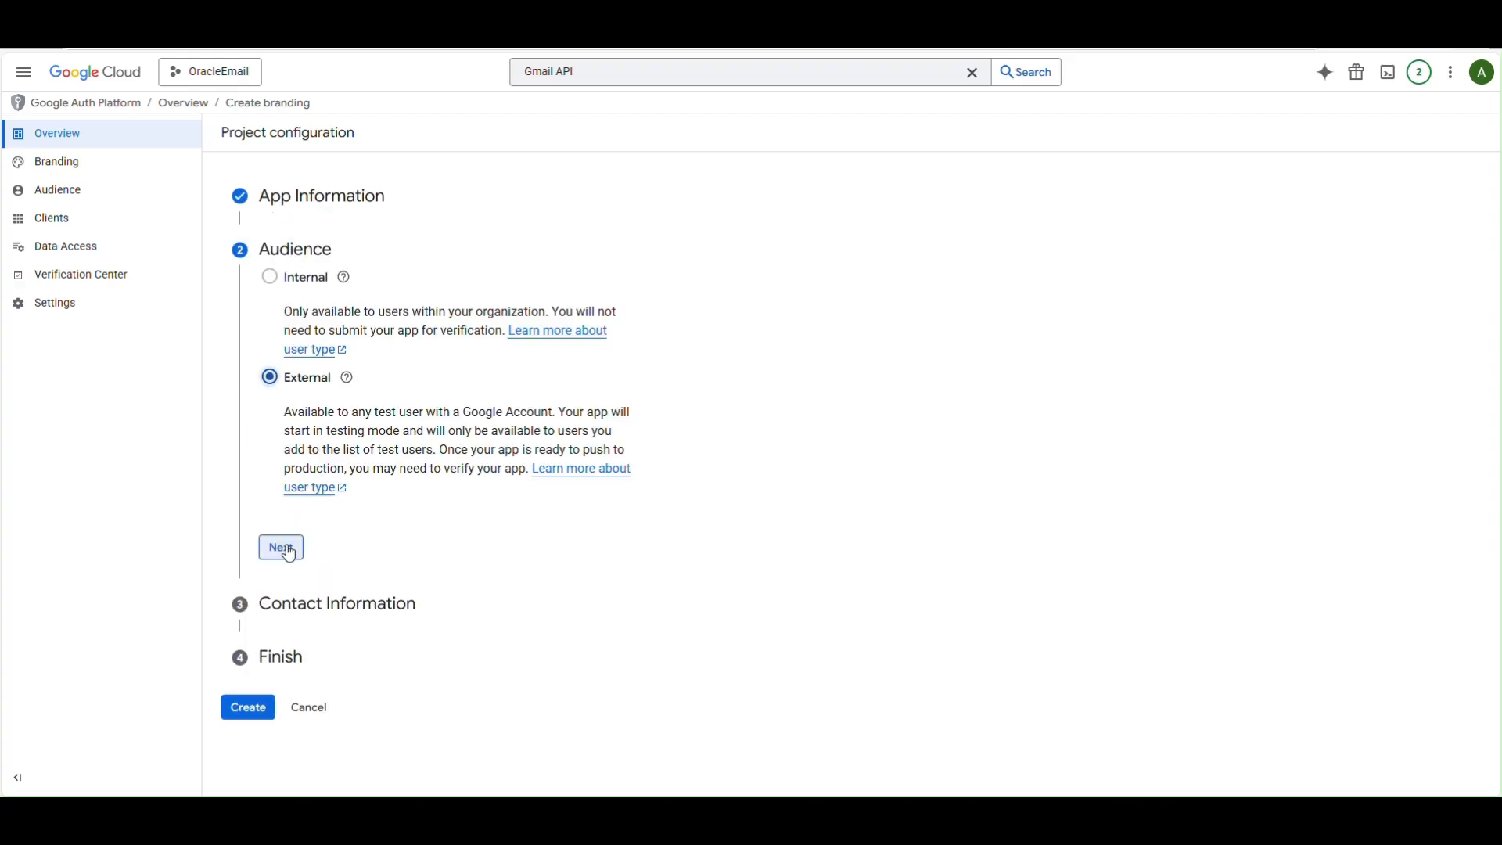
click(281, 547)
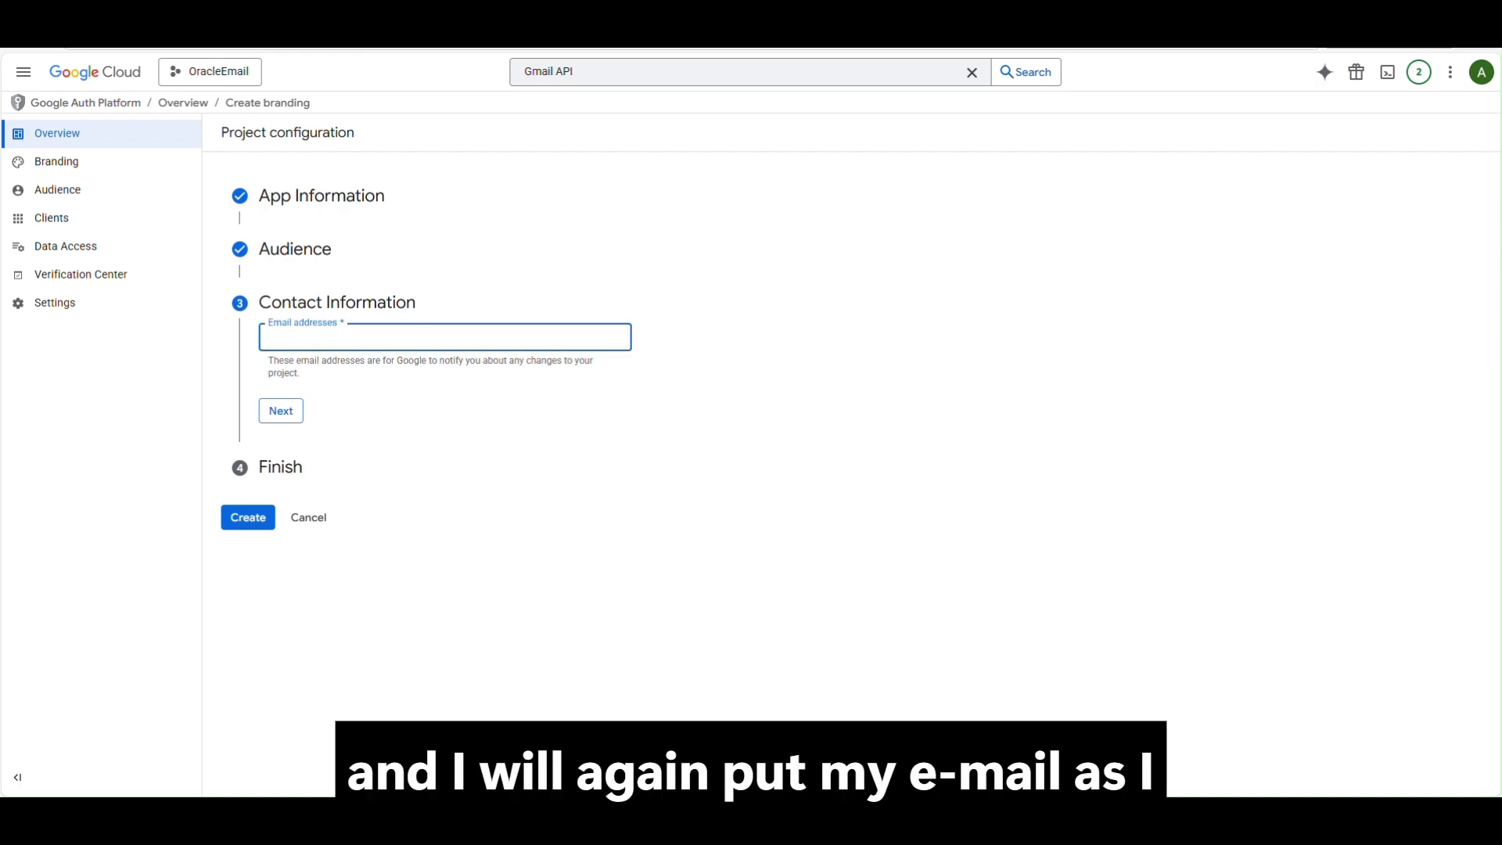
click(412, 334)
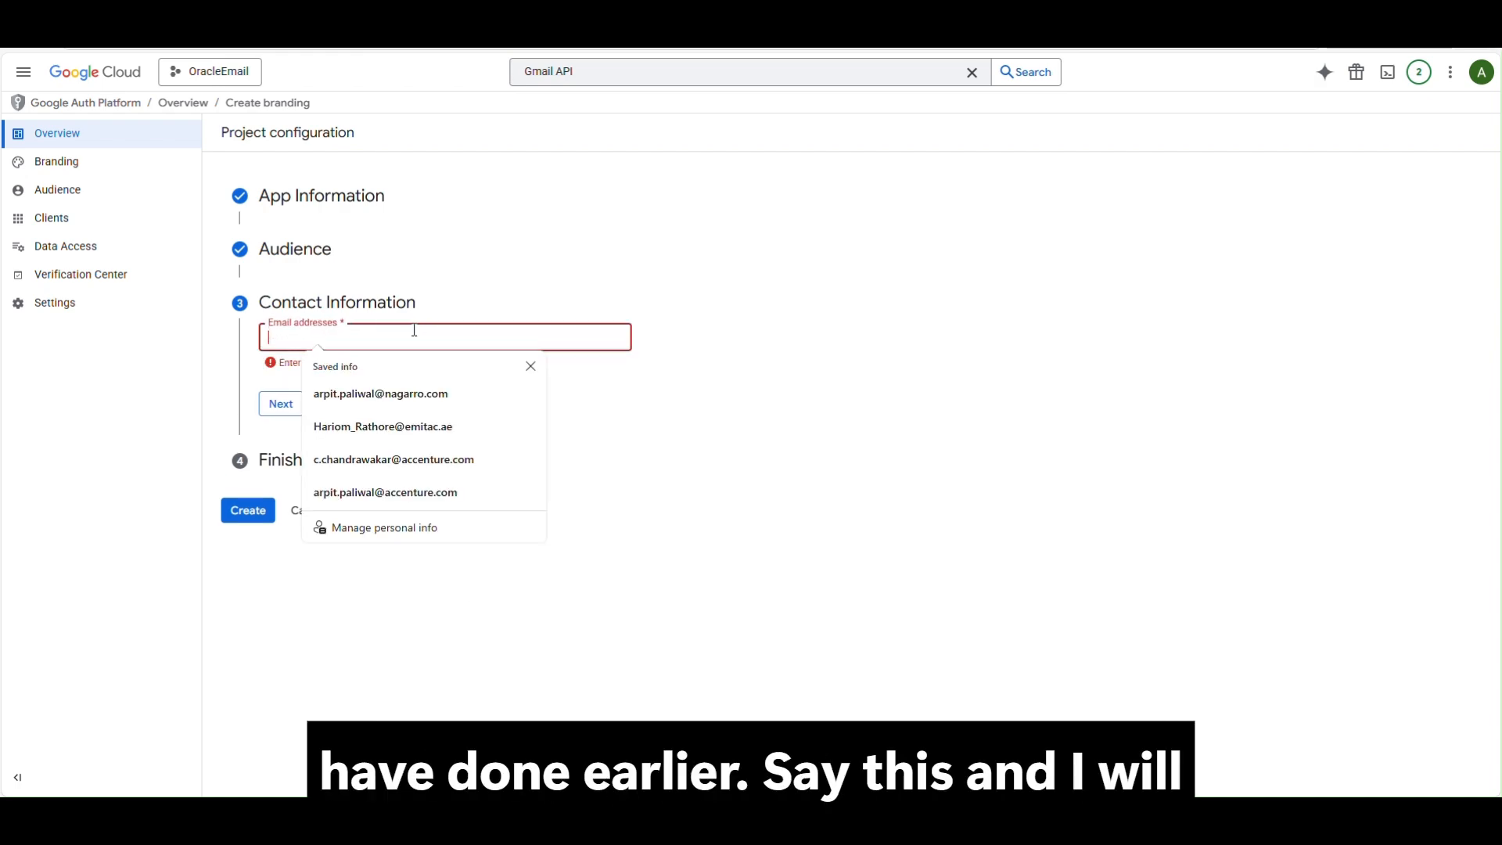
click(332, 421)
click(291, 404)
click(269, 383)
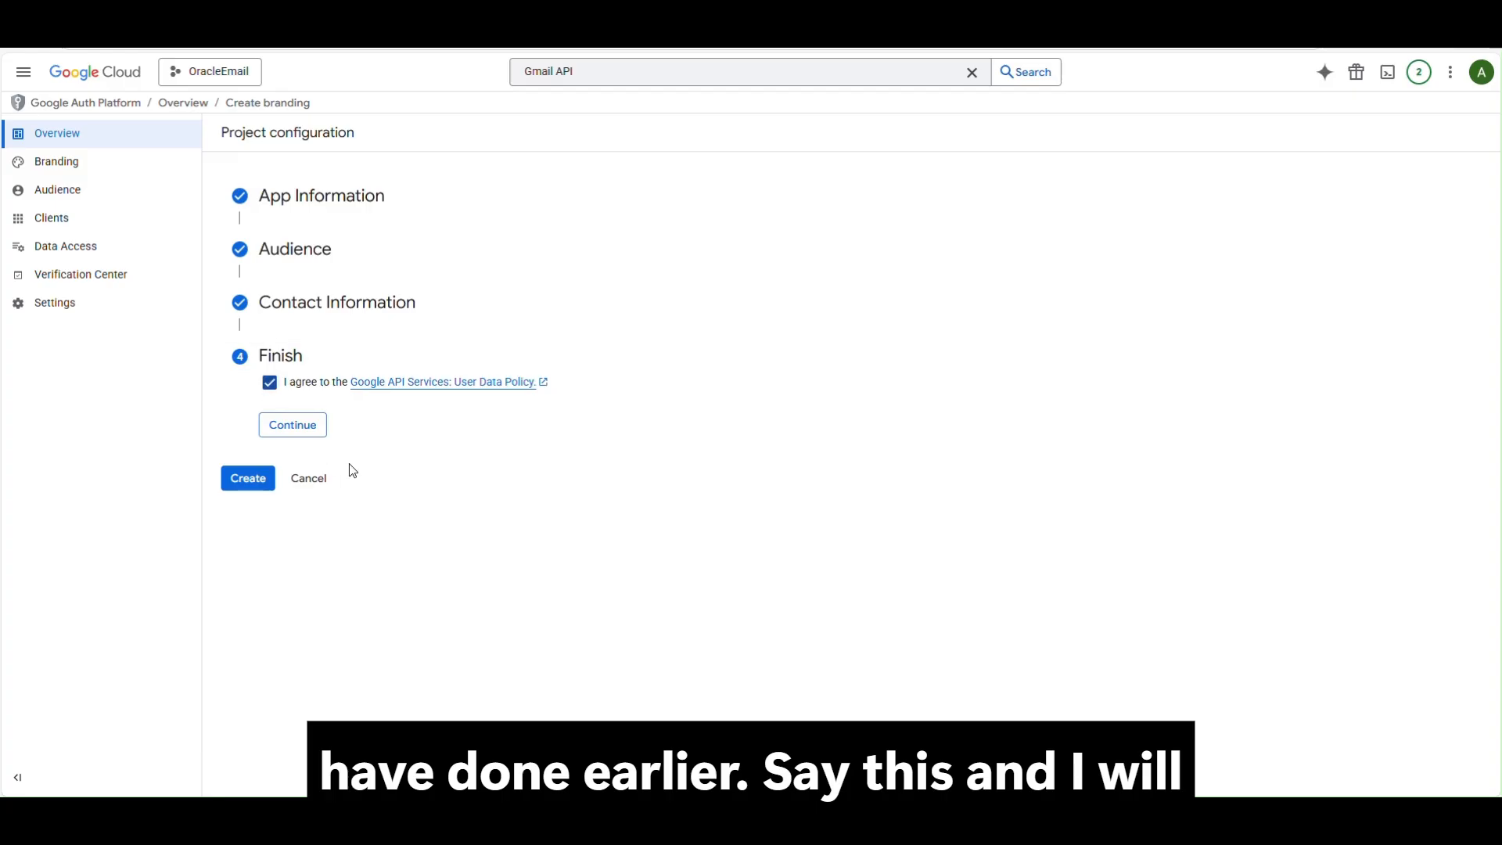
click(283, 429)
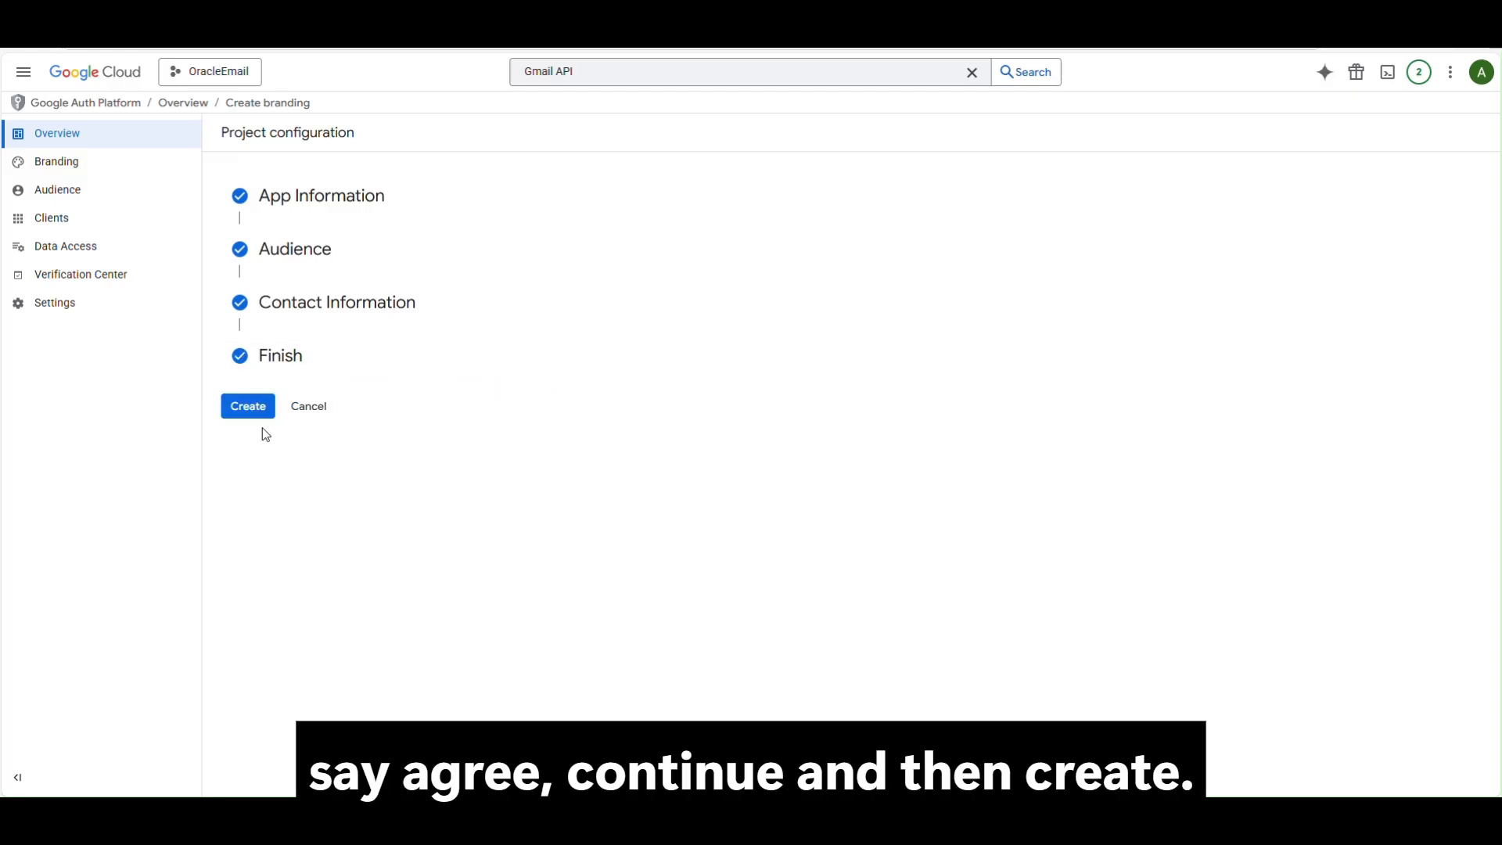
click(248, 404)
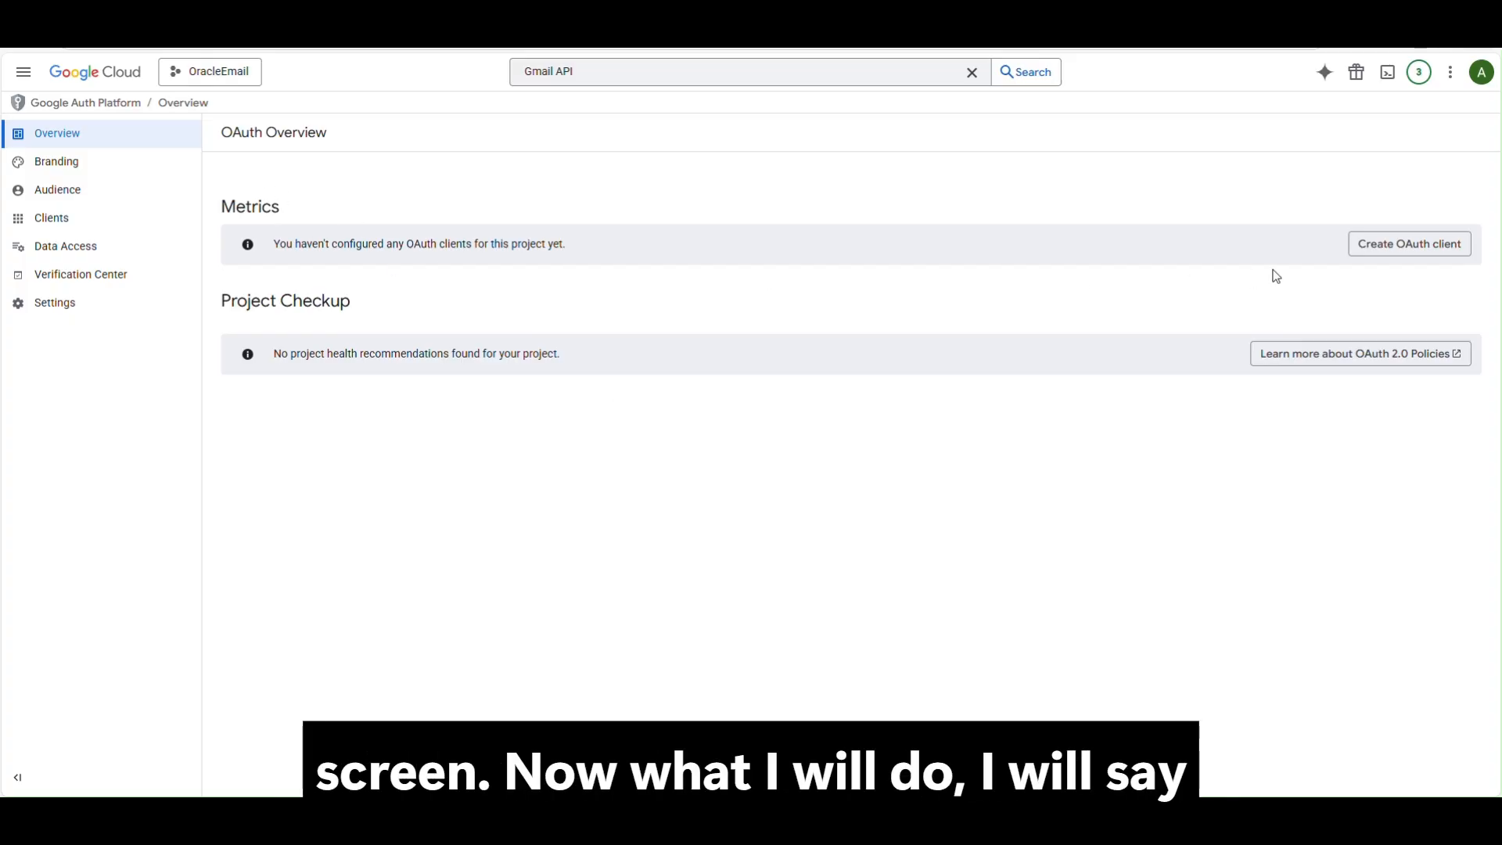
Start a Web application OAuth client named OracleEmail.
click(1408, 255)
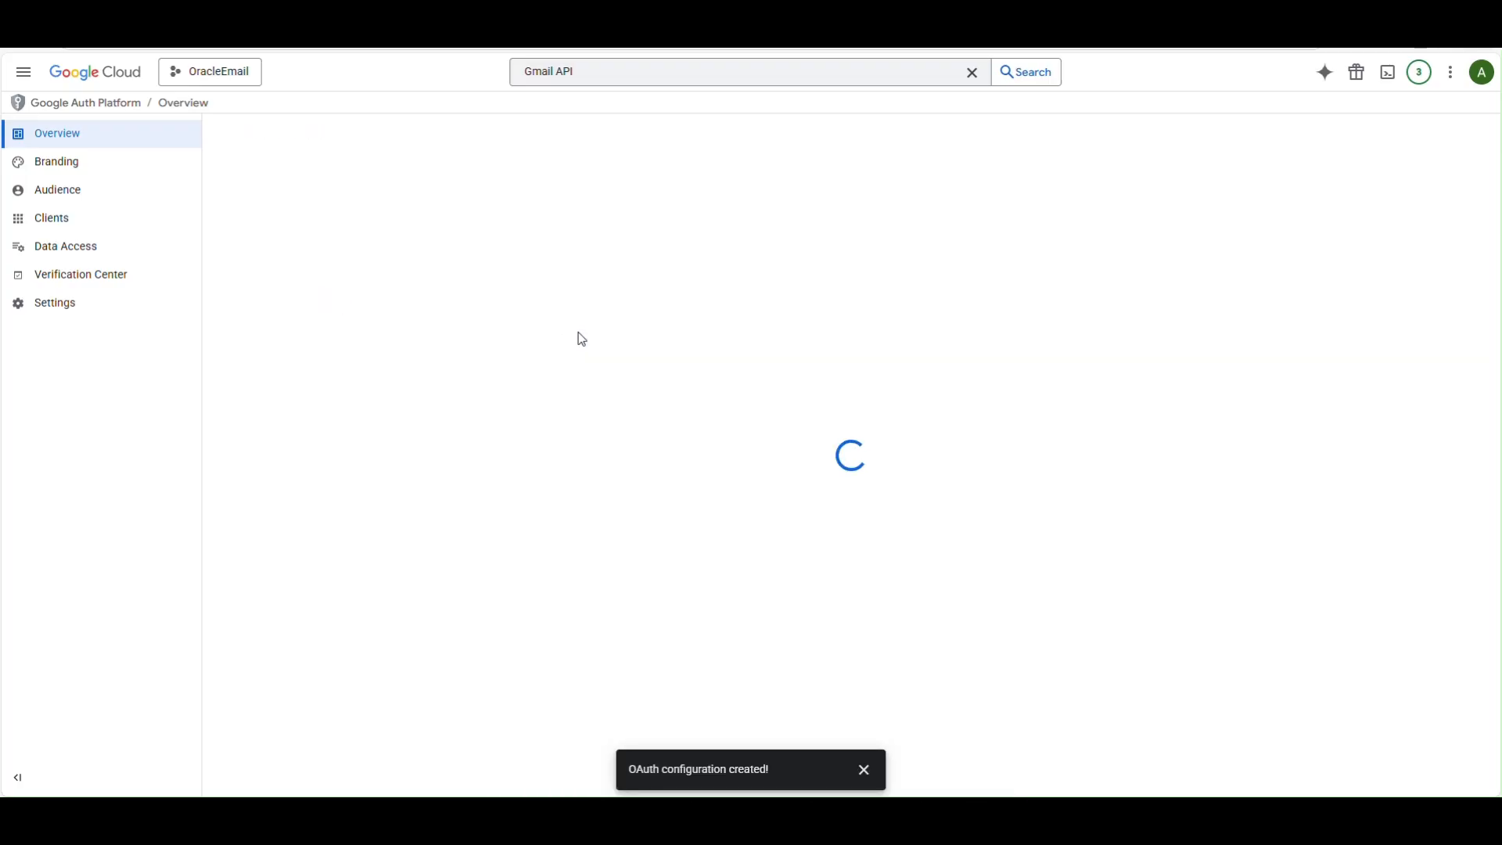
click(500, 244)
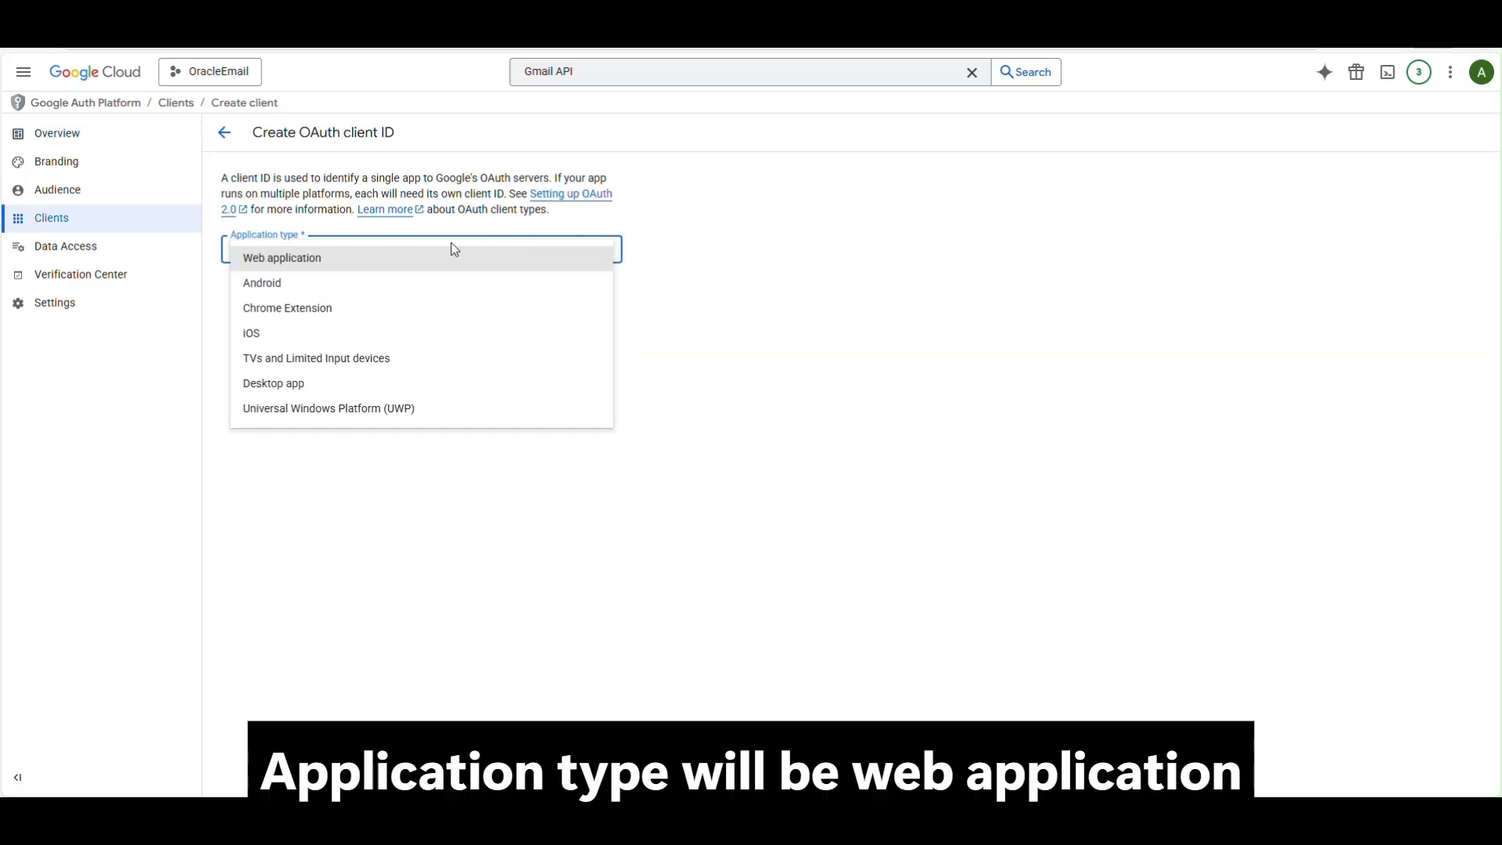
click(347, 262)
drag(293, 295, 226, 295)
text(orac)
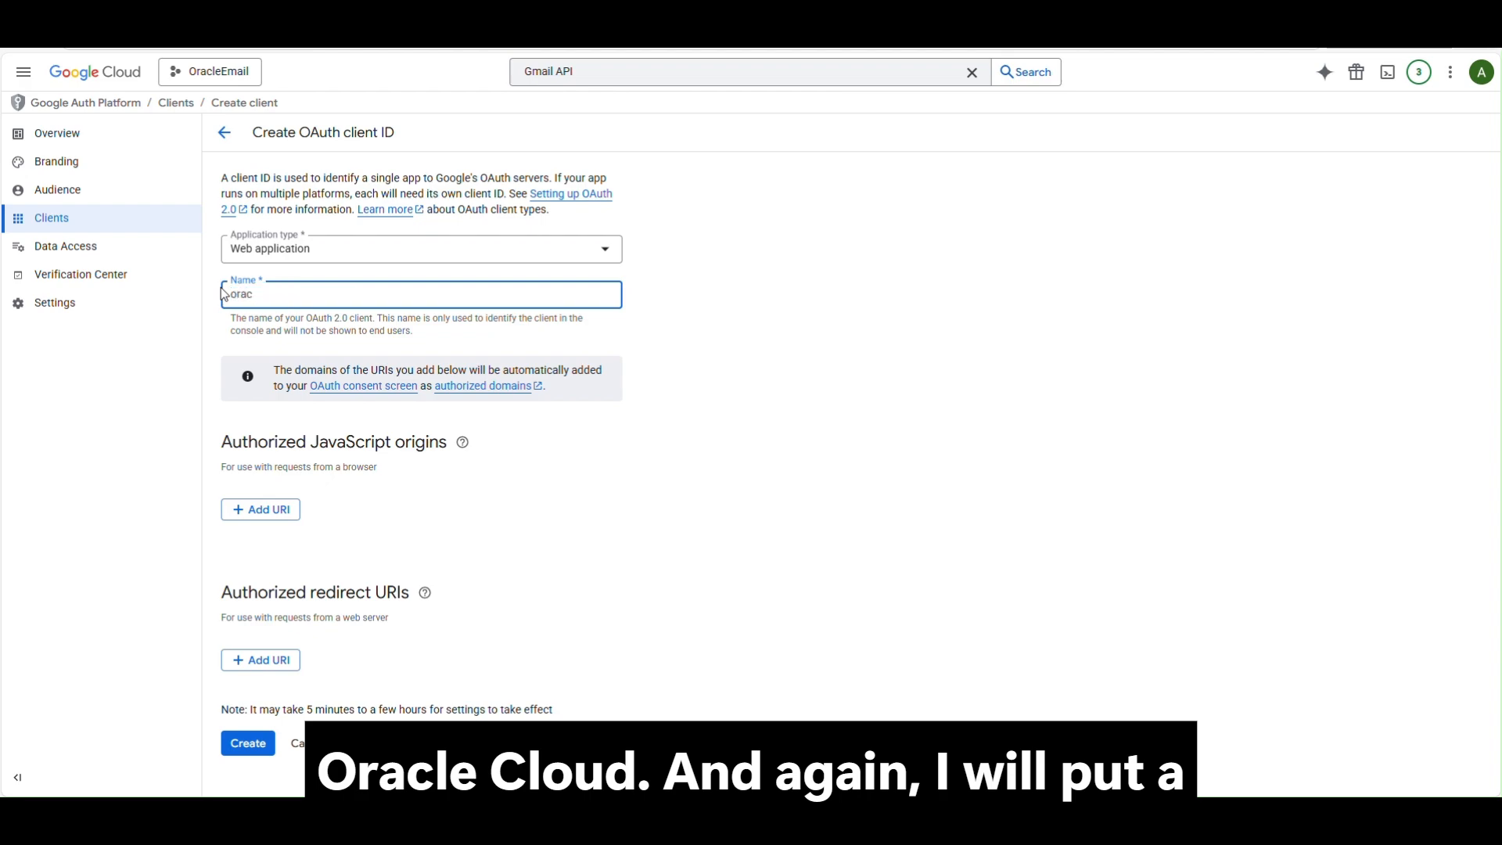
key(BackSpace)
key(BackSpace)
key(BackSpace)
key(BackSpace)
text(Ora)
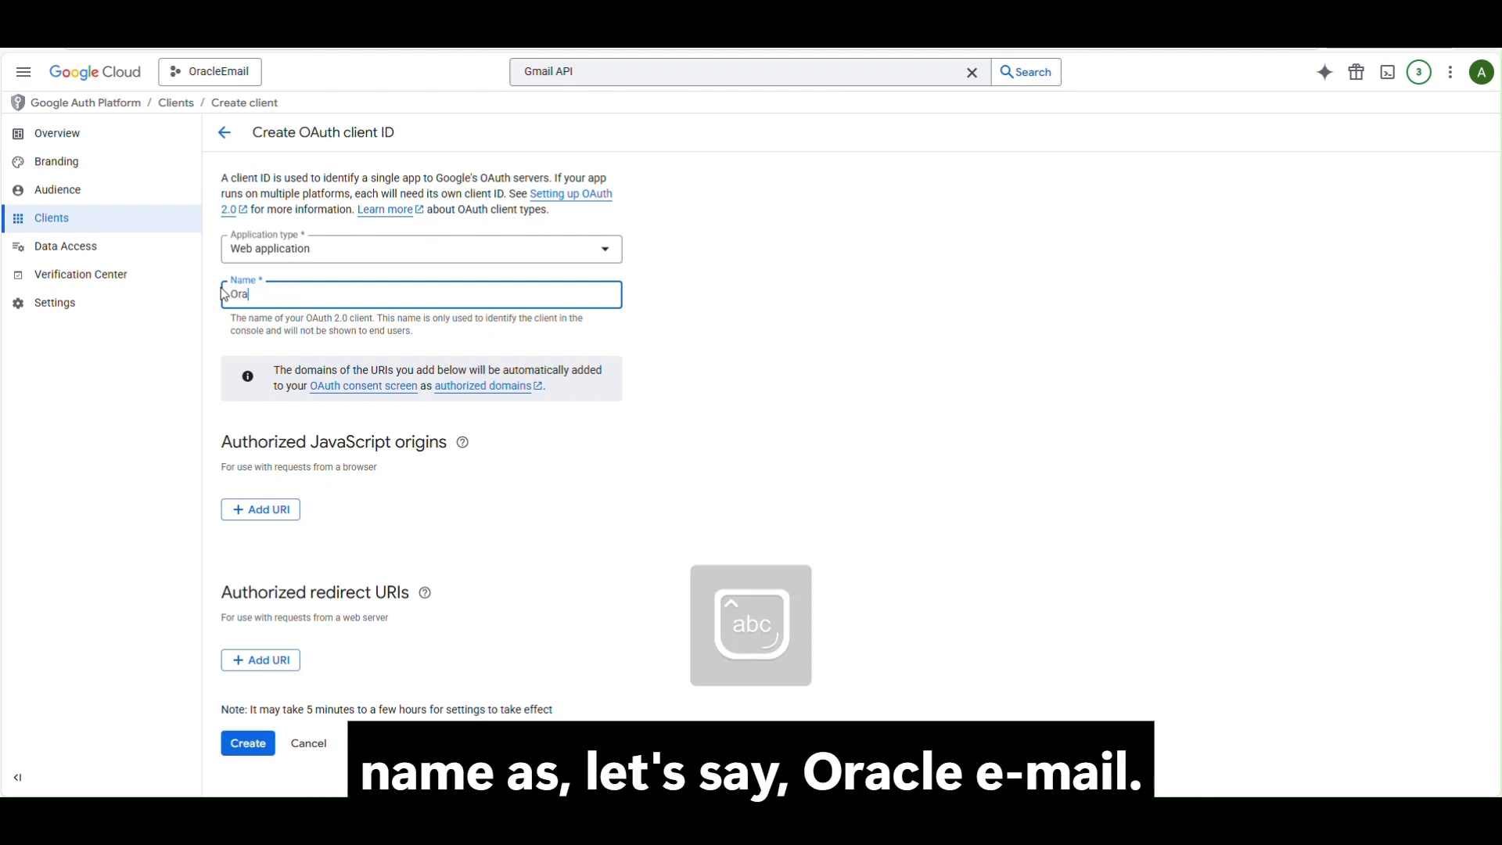
text(cleEmail)
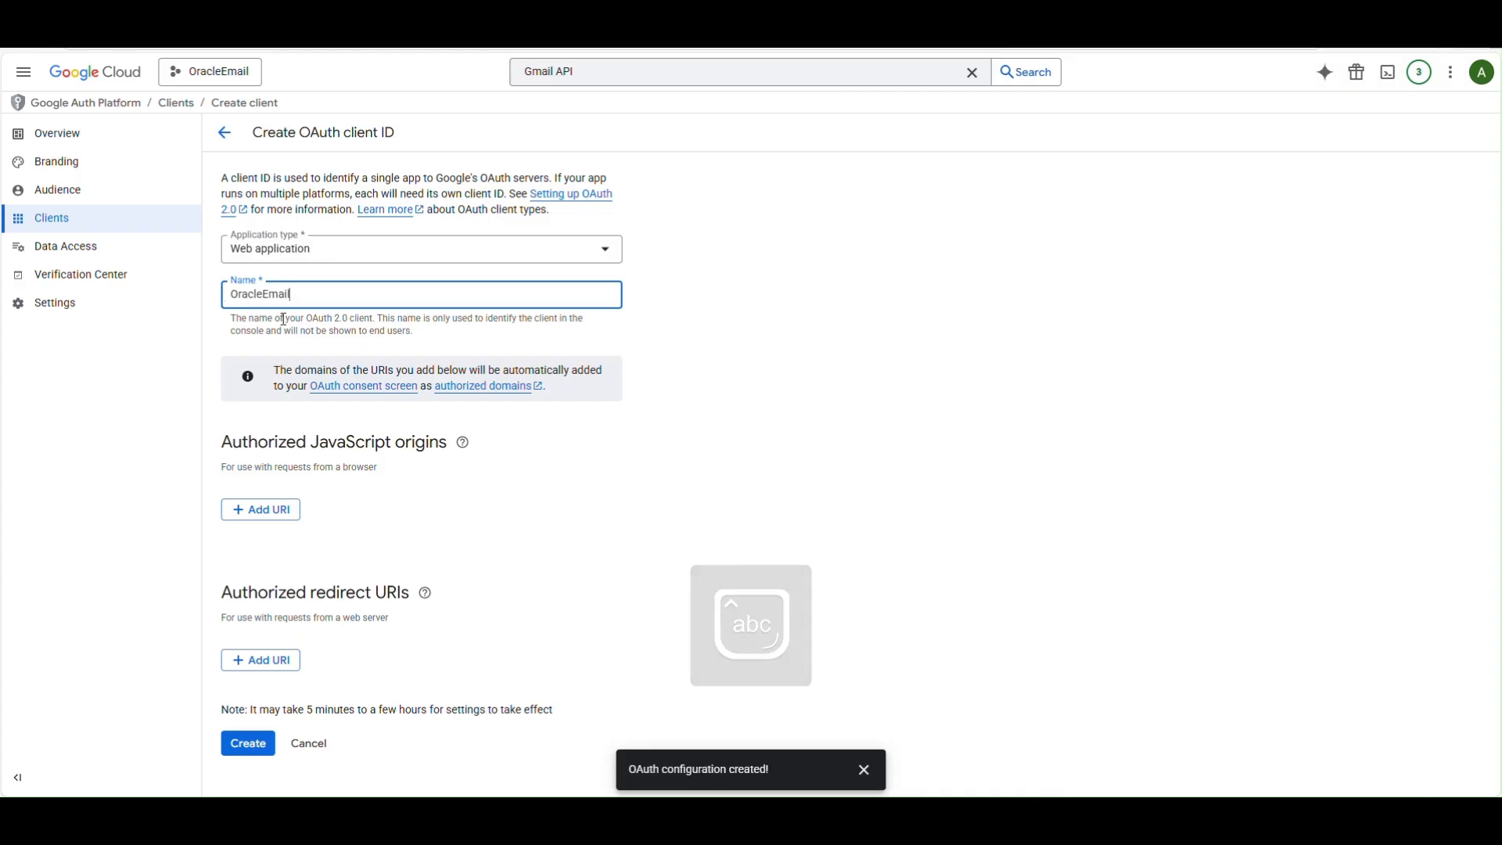
click(735, 521)
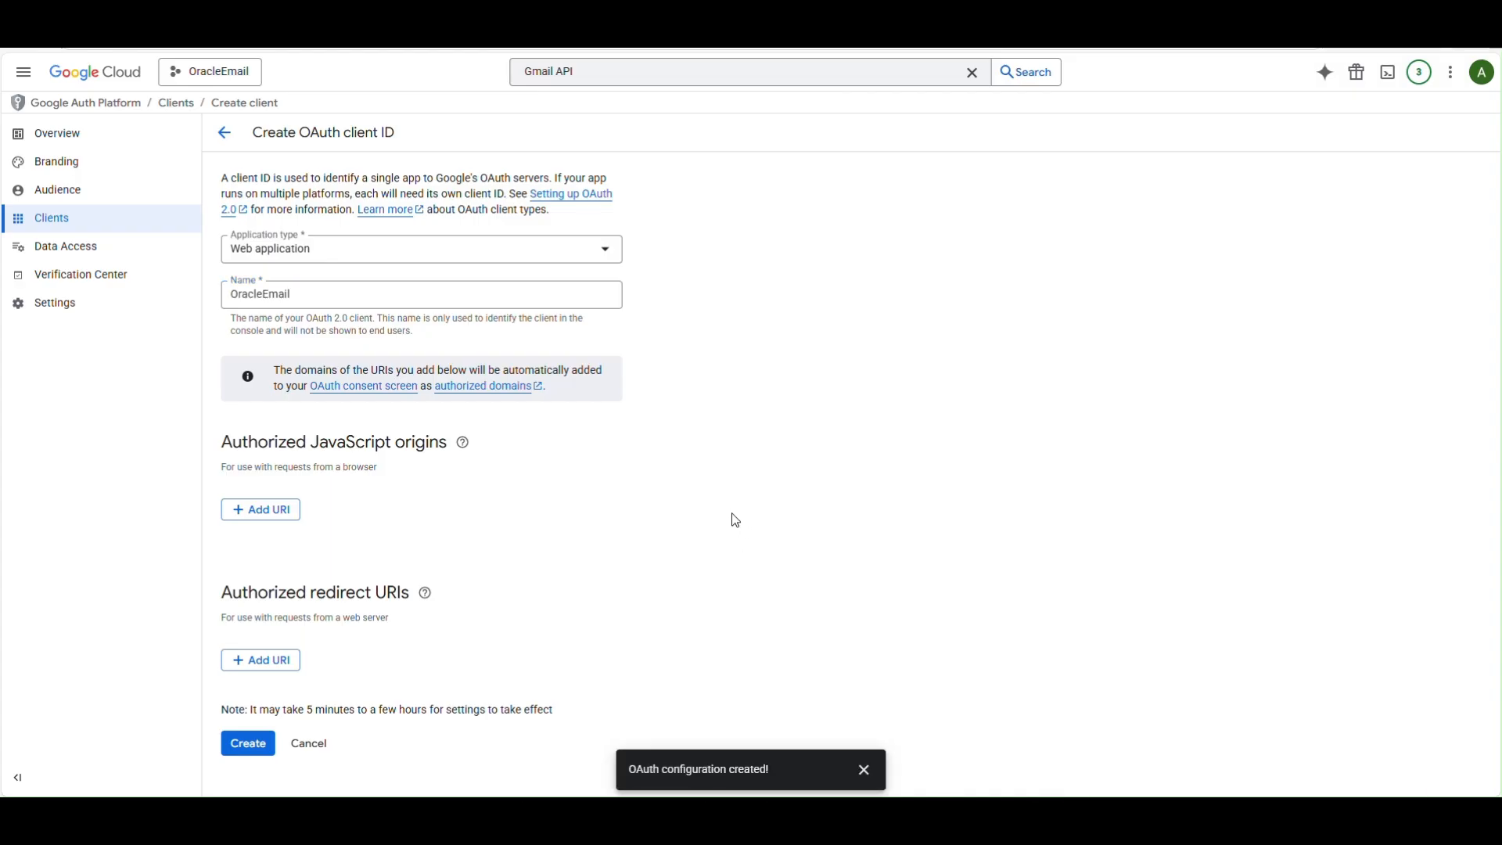
Add the Oracle callback URL as an authorized redirect URI and create the client.
click(273, 661)
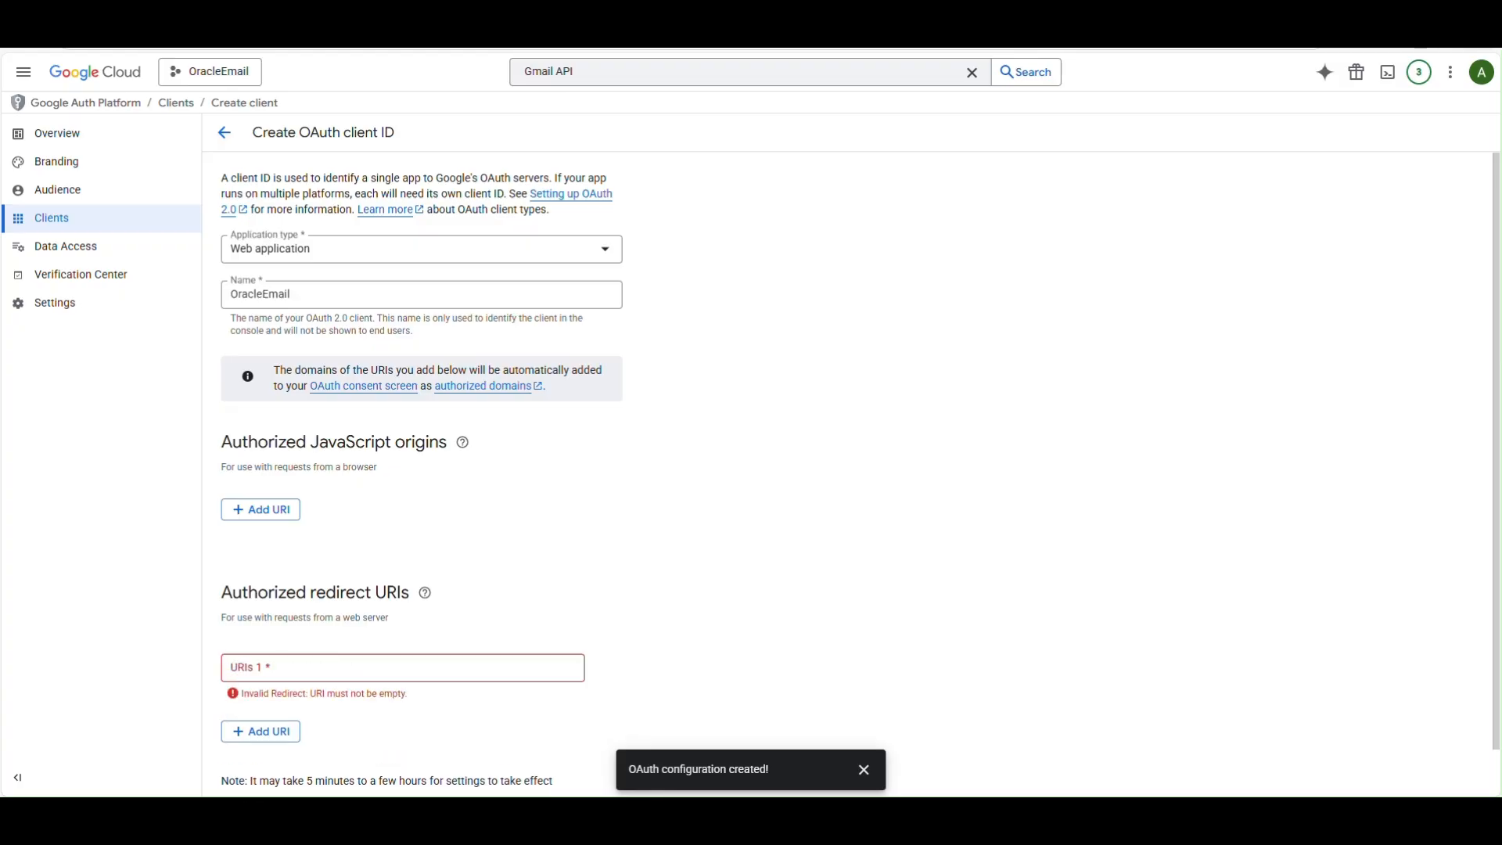
click(490, 669)
key(ctrl+v)
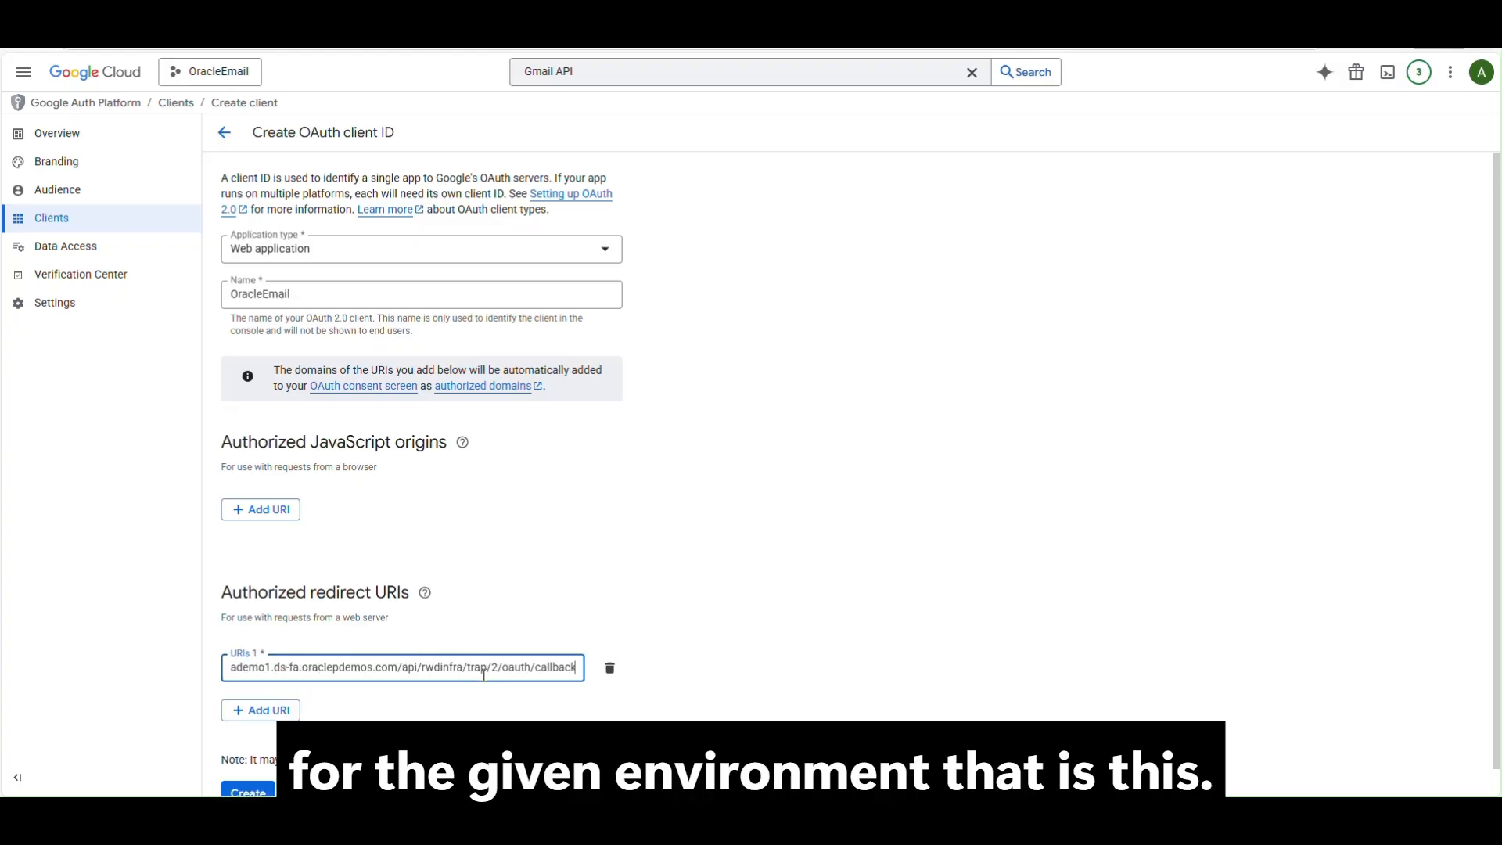
scroll(517, 557, down, 1)
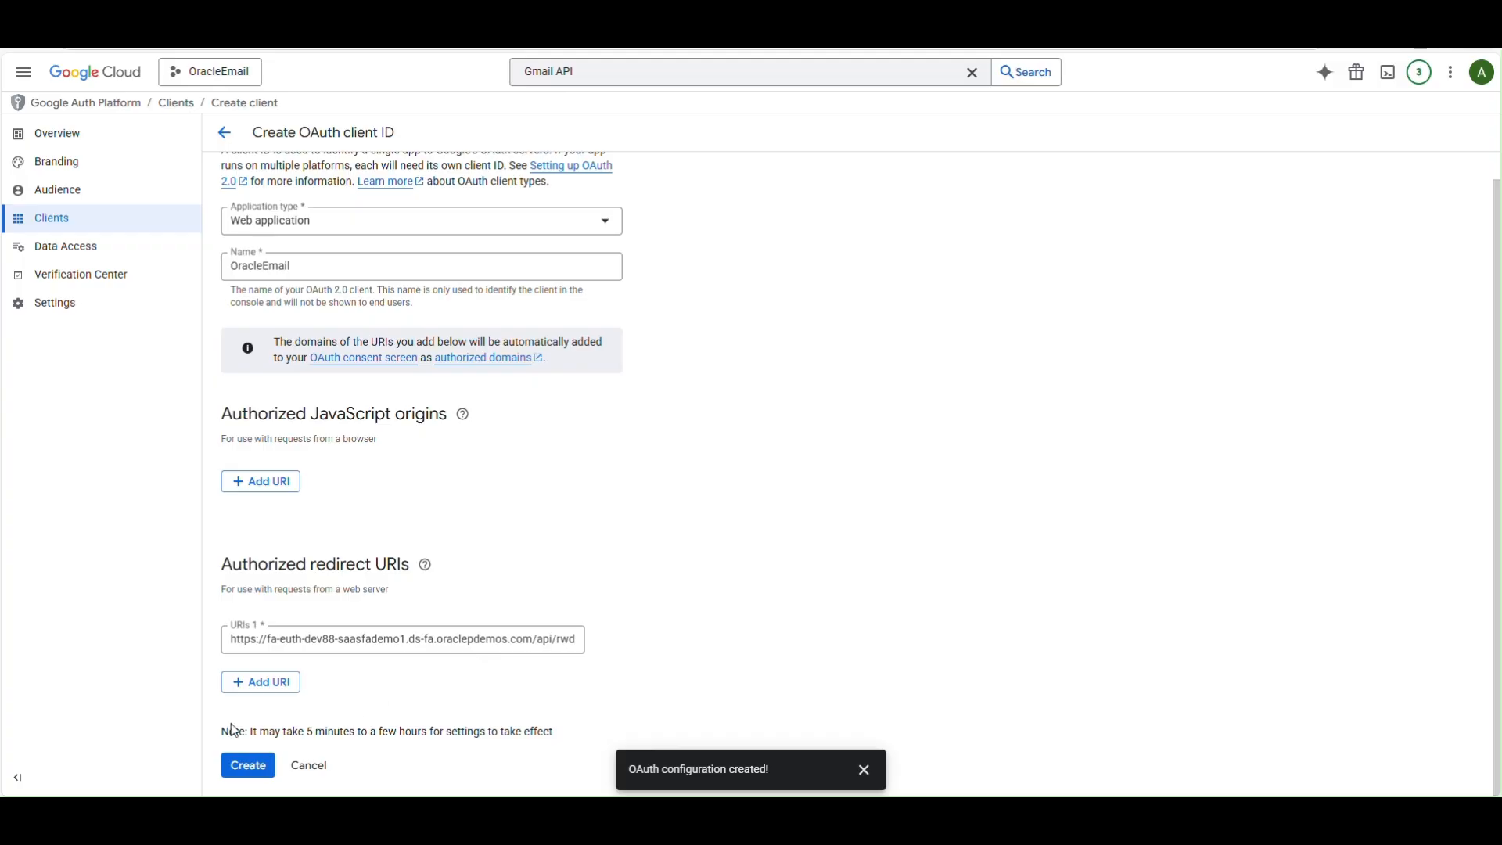
click(249, 766)
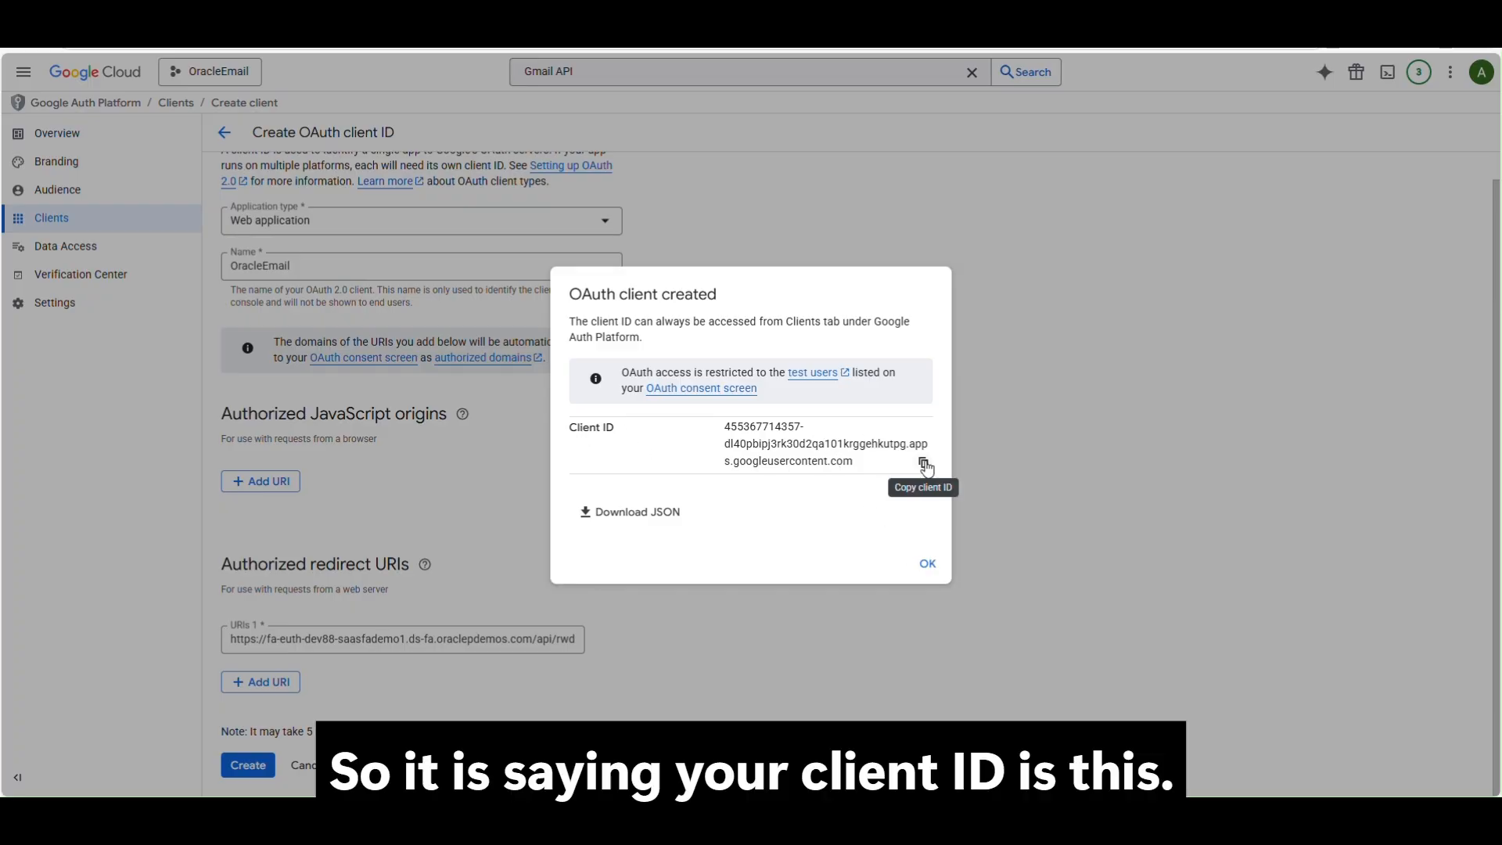
Open the OracleEmail client's details page and check its client ID and secret against the Agent Studio form.
click(927, 565)
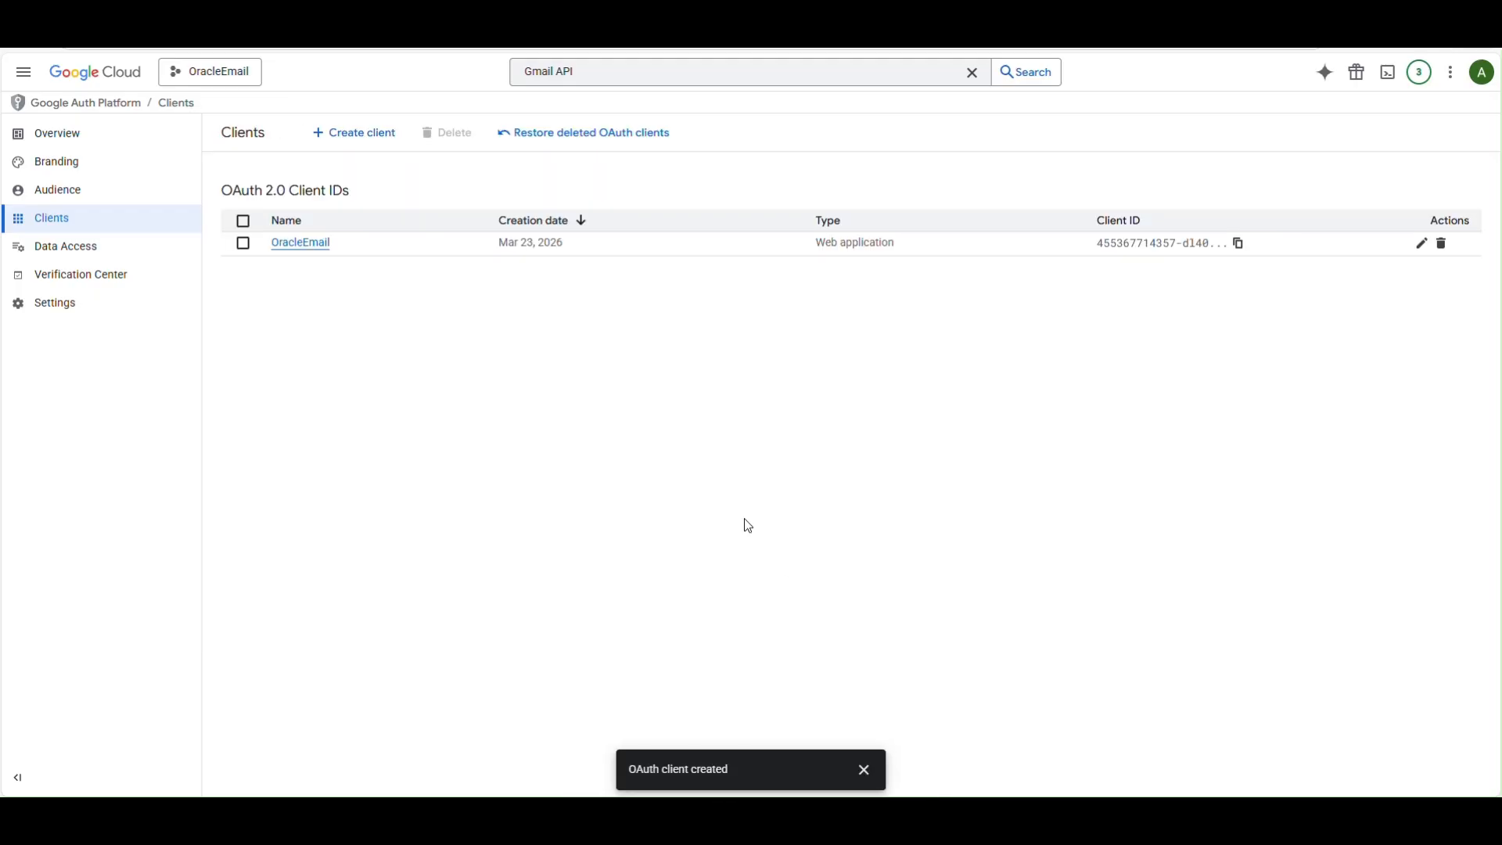
click(331, 247)
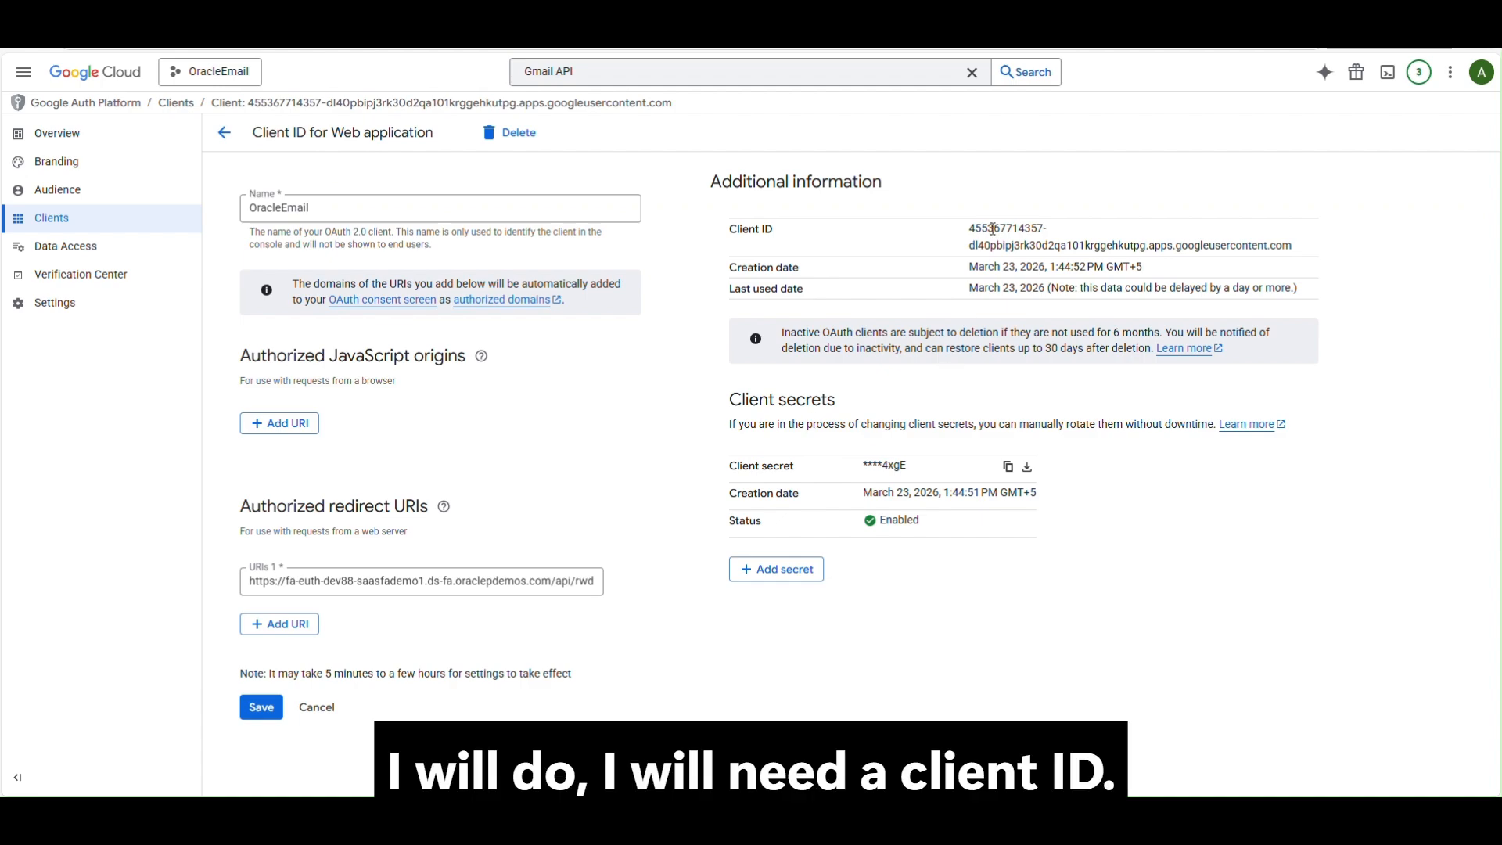
drag(730, 234, 852, 238)
drag(729, 466, 793, 468)
key(alt+Tab)
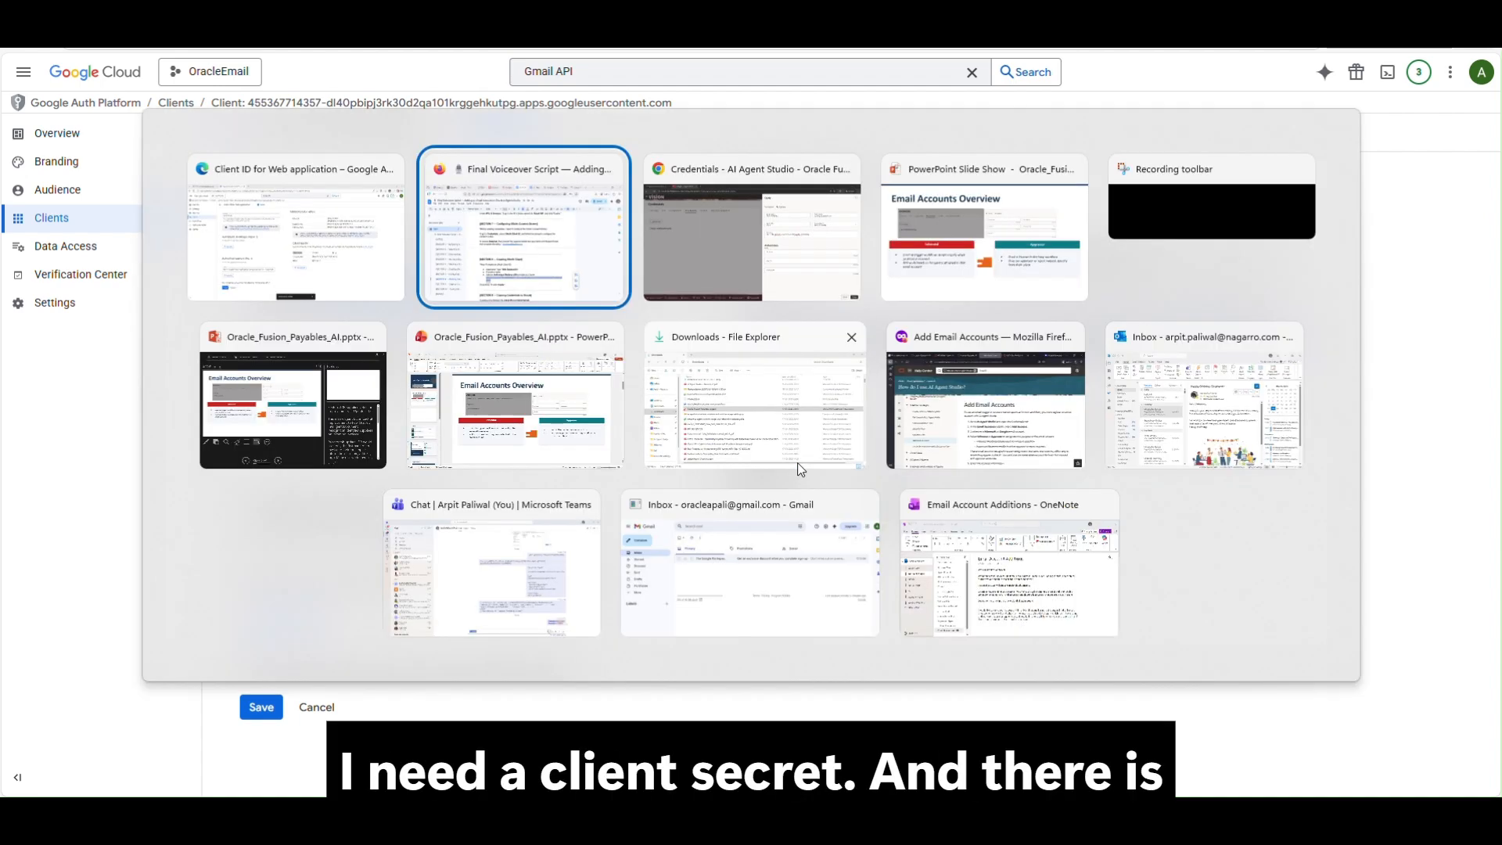
click(907, 461)
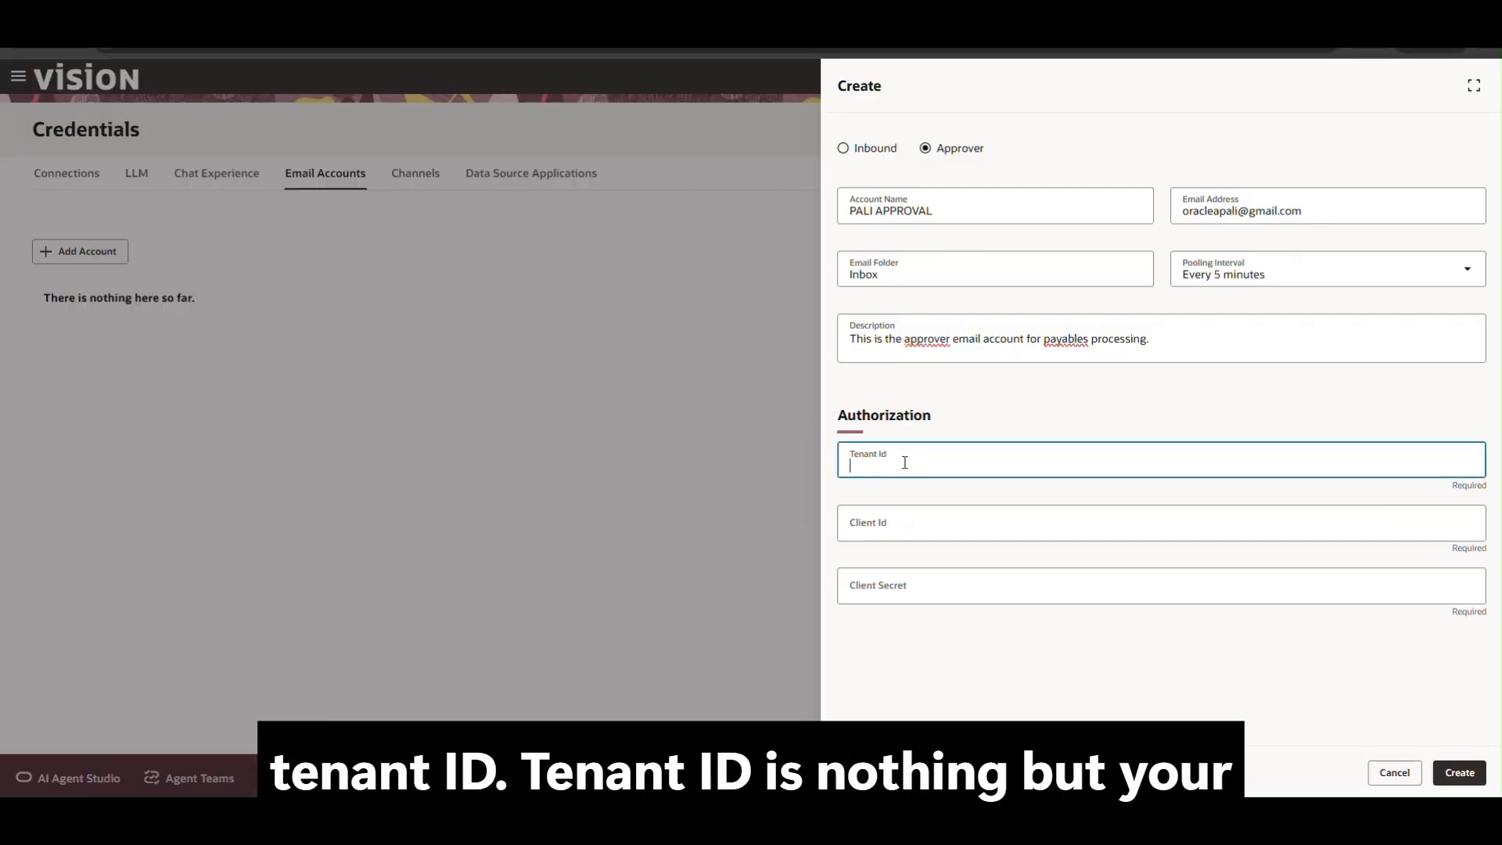
key(alt+Tab)
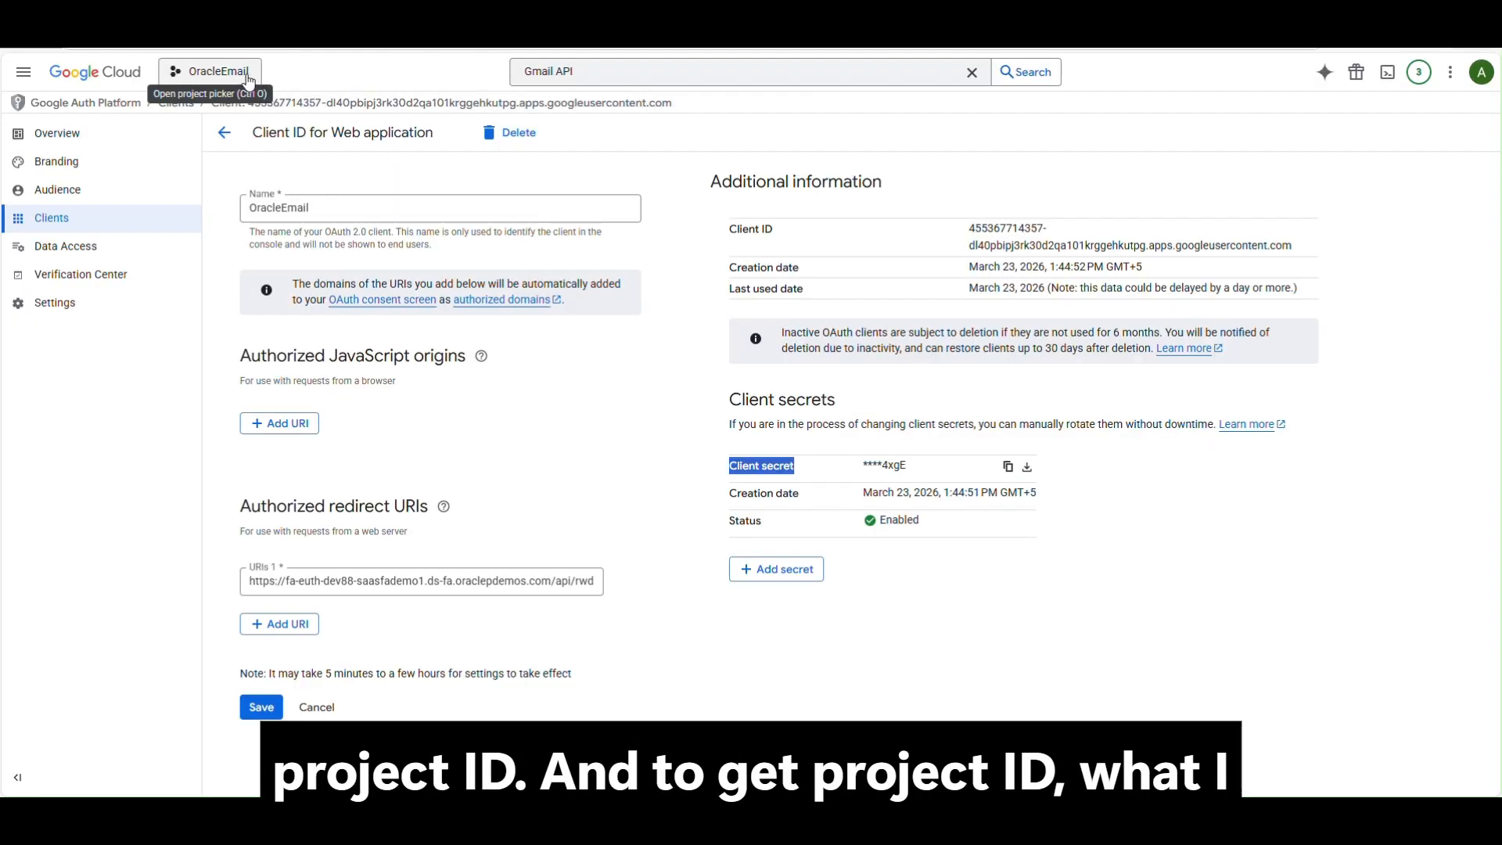
Copy the OracleEmail project ID oracleemail-491108 and return to the Agent Studio form.
click(211, 79)
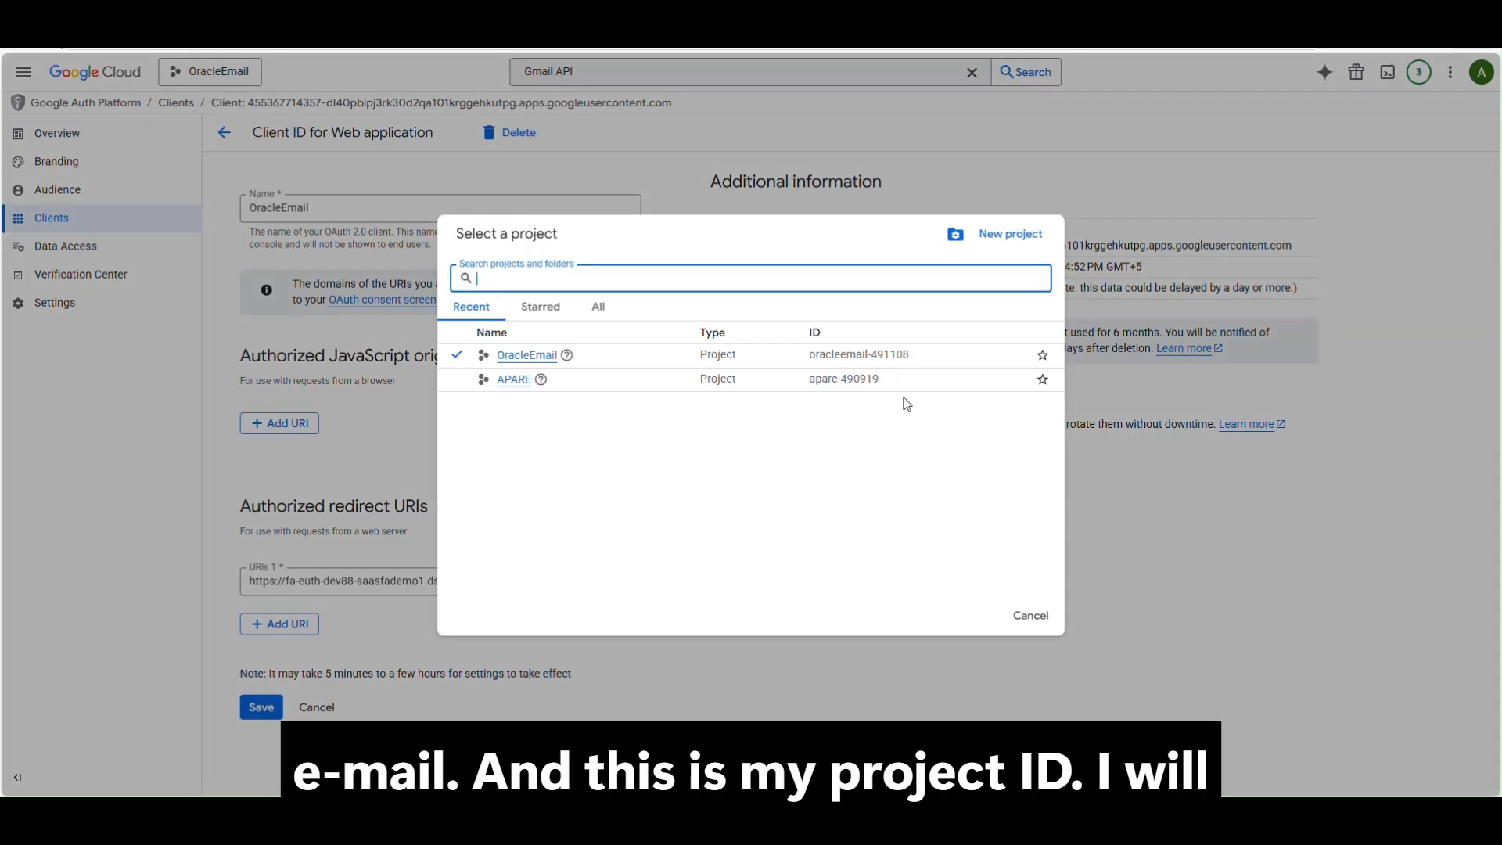
drag(920, 358, 812, 358)
key(ctrl+c)
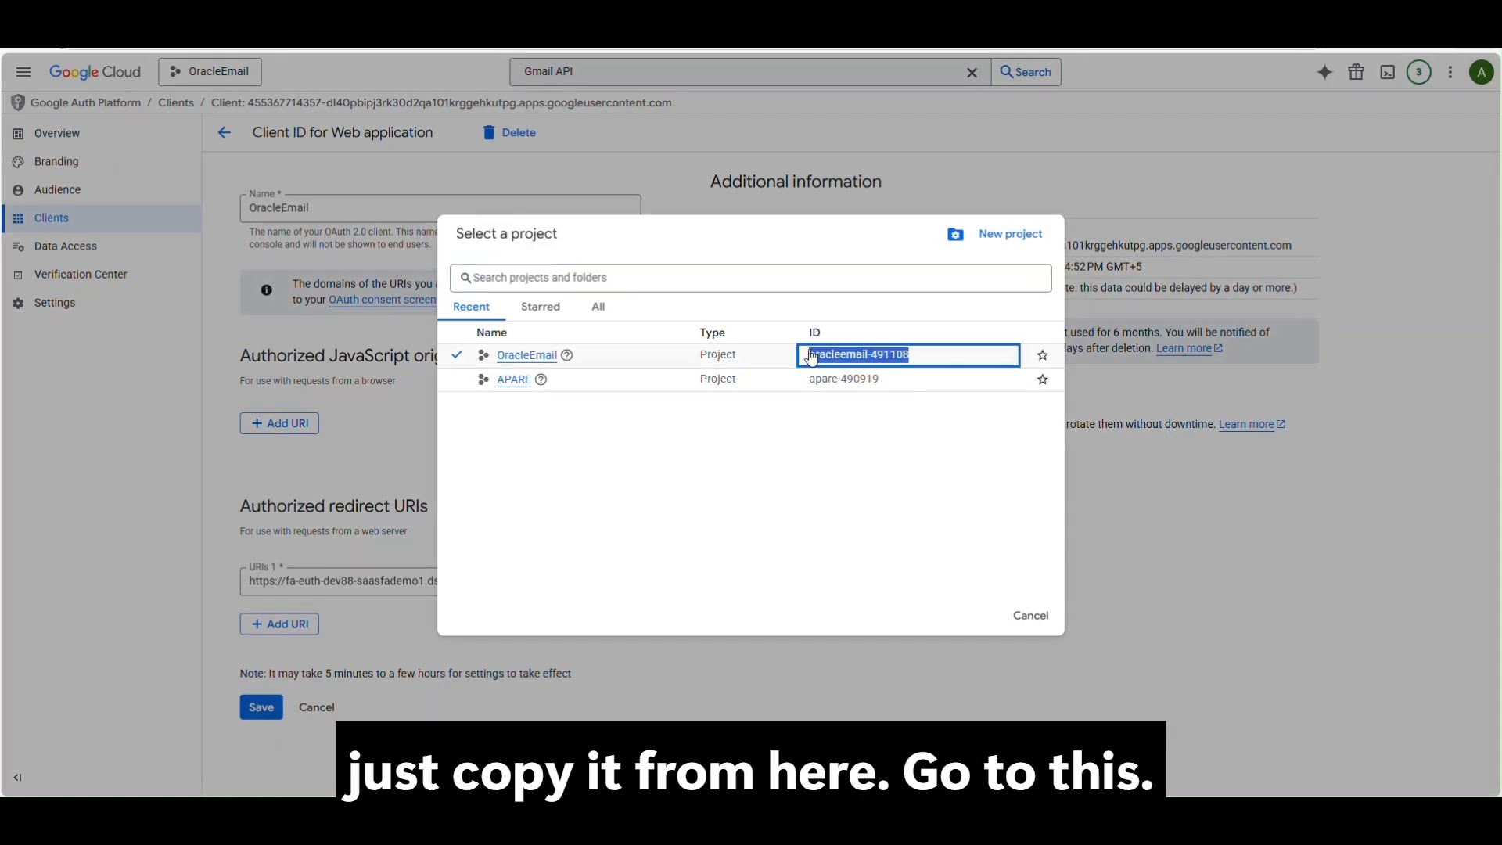
key(alt+Tab)
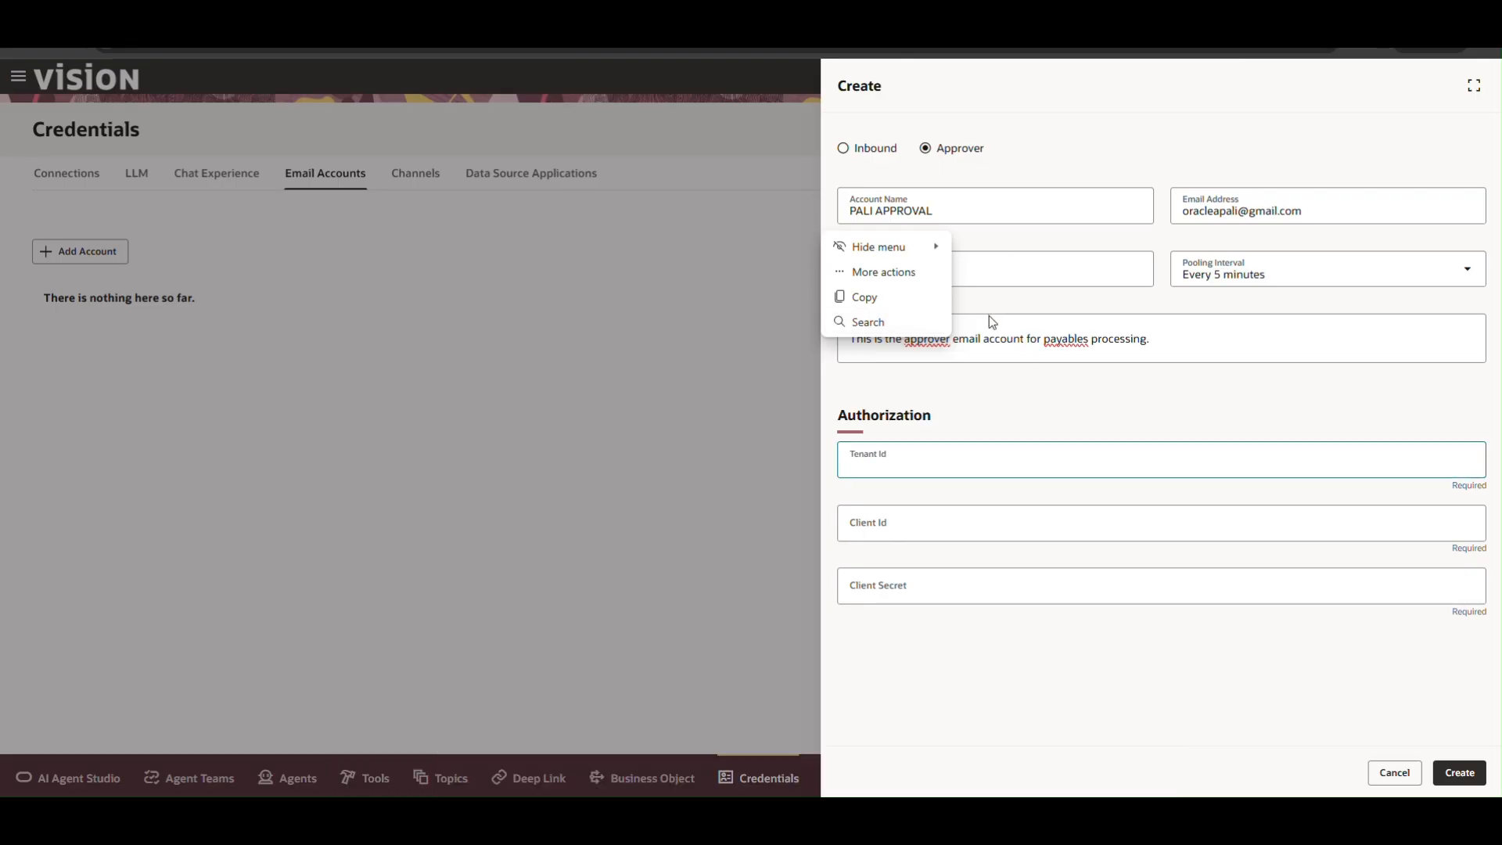
Paste oracleemail-491108 as Tenant Id and copy the Google OAuth client ID into Client Id.
click(935, 467)
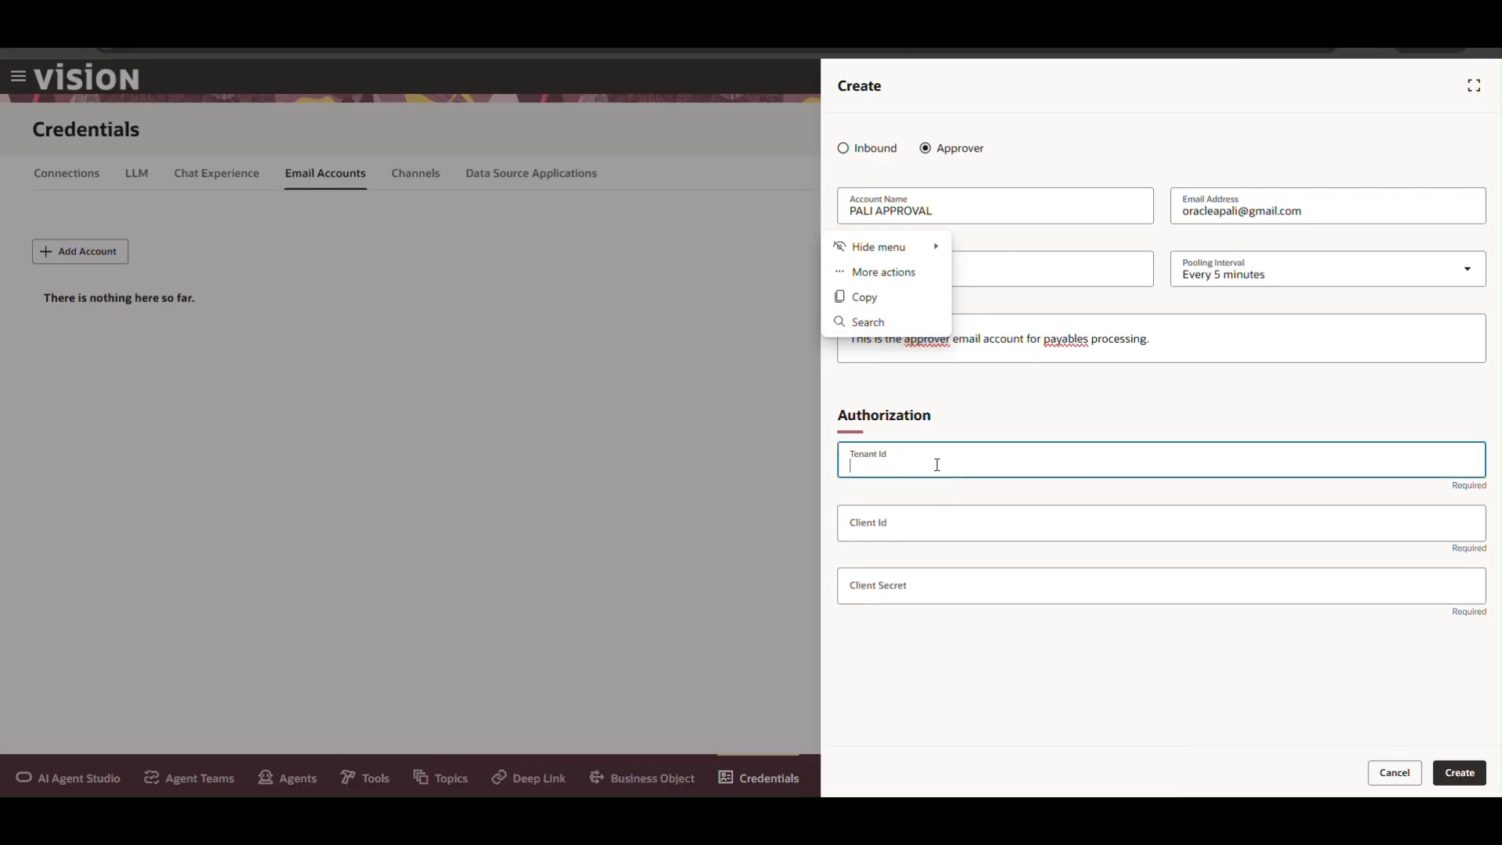
key(ctrl+v)
click(931, 530)
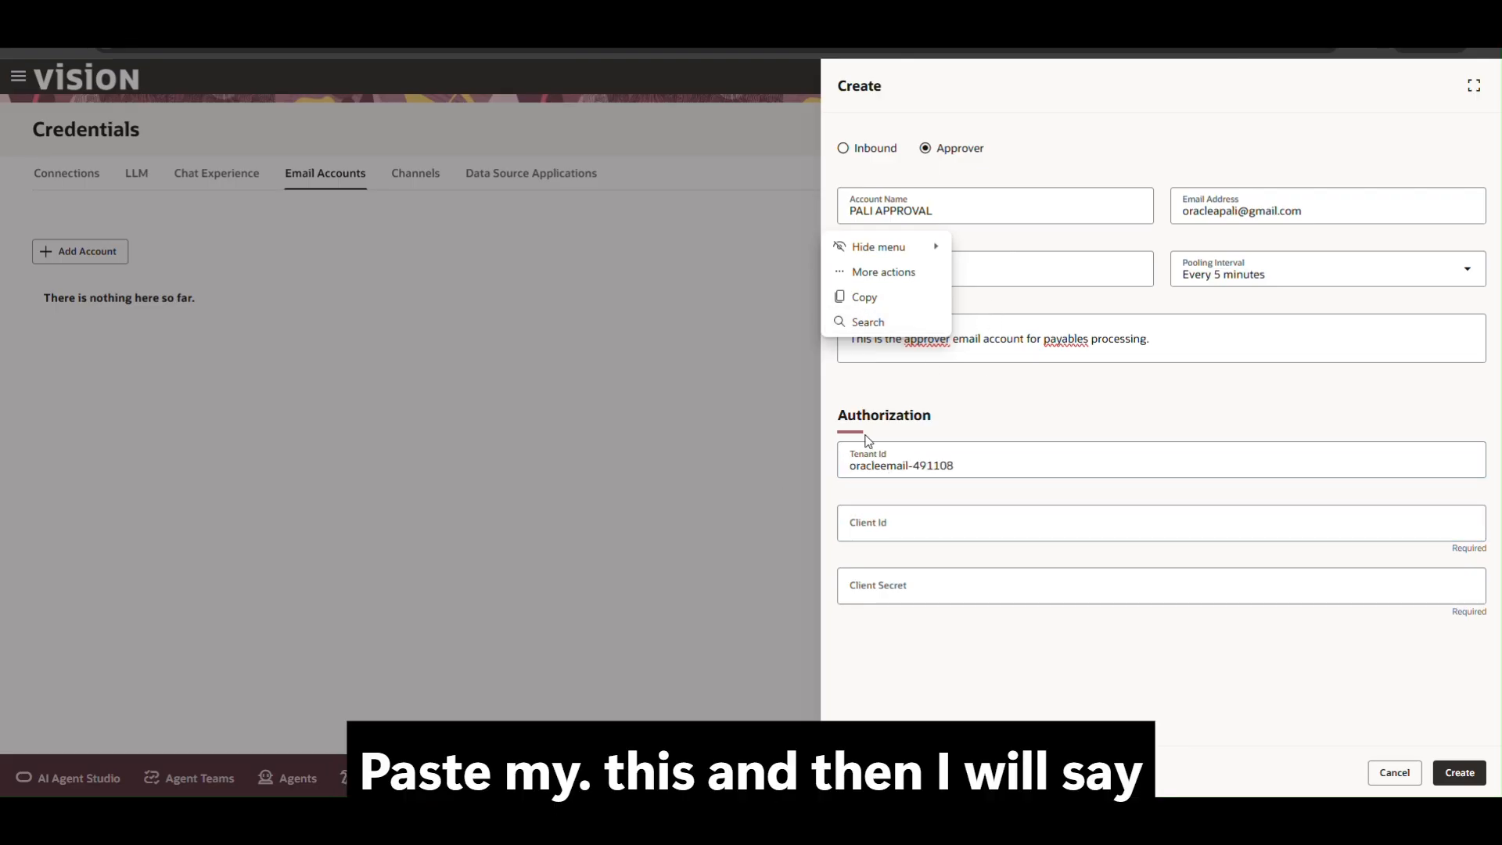
key(alt+Tab)
click(1022, 616)
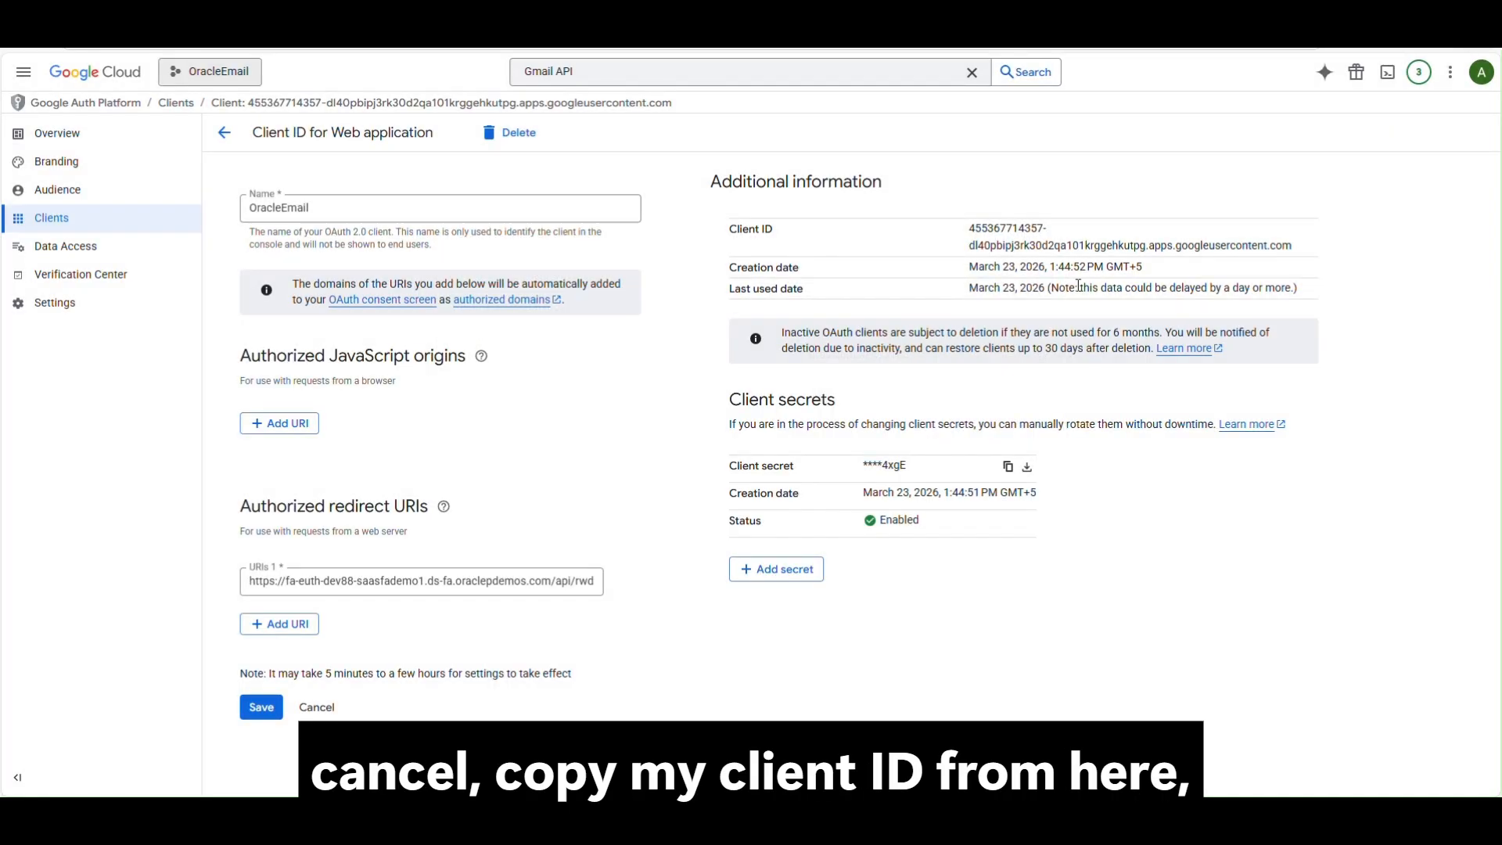
triple_click(1004, 227)
key(ctrl+c)
key(alt+Tab)
click(881, 521)
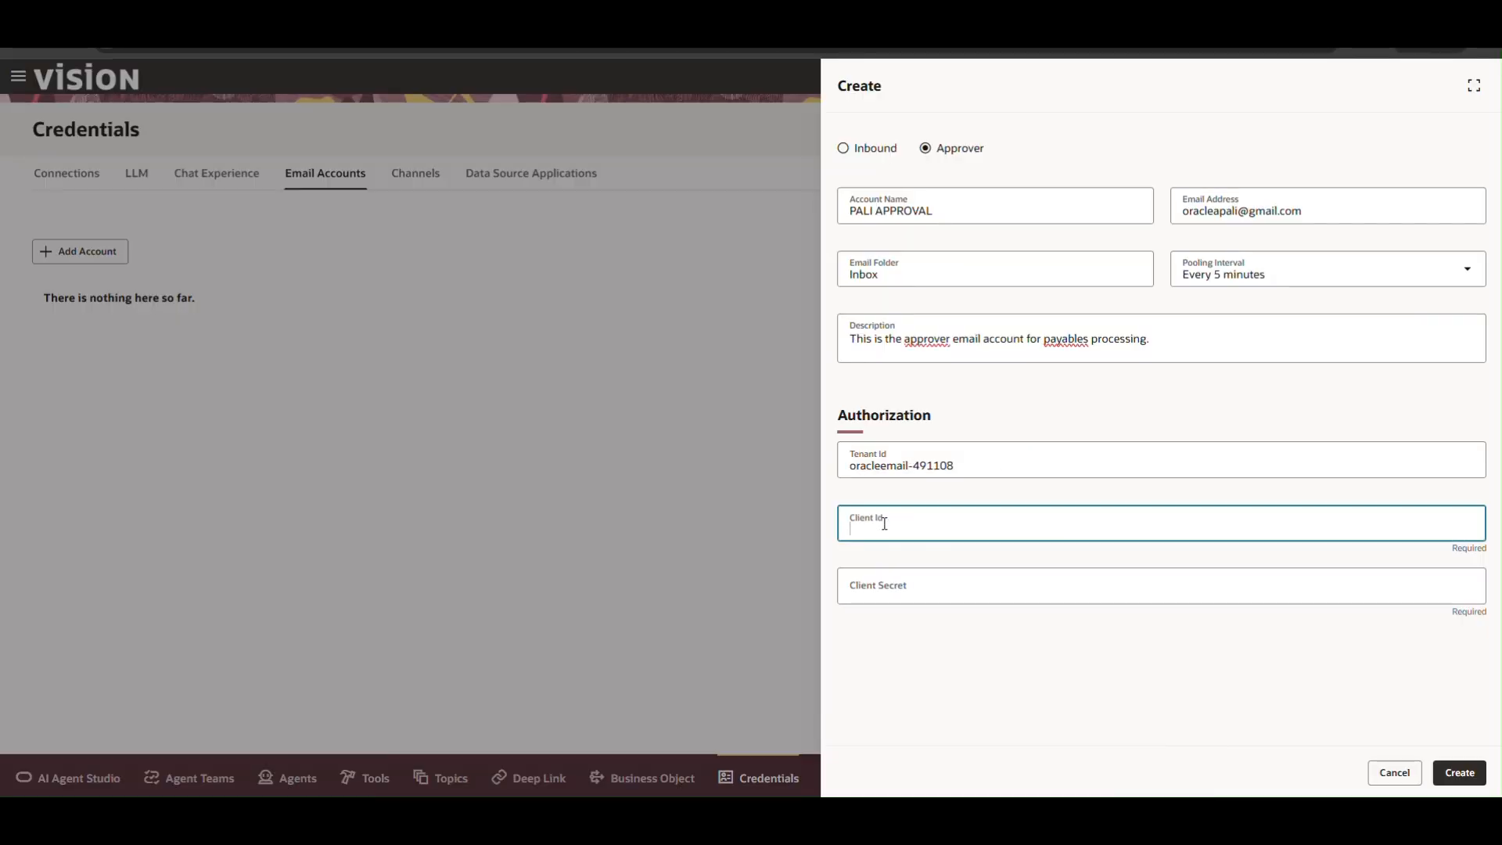
key(ctrl+v)
Copy the OAuth client secret from Google Cloud into the Client Secret field.
key(alt+Tab)
click(1007, 468)
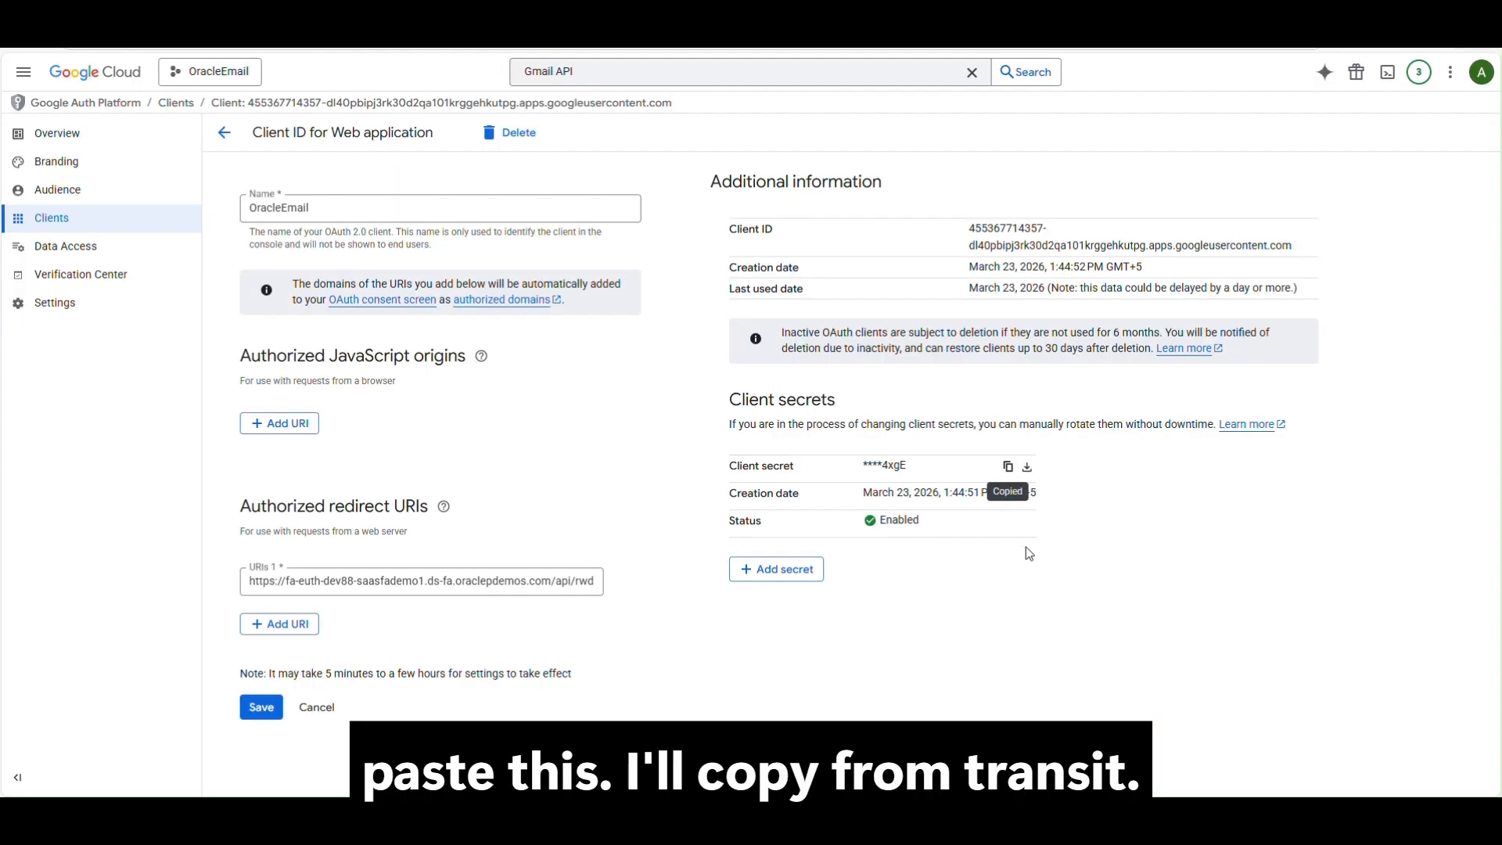
key(alt+Tab)
click(976, 584)
key(ctrl+v)
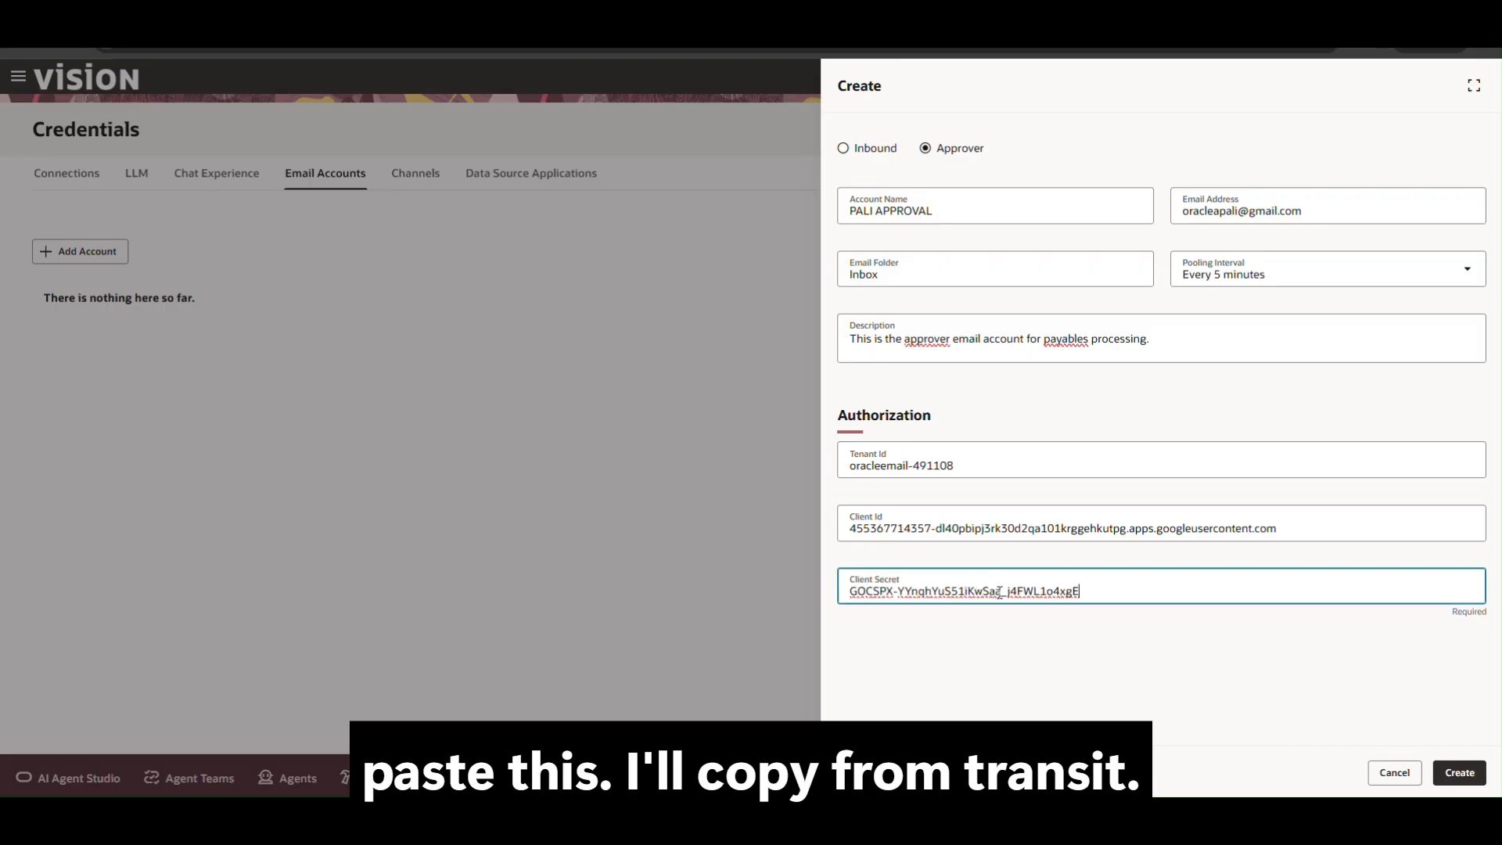
Create the PALI APPROVAL email account, reopen it, and close its details without changes.
click(1465, 774)
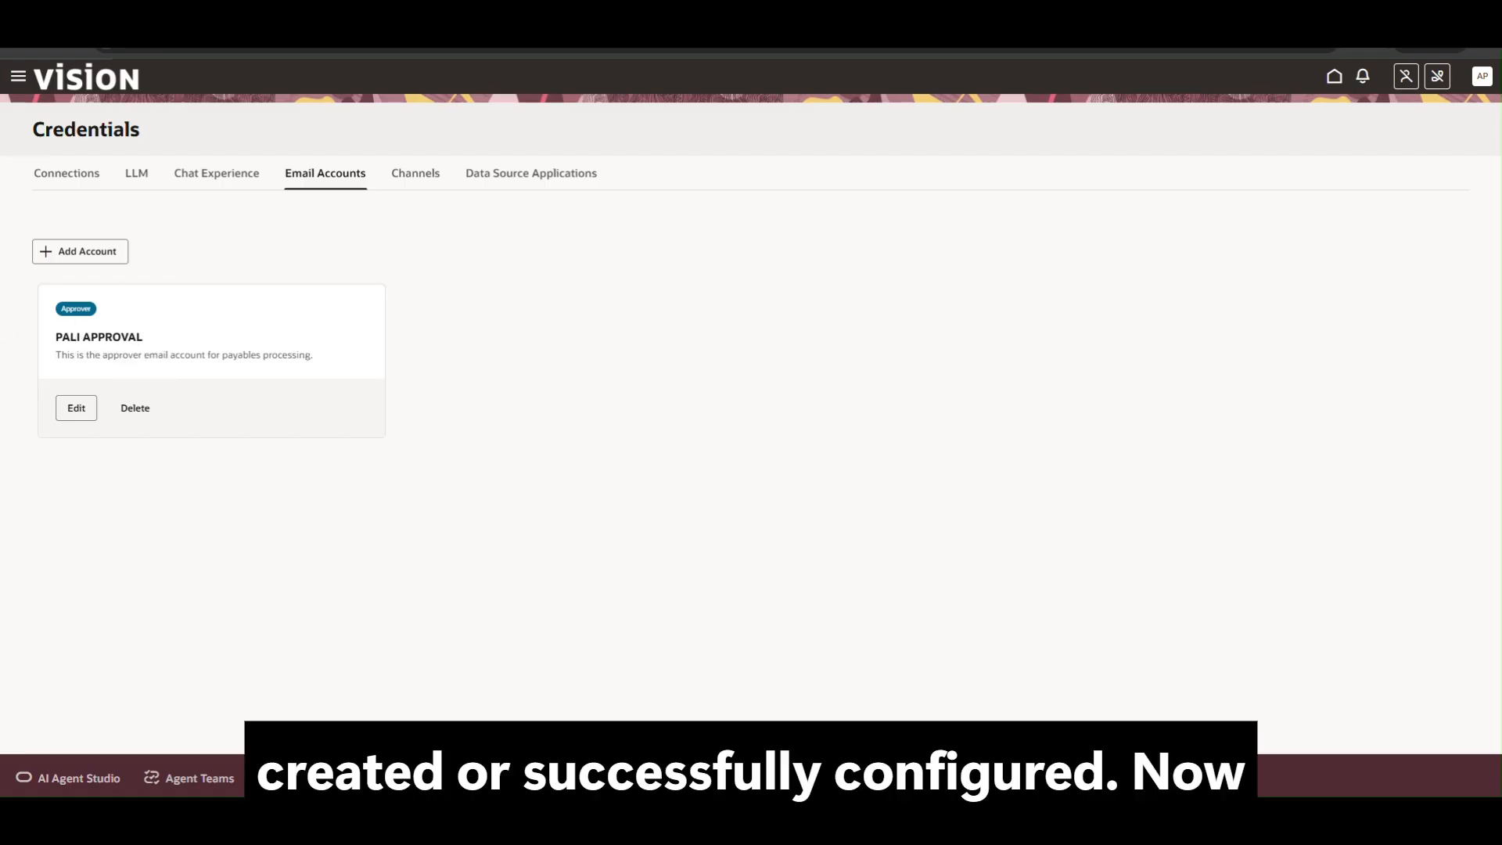
click(70, 410)
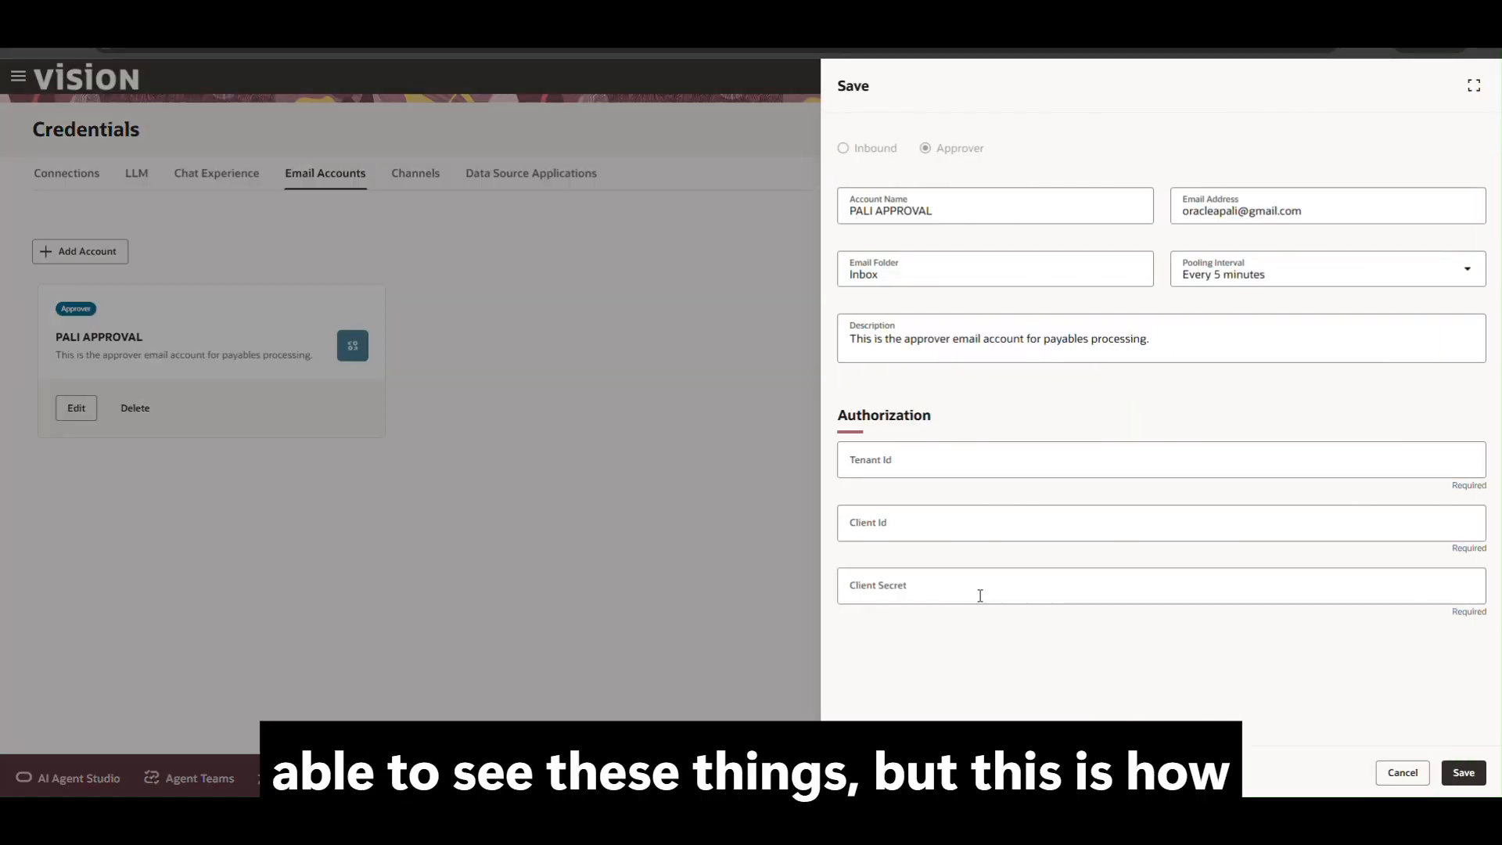
click(1403, 774)
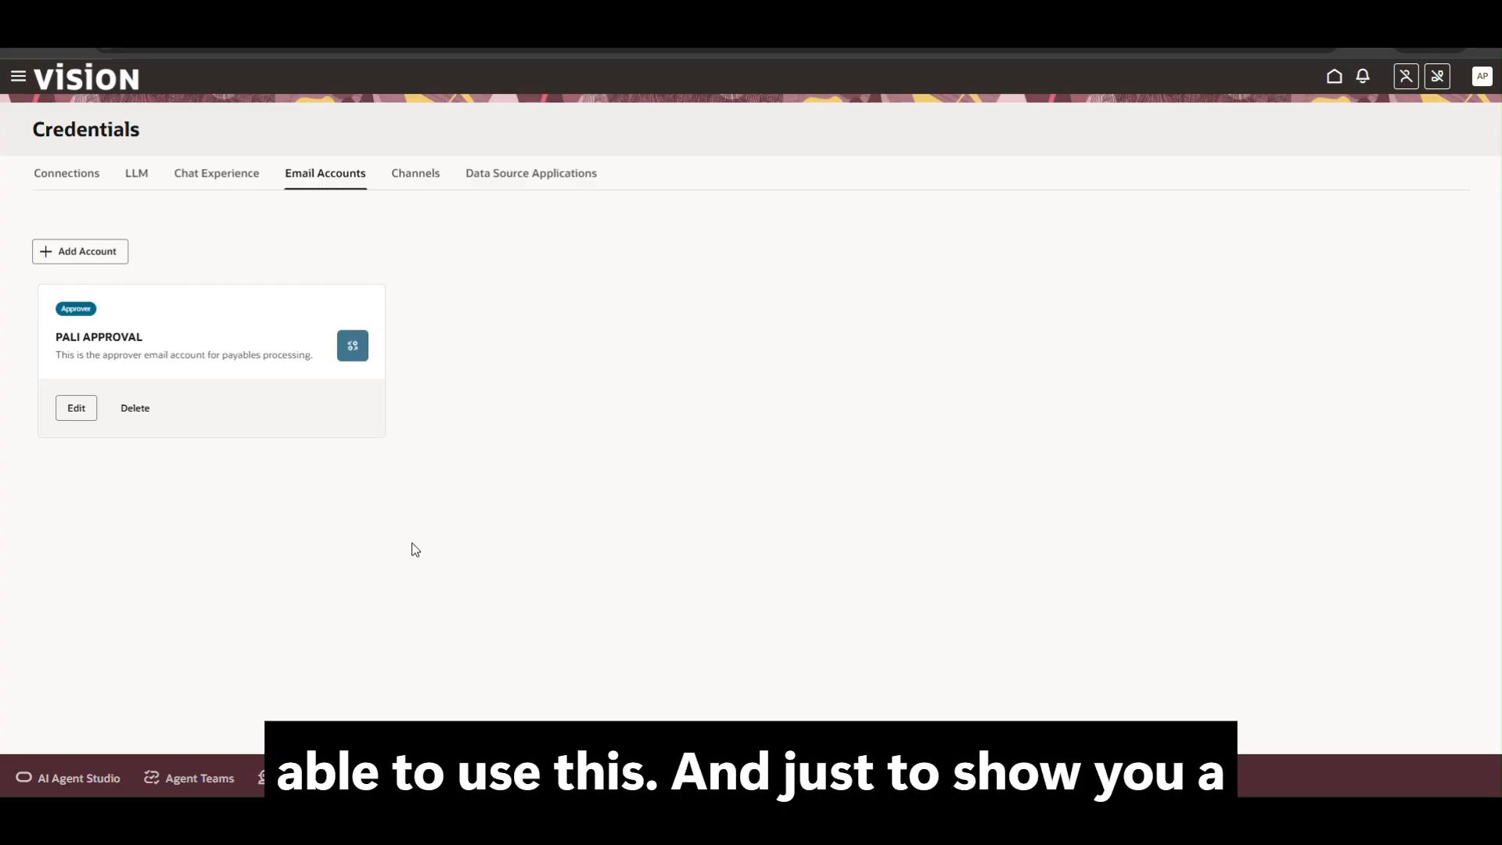
In Agent Teams, start a new team named EMAILAPPROVAL.
click(199, 777)
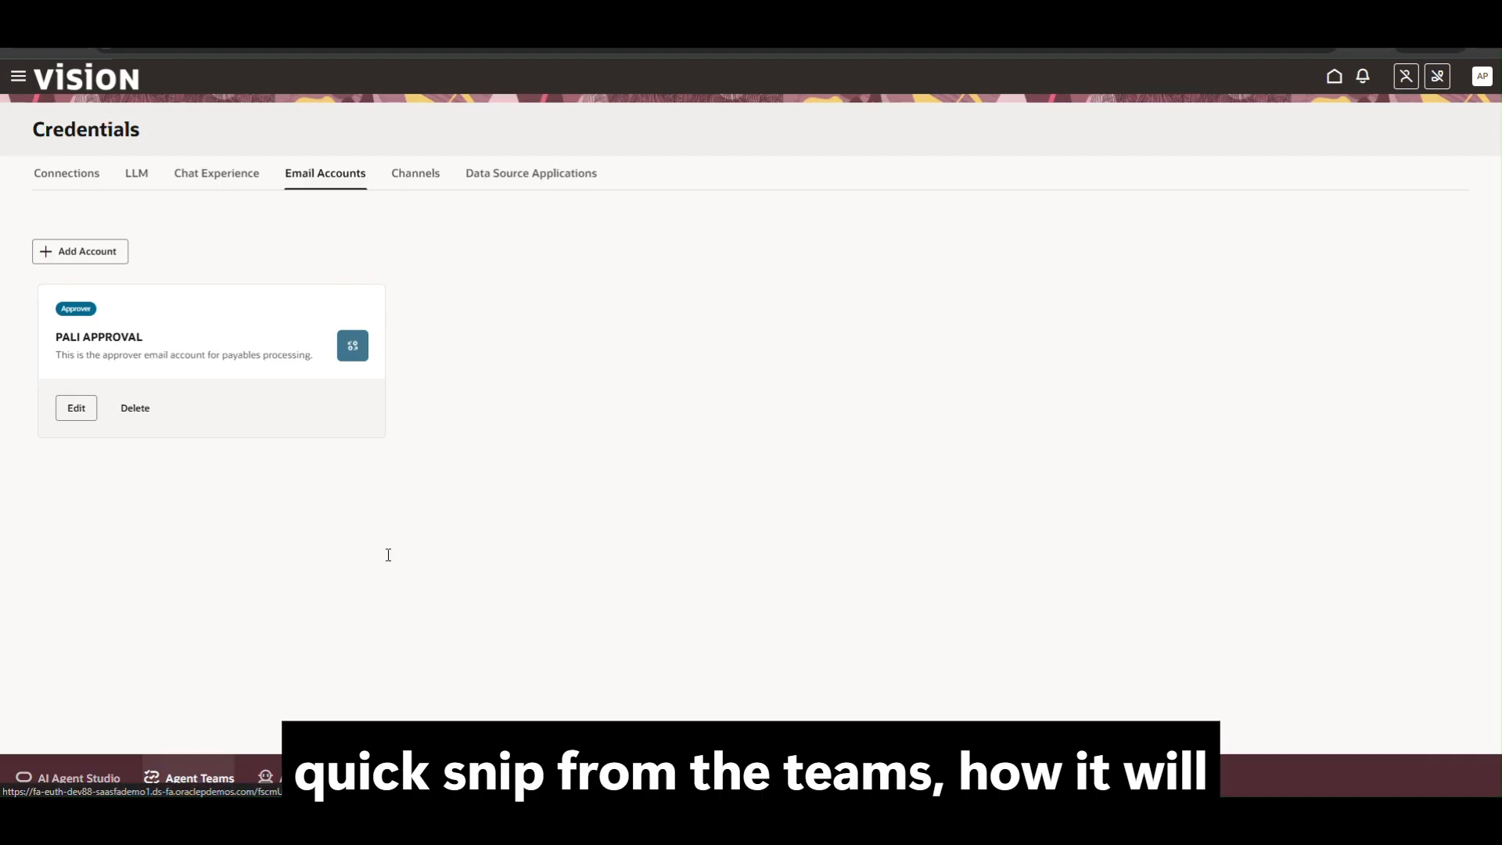
scroll(1336, 533, down, 5)
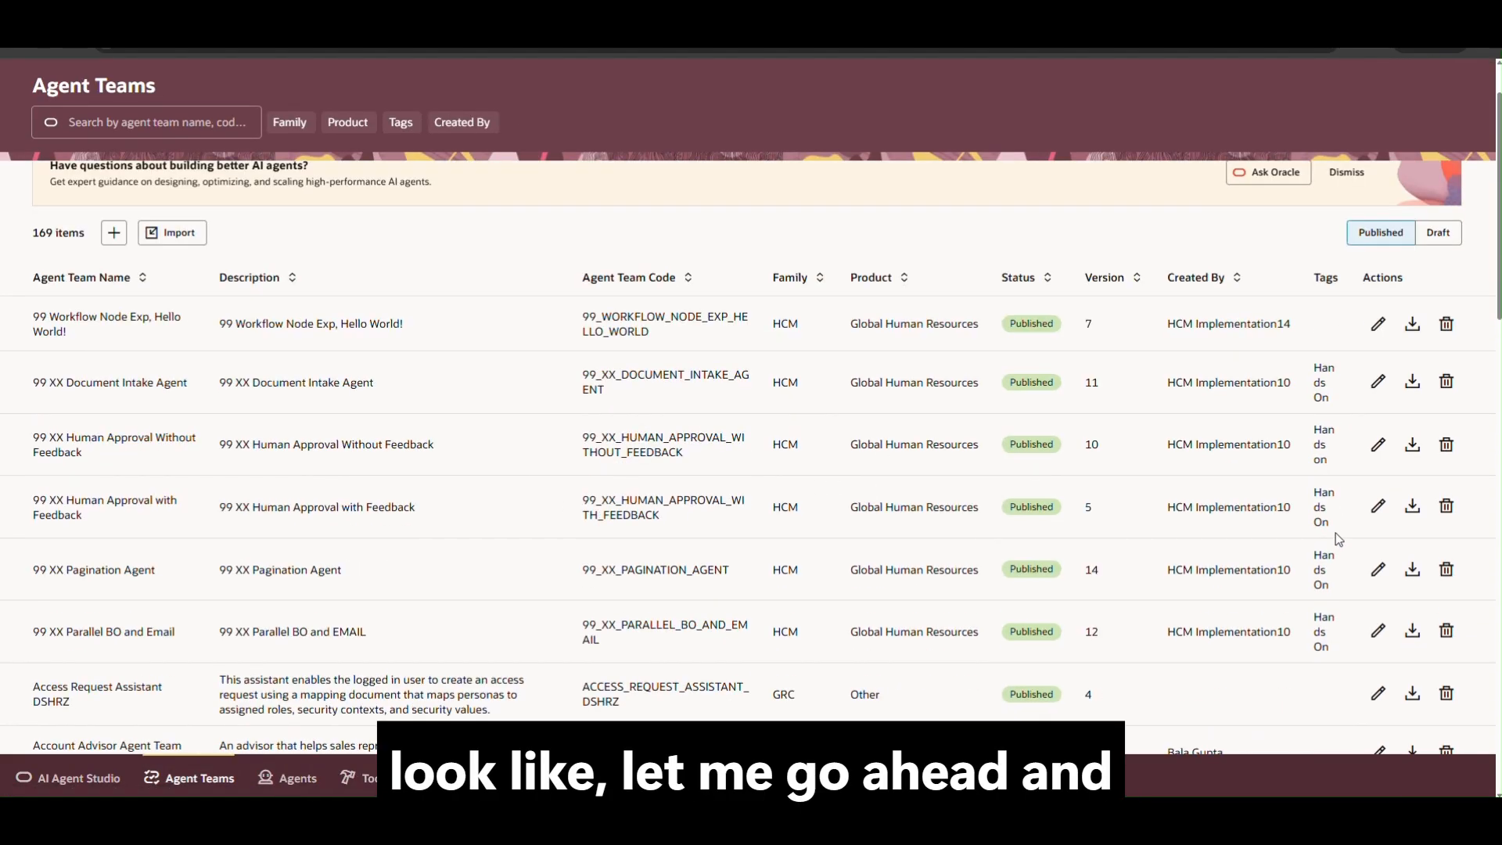
scroll(1336, 532, up, 5)
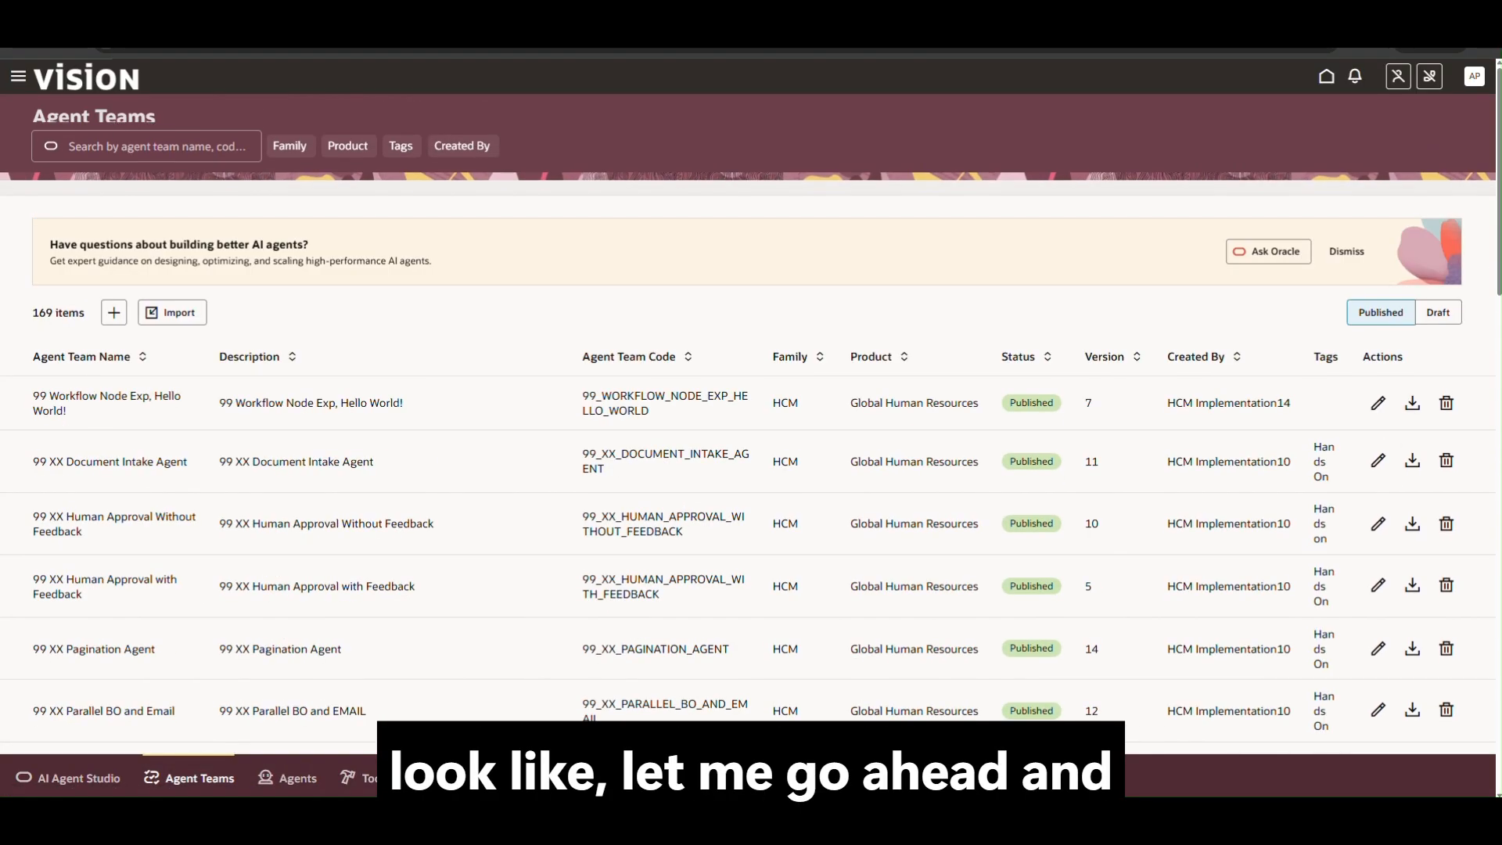
click(113, 312)
click(963, 202)
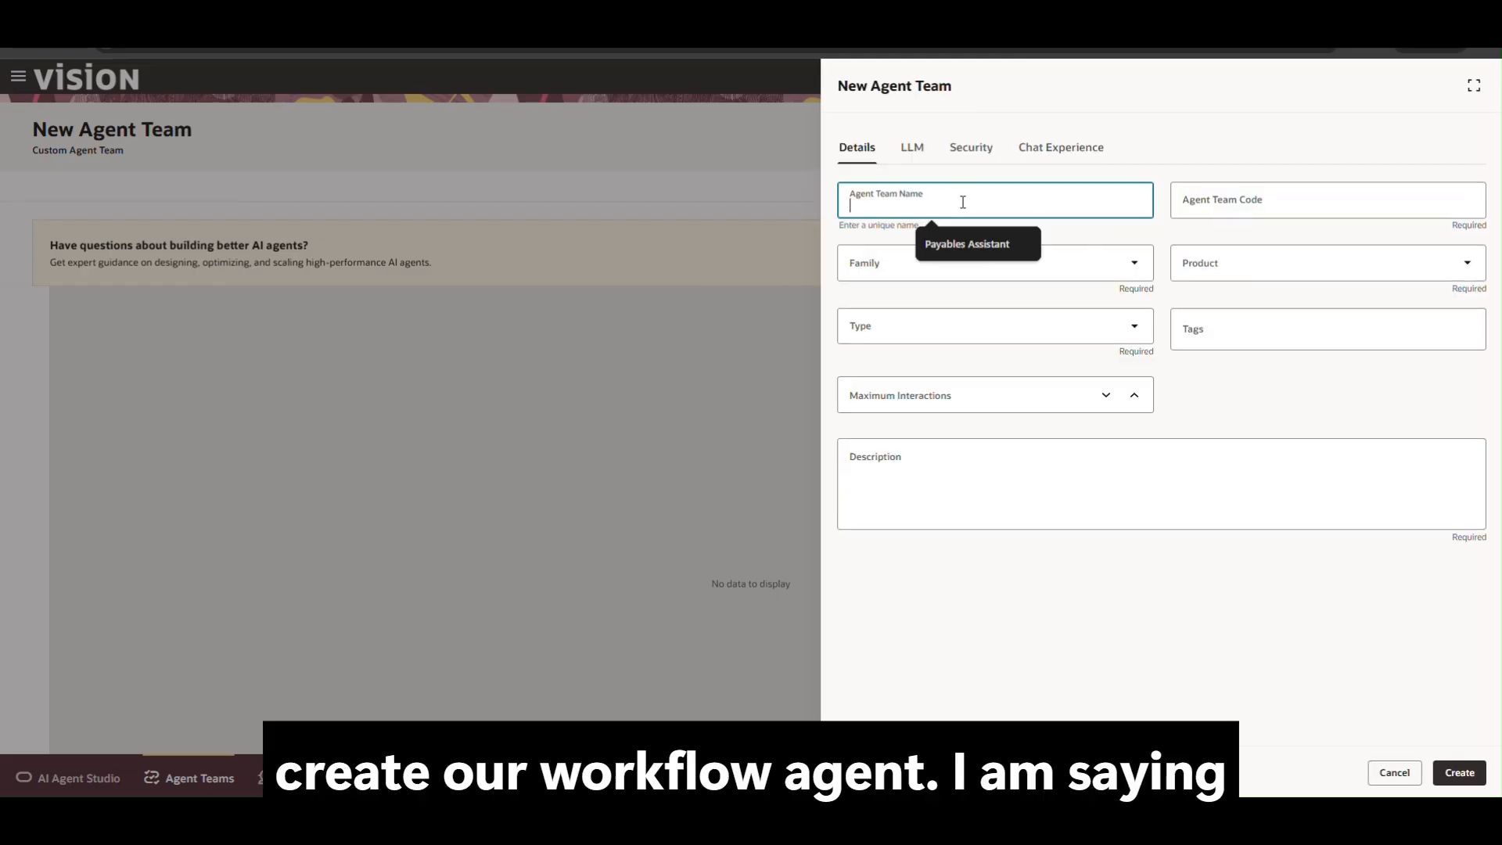
text(EMAILA)
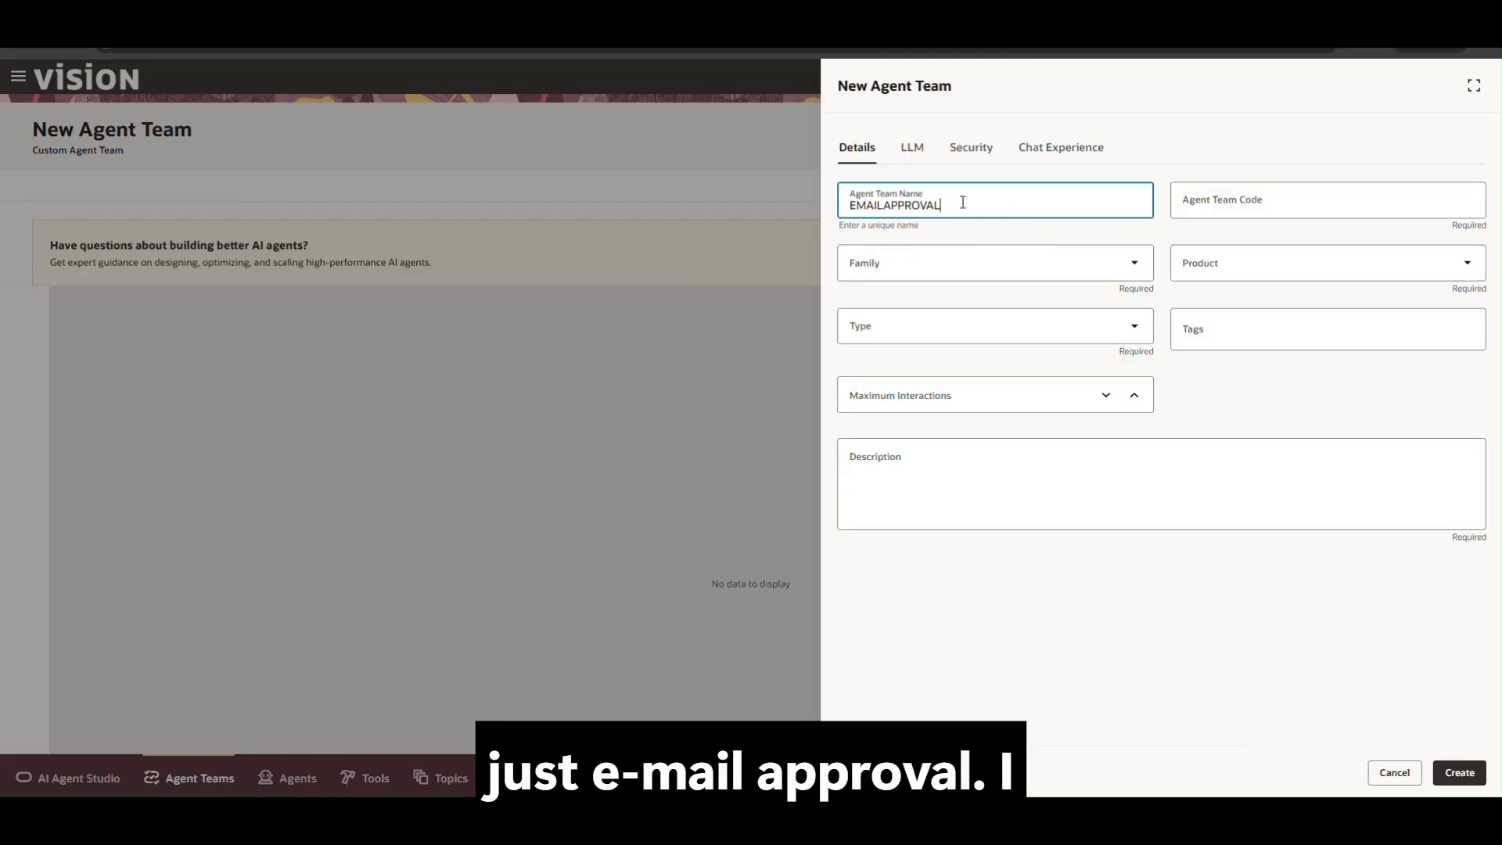
text(PPROVAL)
Set family FIN, product Financial Common, type Workflow, and description 'EMAIL TEST APPROVA'.
click(963, 263)
click(879, 378)
click(1251, 264)
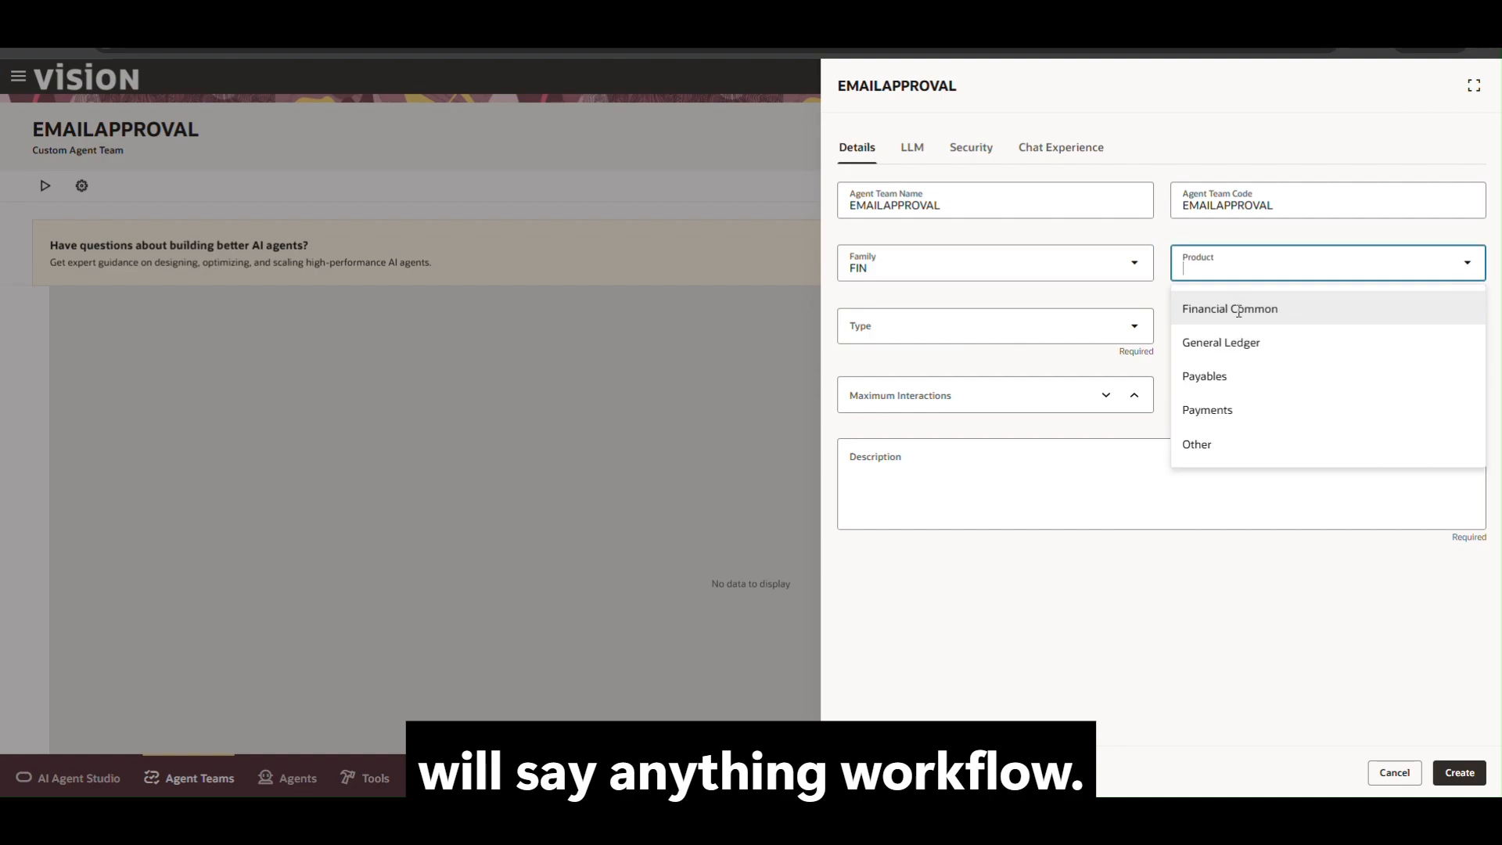
click(1239, 309)
click(983, 328)
click(1092, 427)
click(1092, 473)
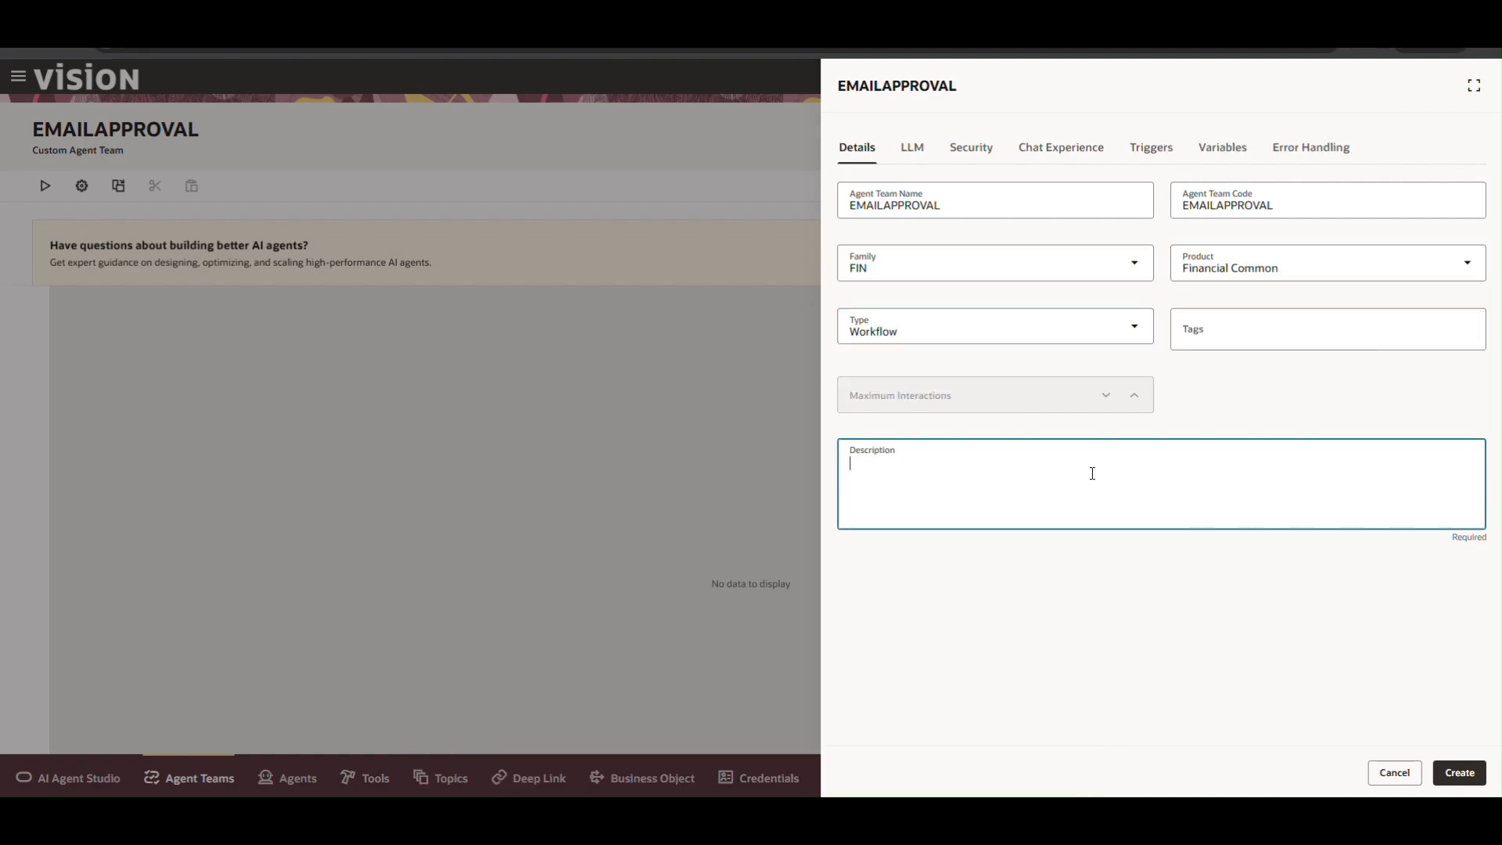
text(EMAIL TEST)
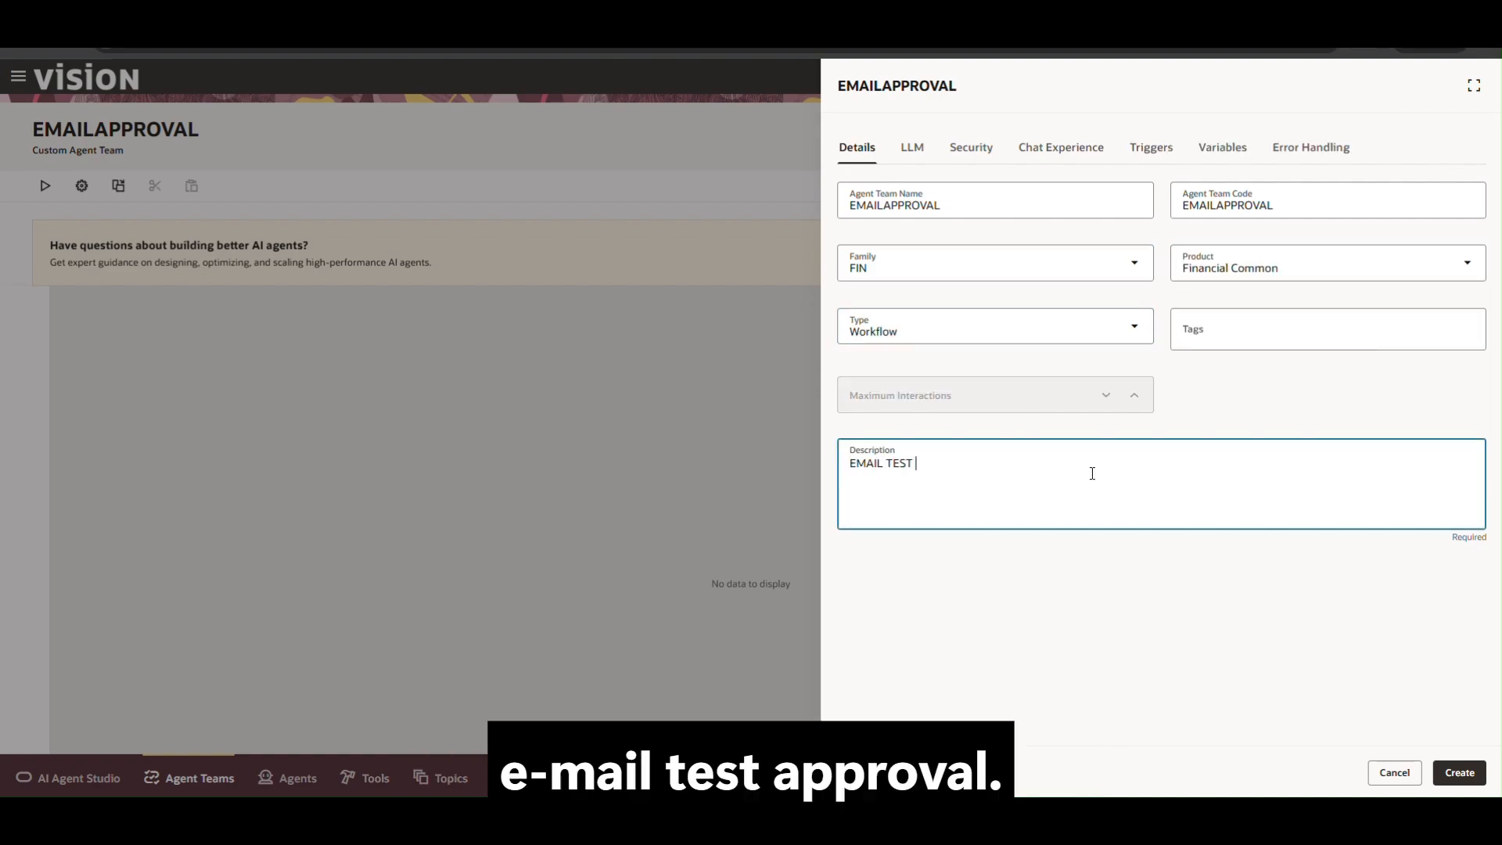
text( APPROVAL)
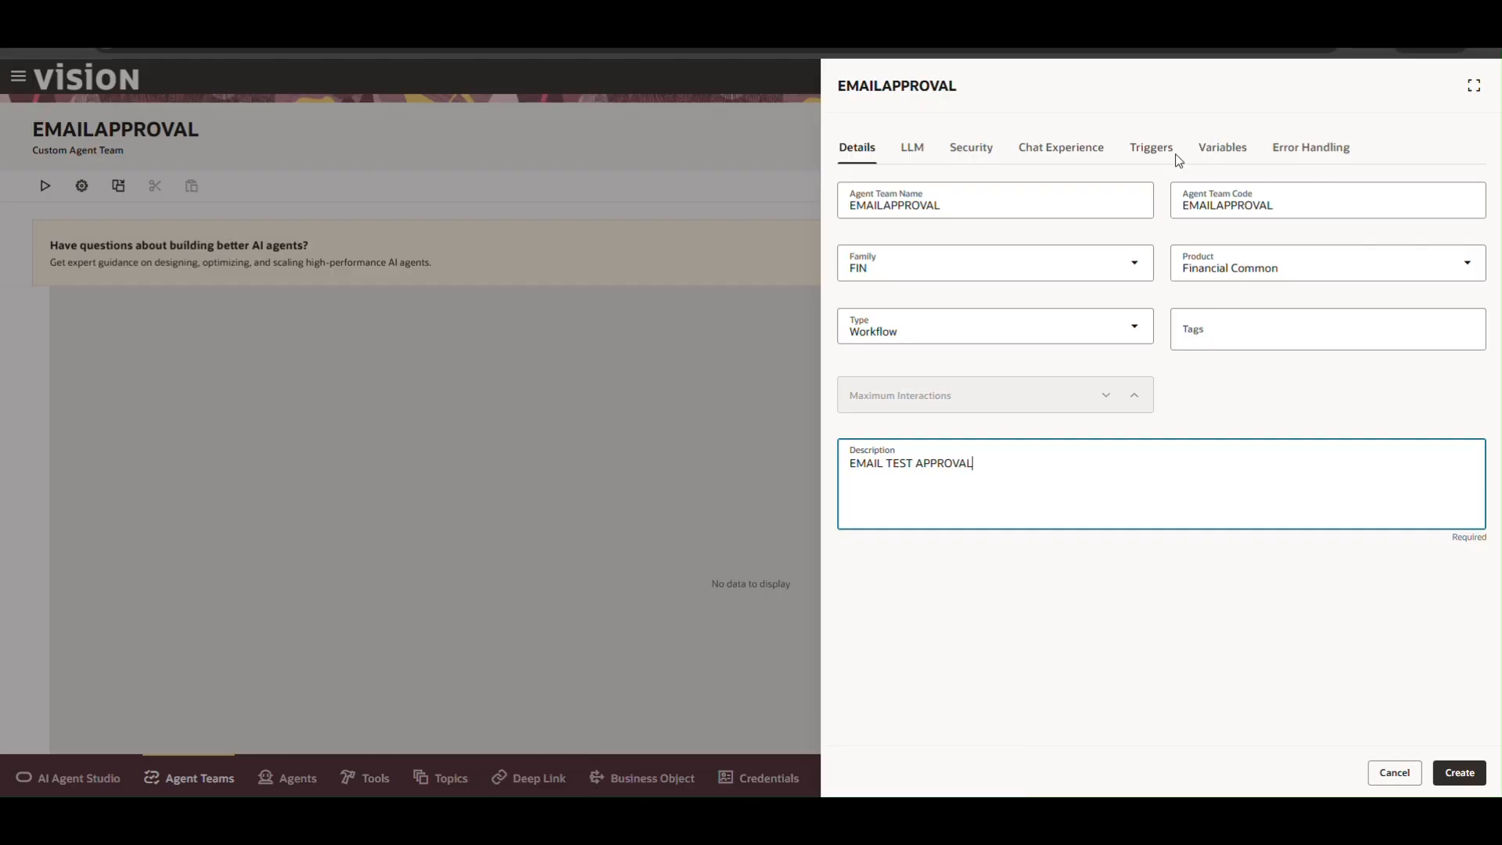
Review the Triggers settings, discard the email trigger and the team draft, then restart team creation.
click(1151, 148)
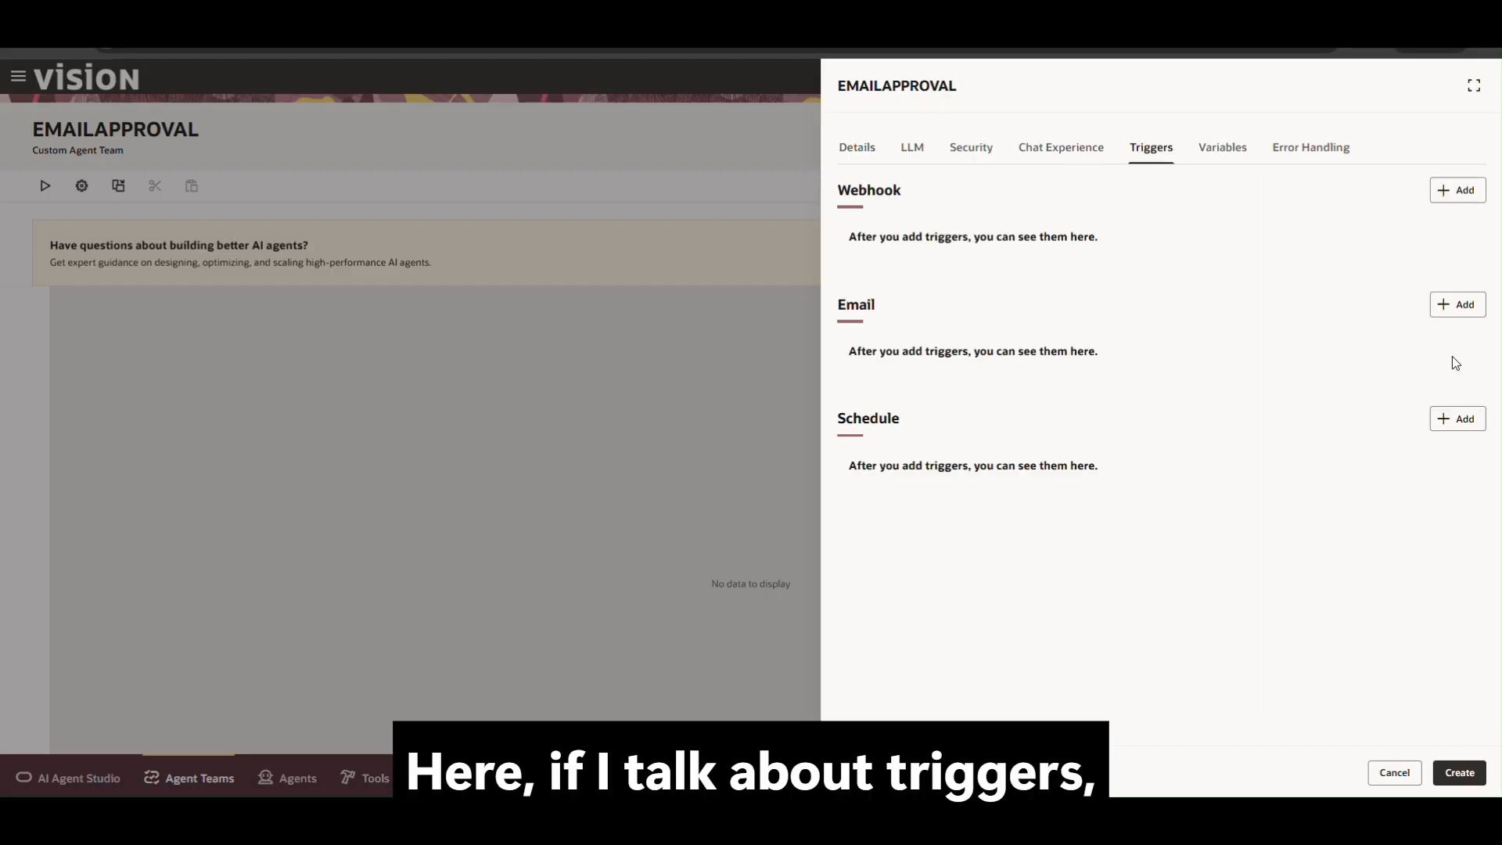
click(1458, 305)
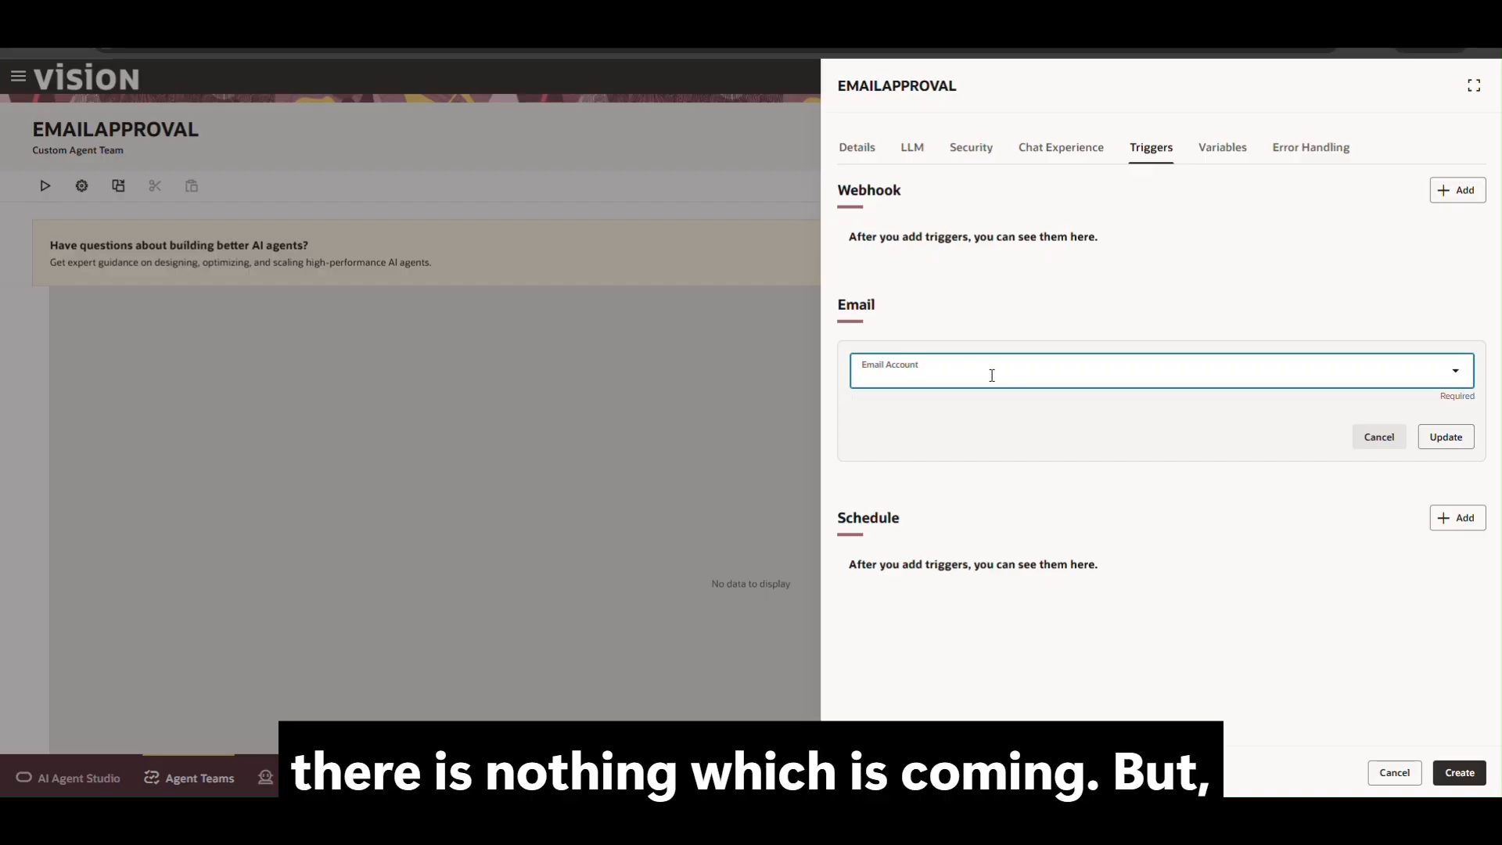
click(1378, 436)
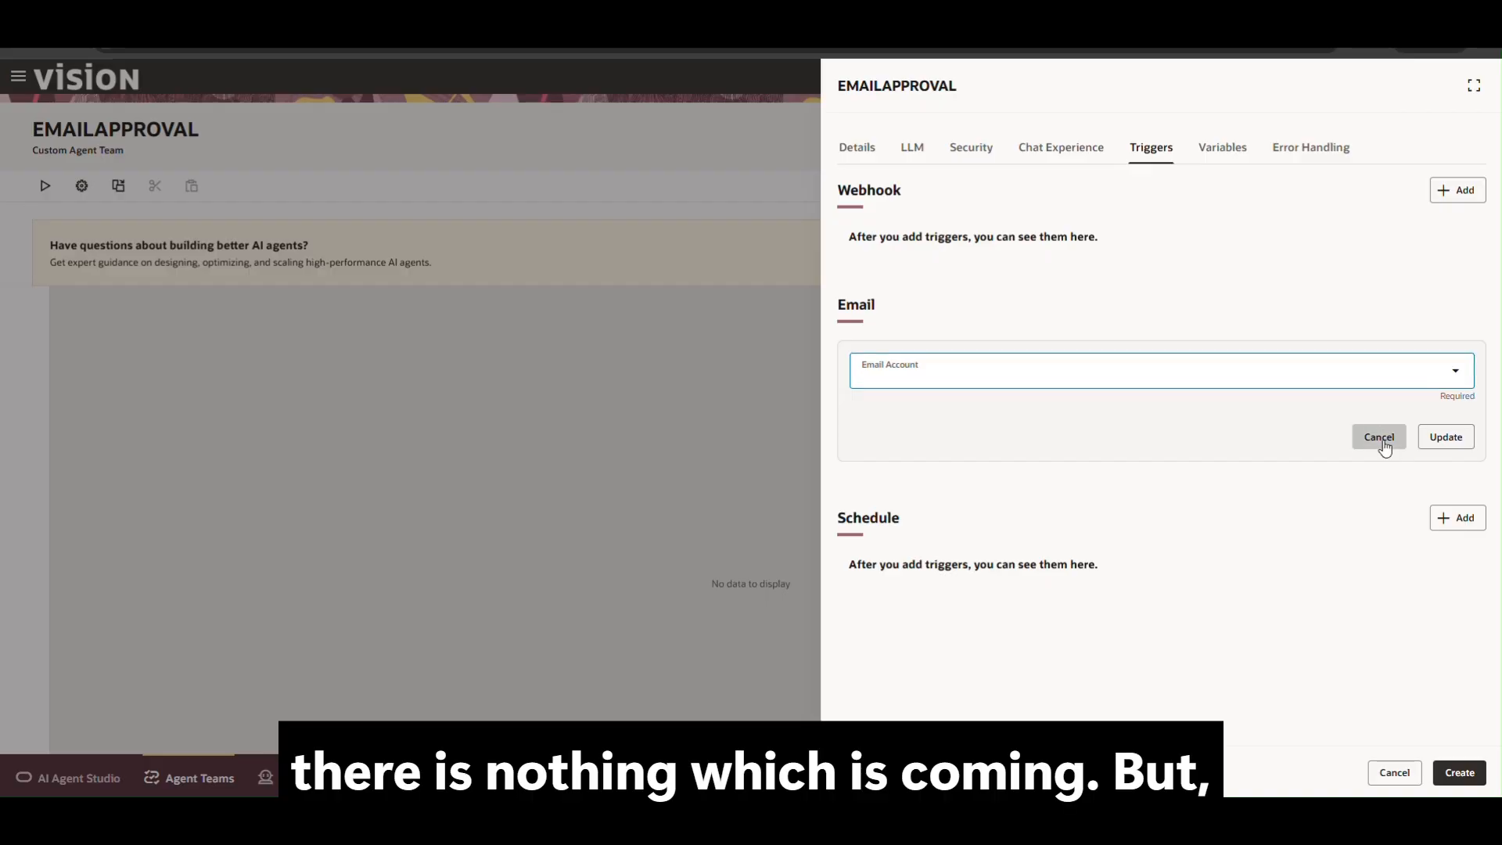
click(1394, 772)
click(115, 312)
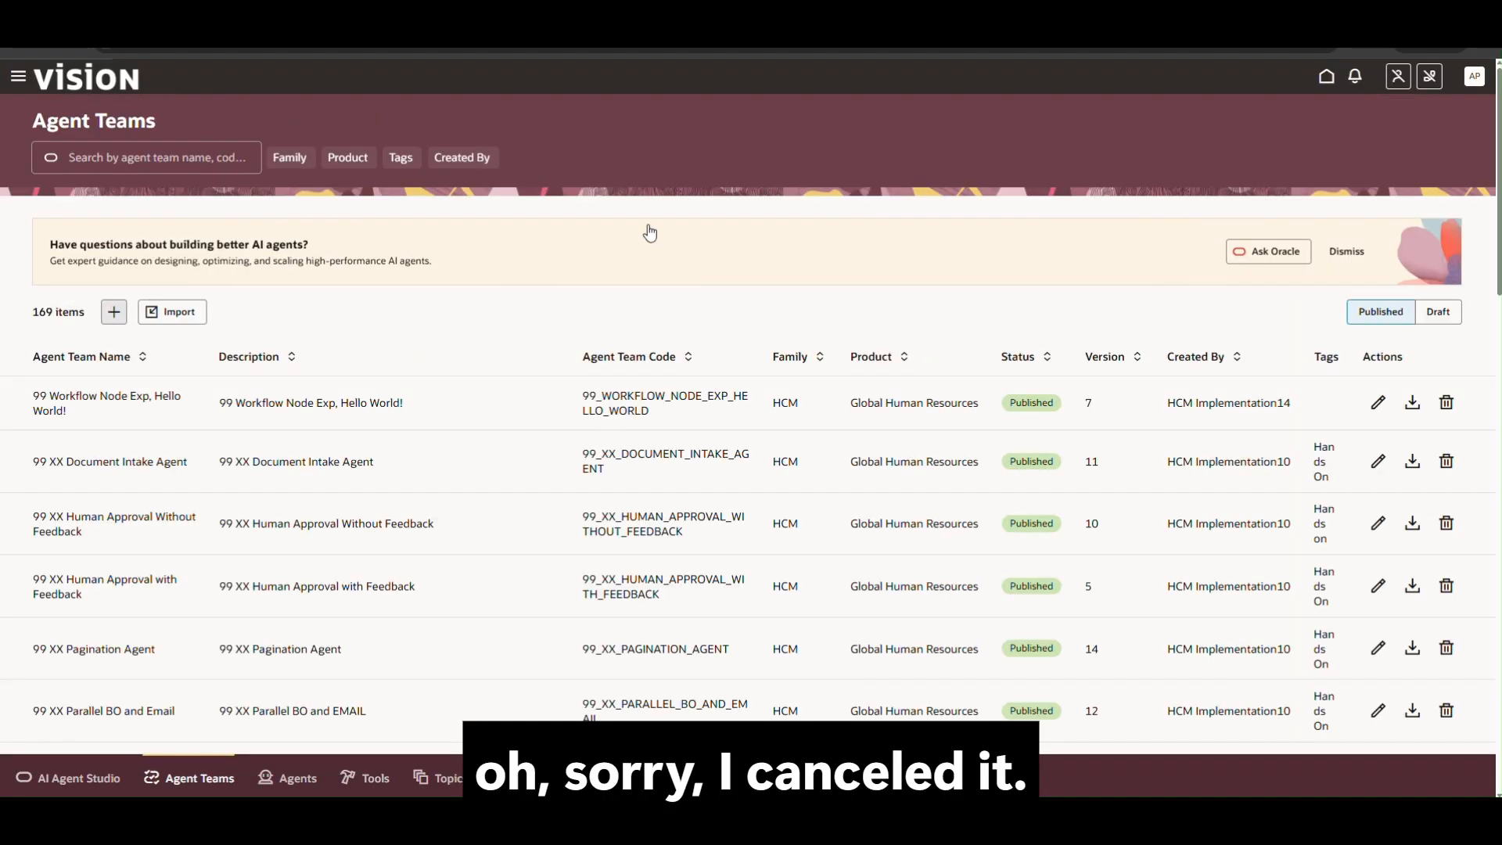
Create team EMAILAPPROVAL: FIN, Financial Common, Workflow type, description 'EMAIL TEST APPROVAL'.
click(922, 203)
text(EMAILAPPROVAL)
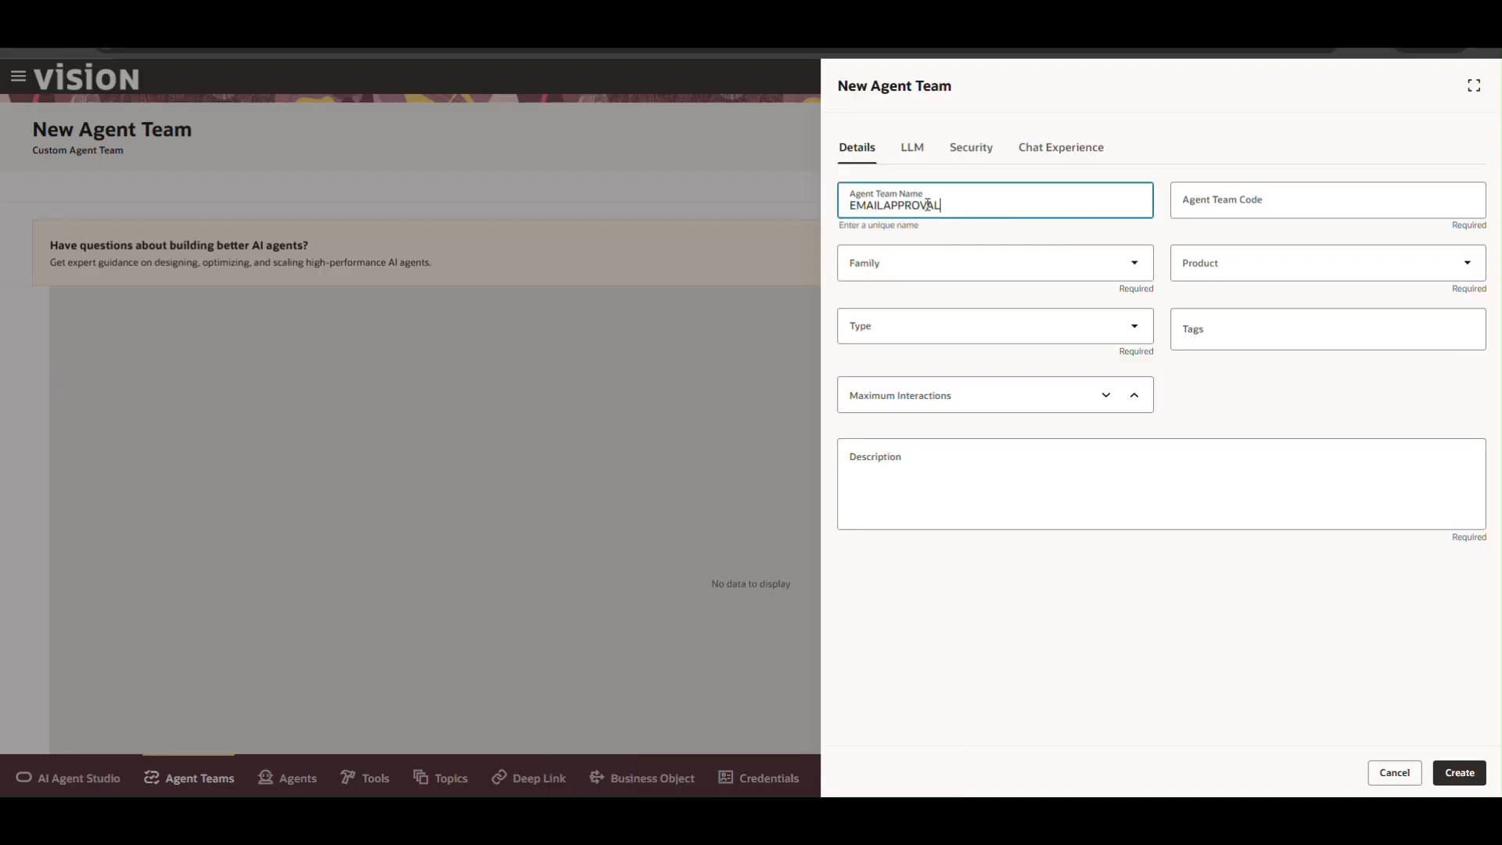
click(943, 274)
click(899, 375)
click(1224, 270)
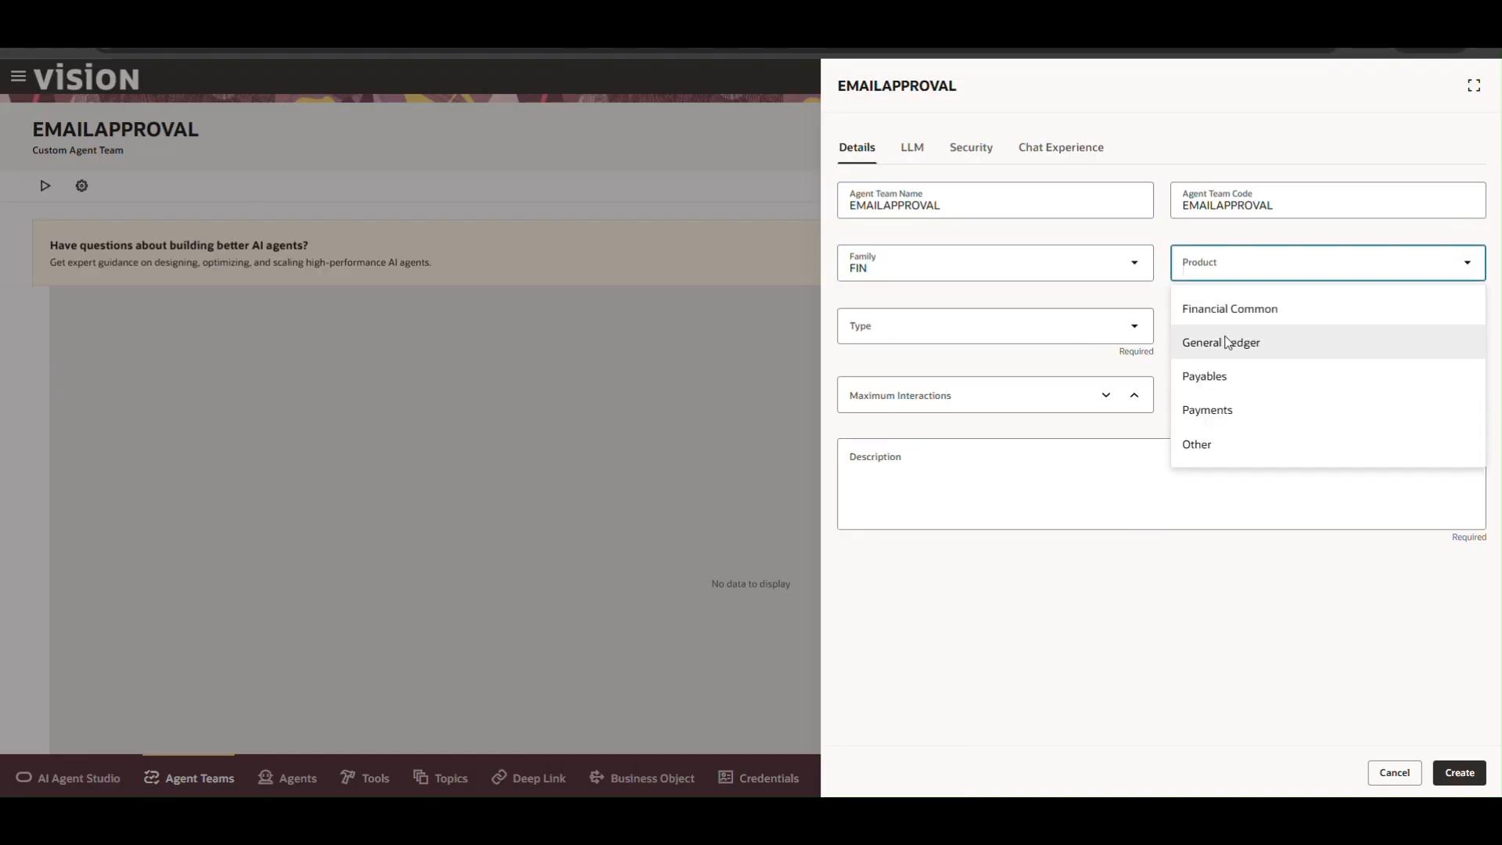
click(1222, 312)
click(985, 327)
click(983, 422)
click(953, 477)
text(E)
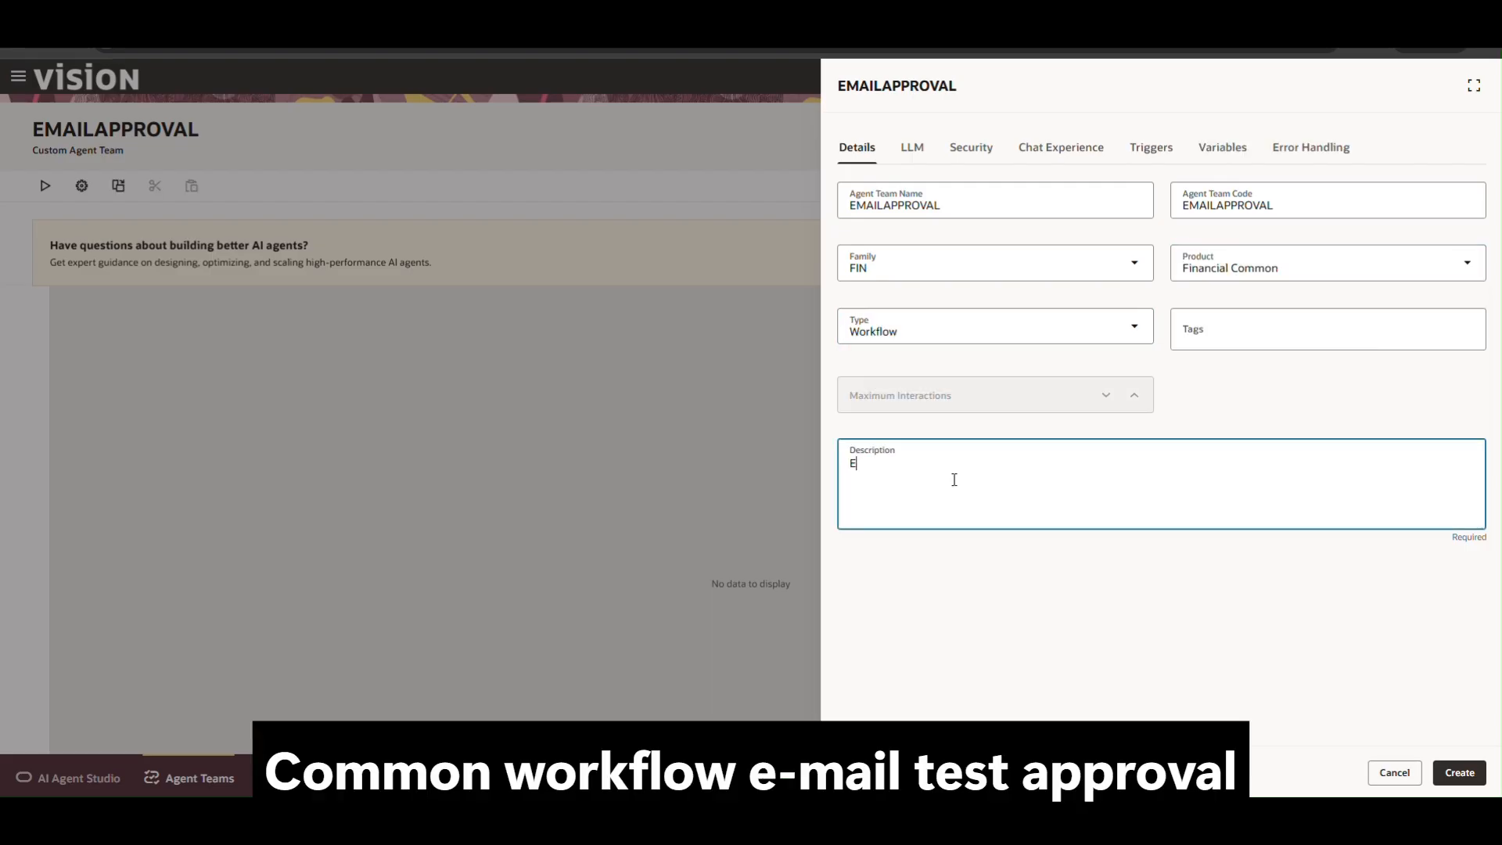
text(MAIL TEST APPROVAL)
click(1460, 773)
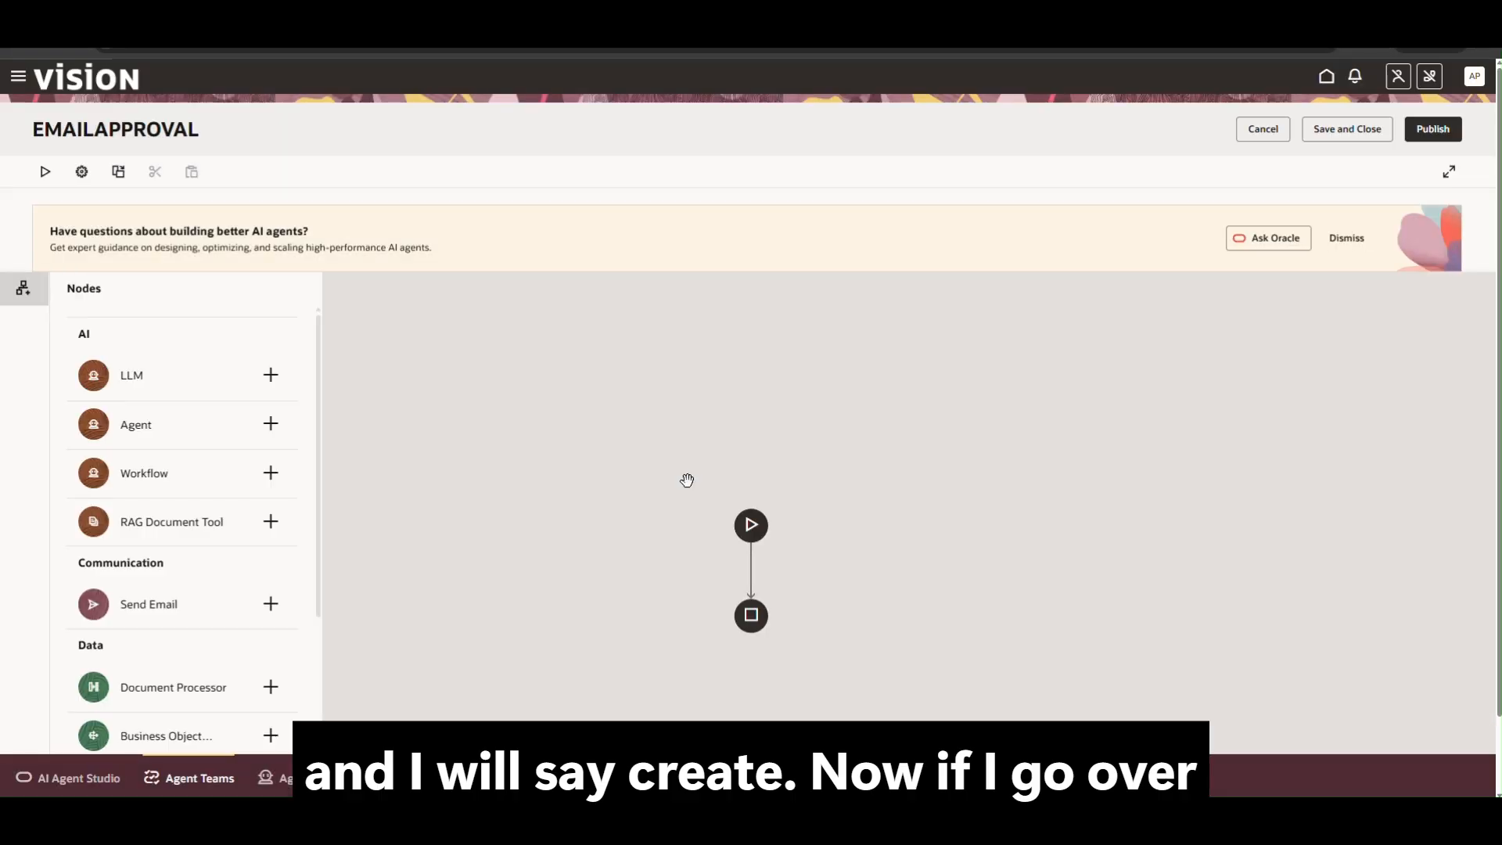
Add Human Approval node 'HUMAN' with channel Email and email account PALI APPROVAL.
scroll(212, 654, down, 6)
click(271, 625)
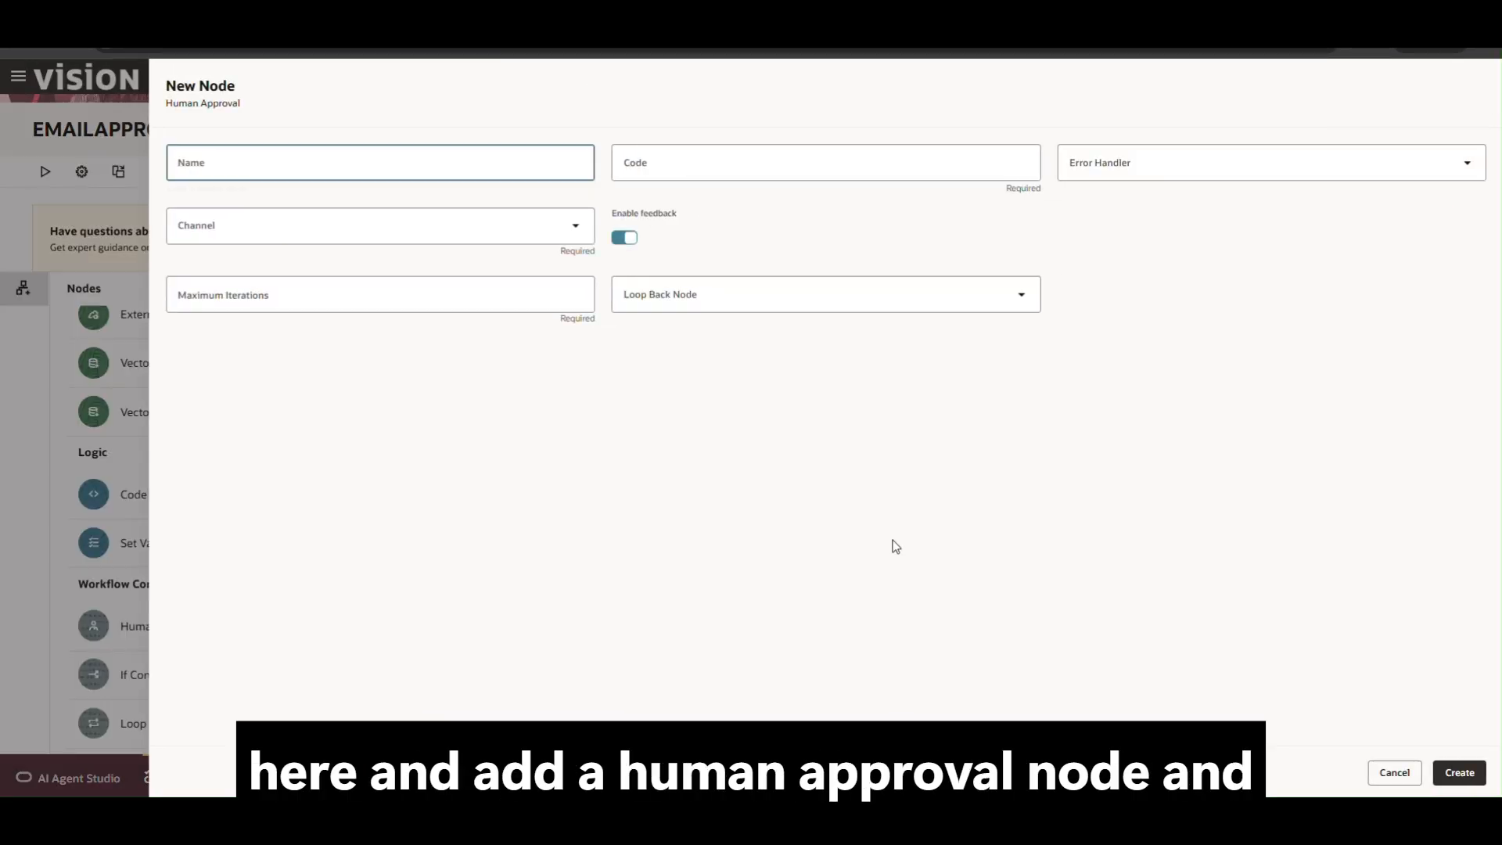
click(268, 166)
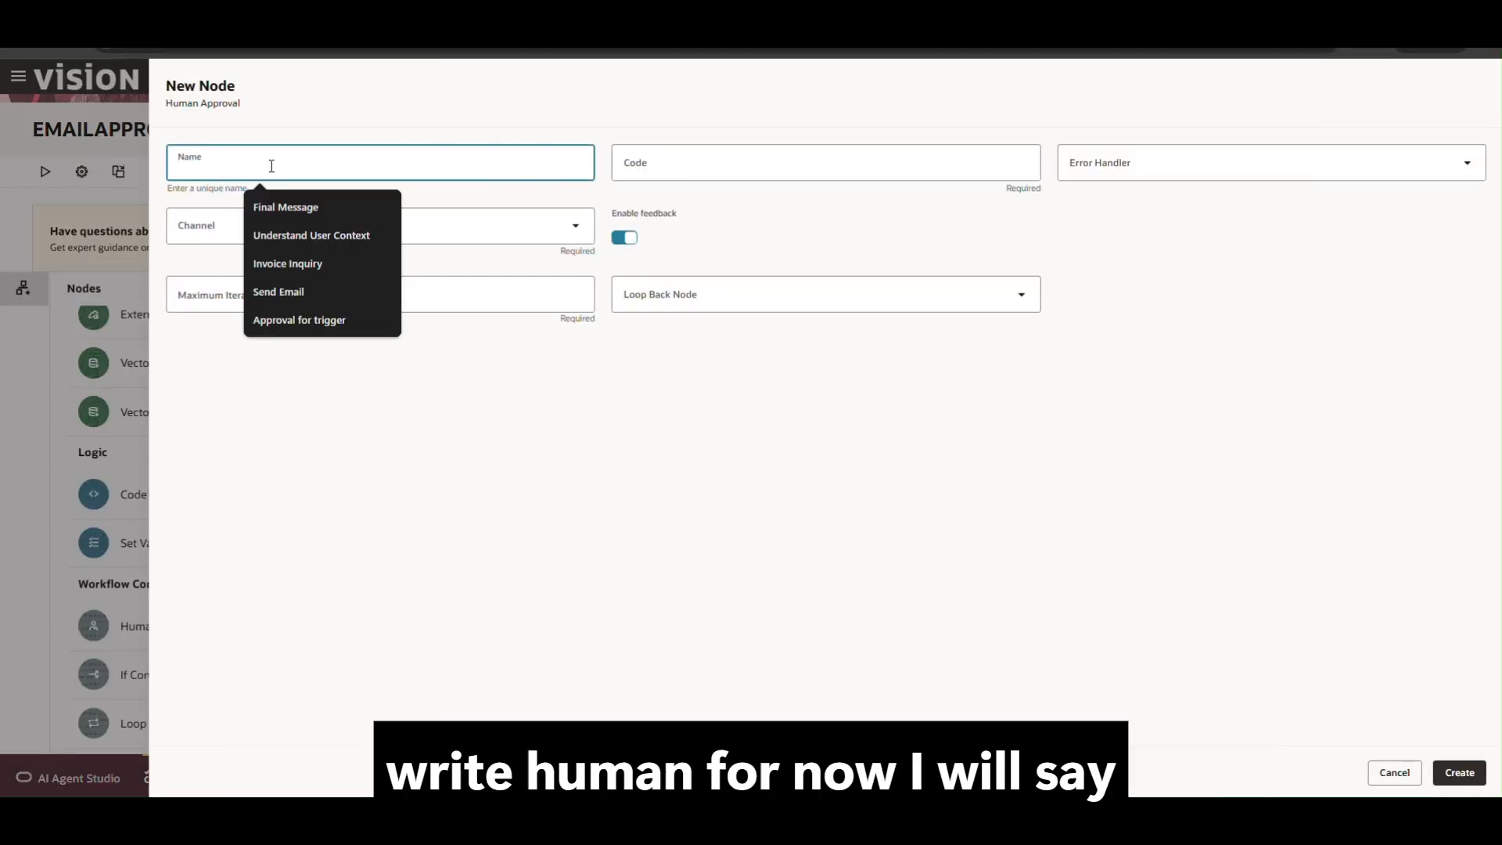
text(HUMAN)
click(256, 234)
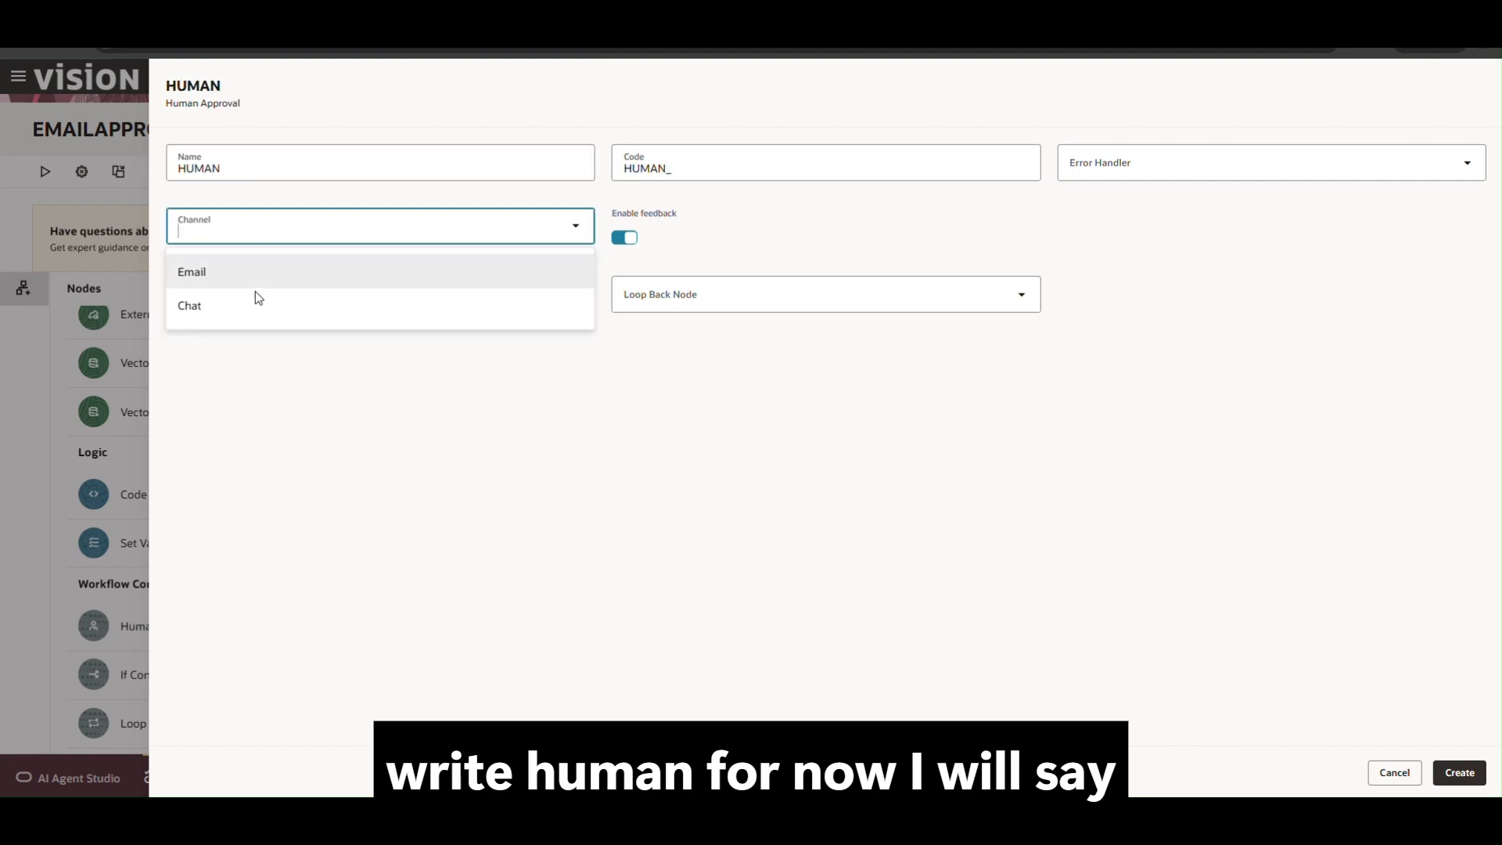
click(233, 276)
click(345, 356)
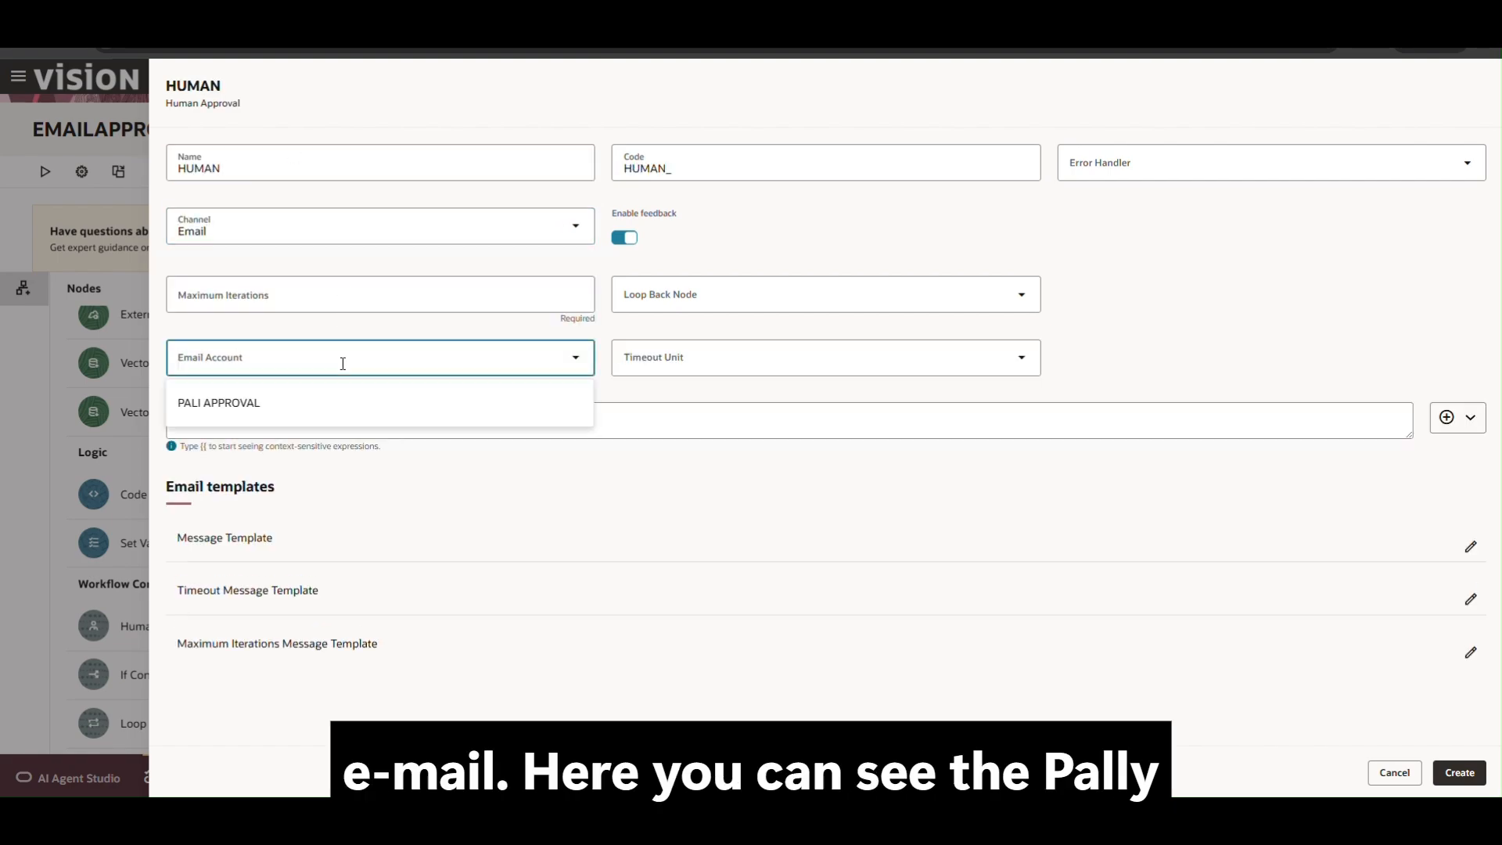
click(262, 406)
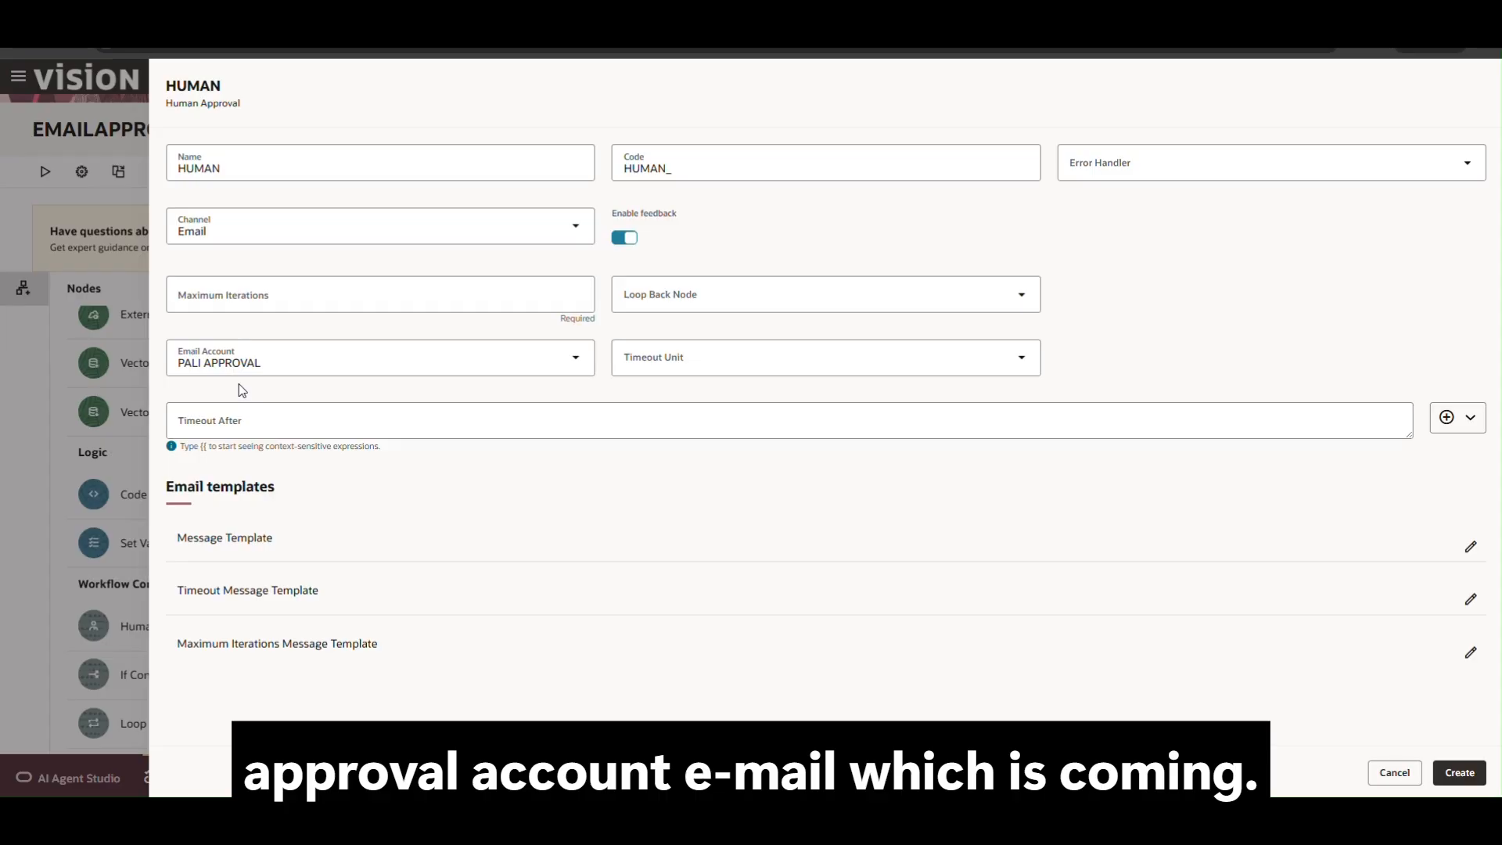